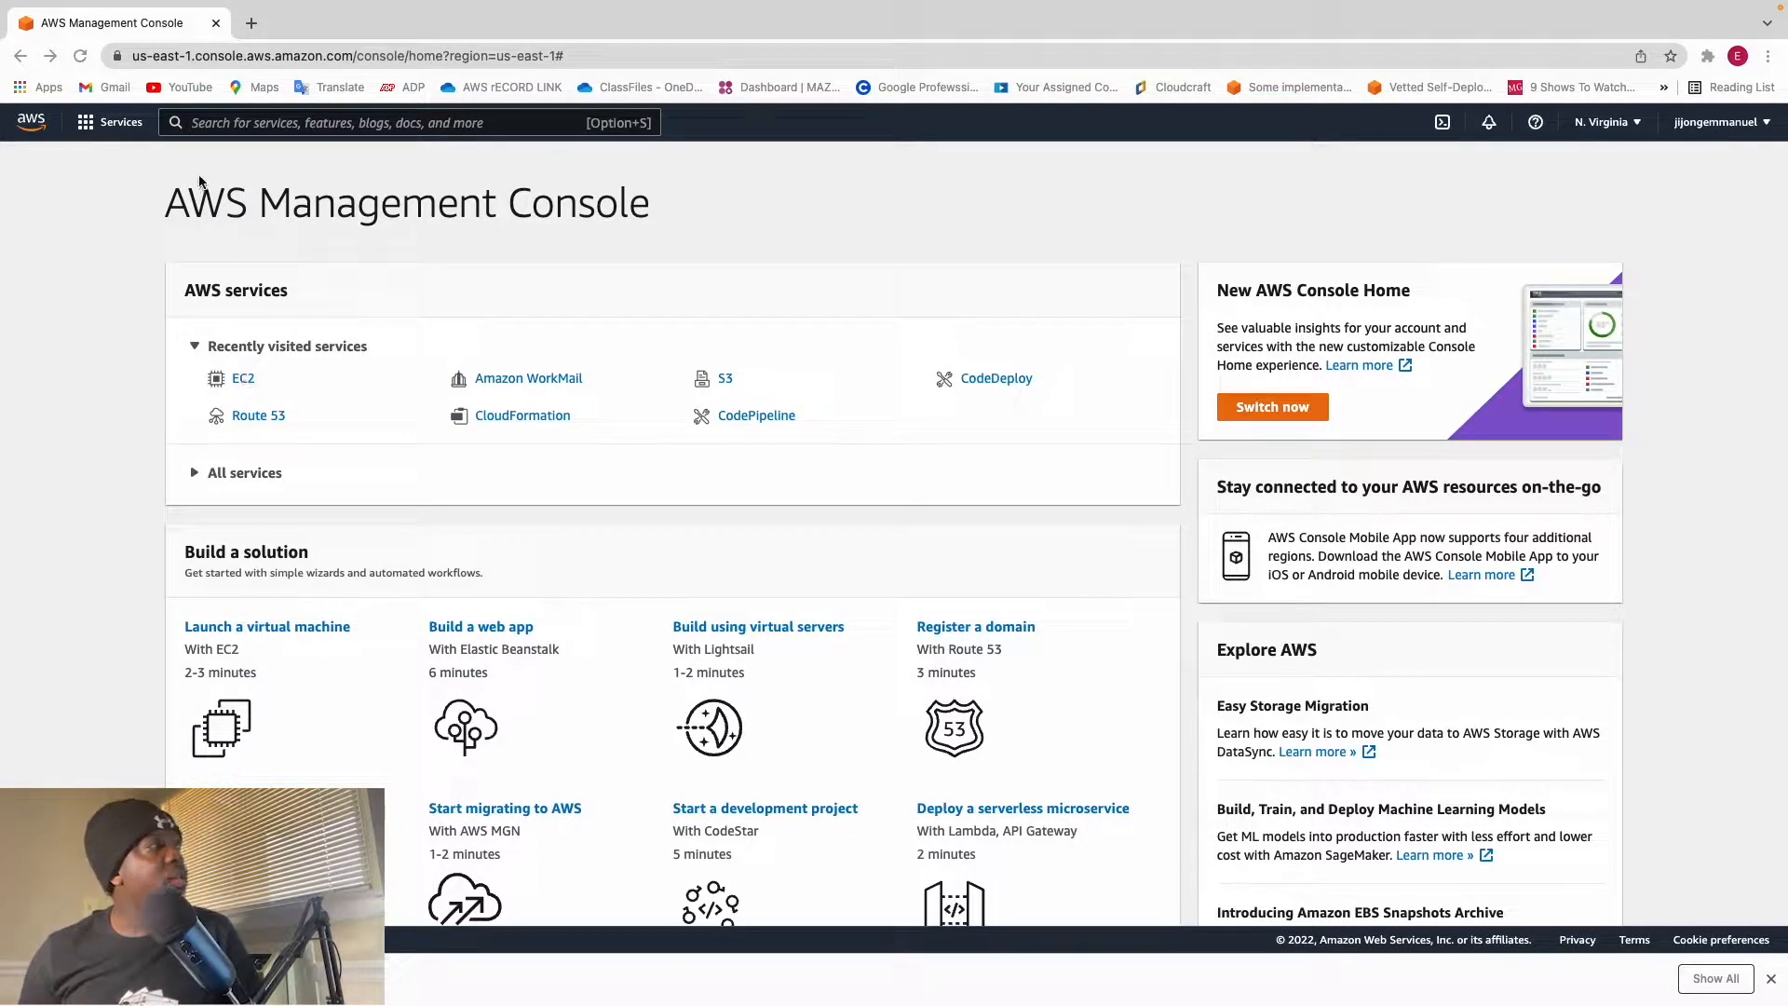
Step: Open the EC2 instances page from the Compute services and dismiss the welcome-back message
left_click(86, 124)
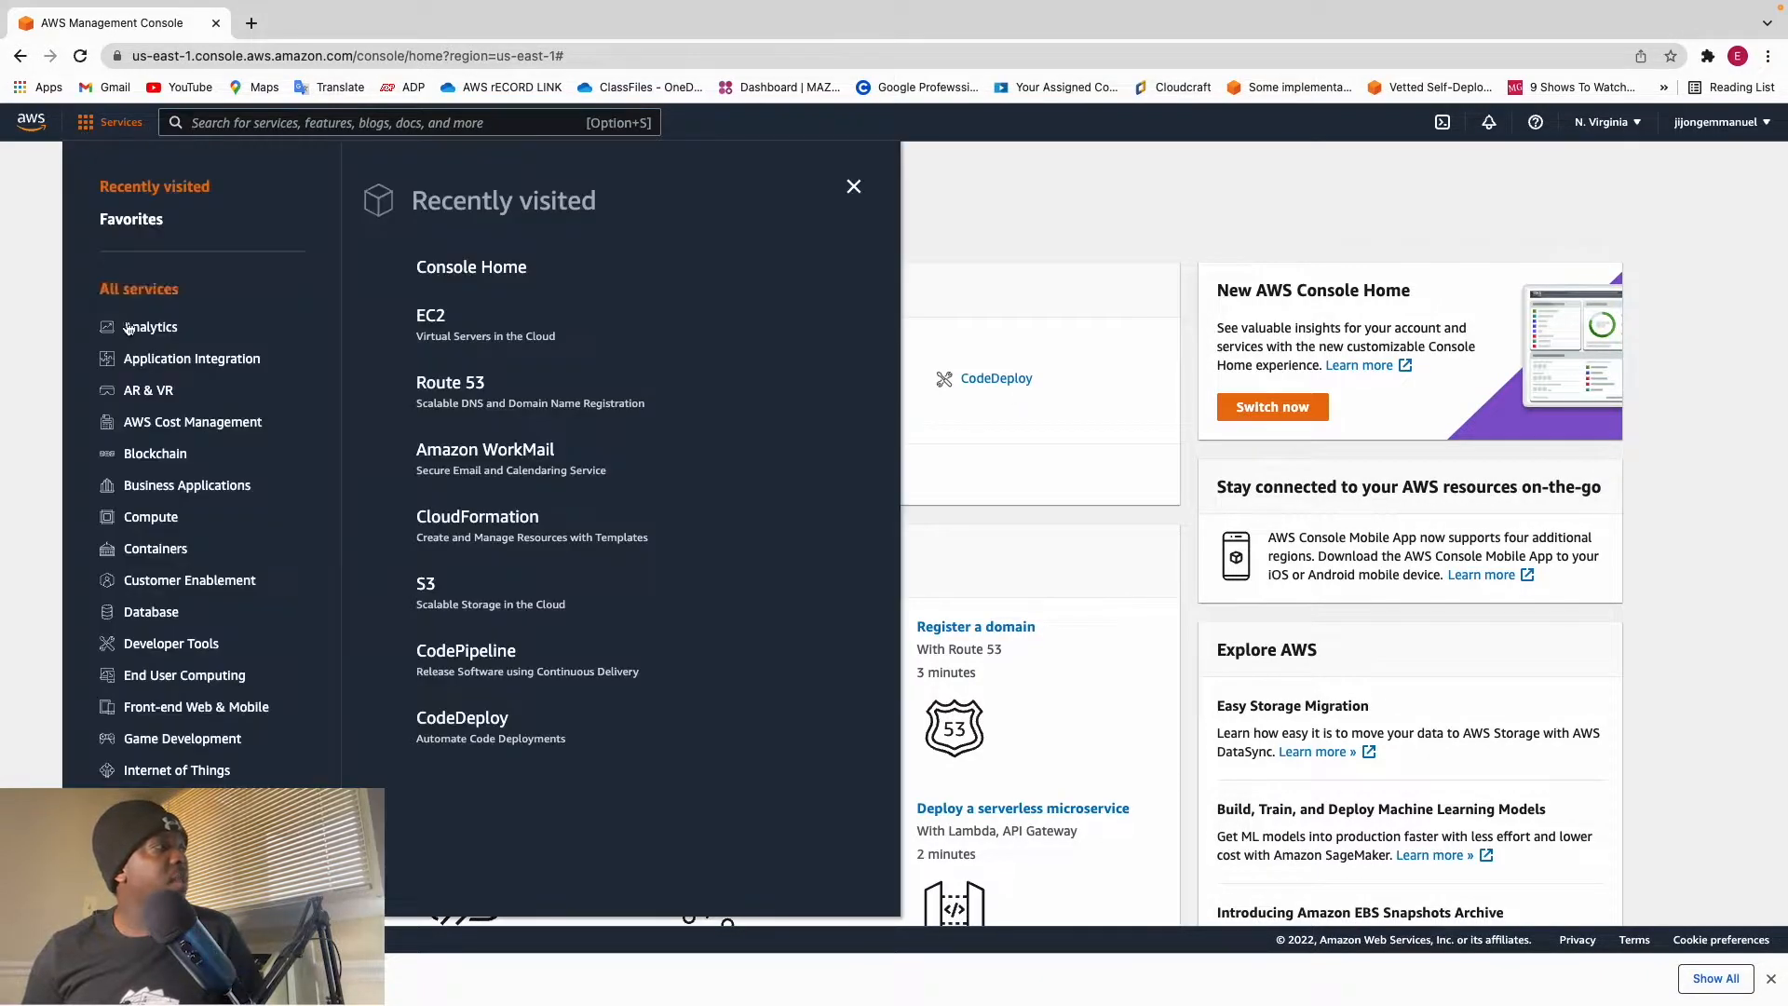
left_click(162, 527)
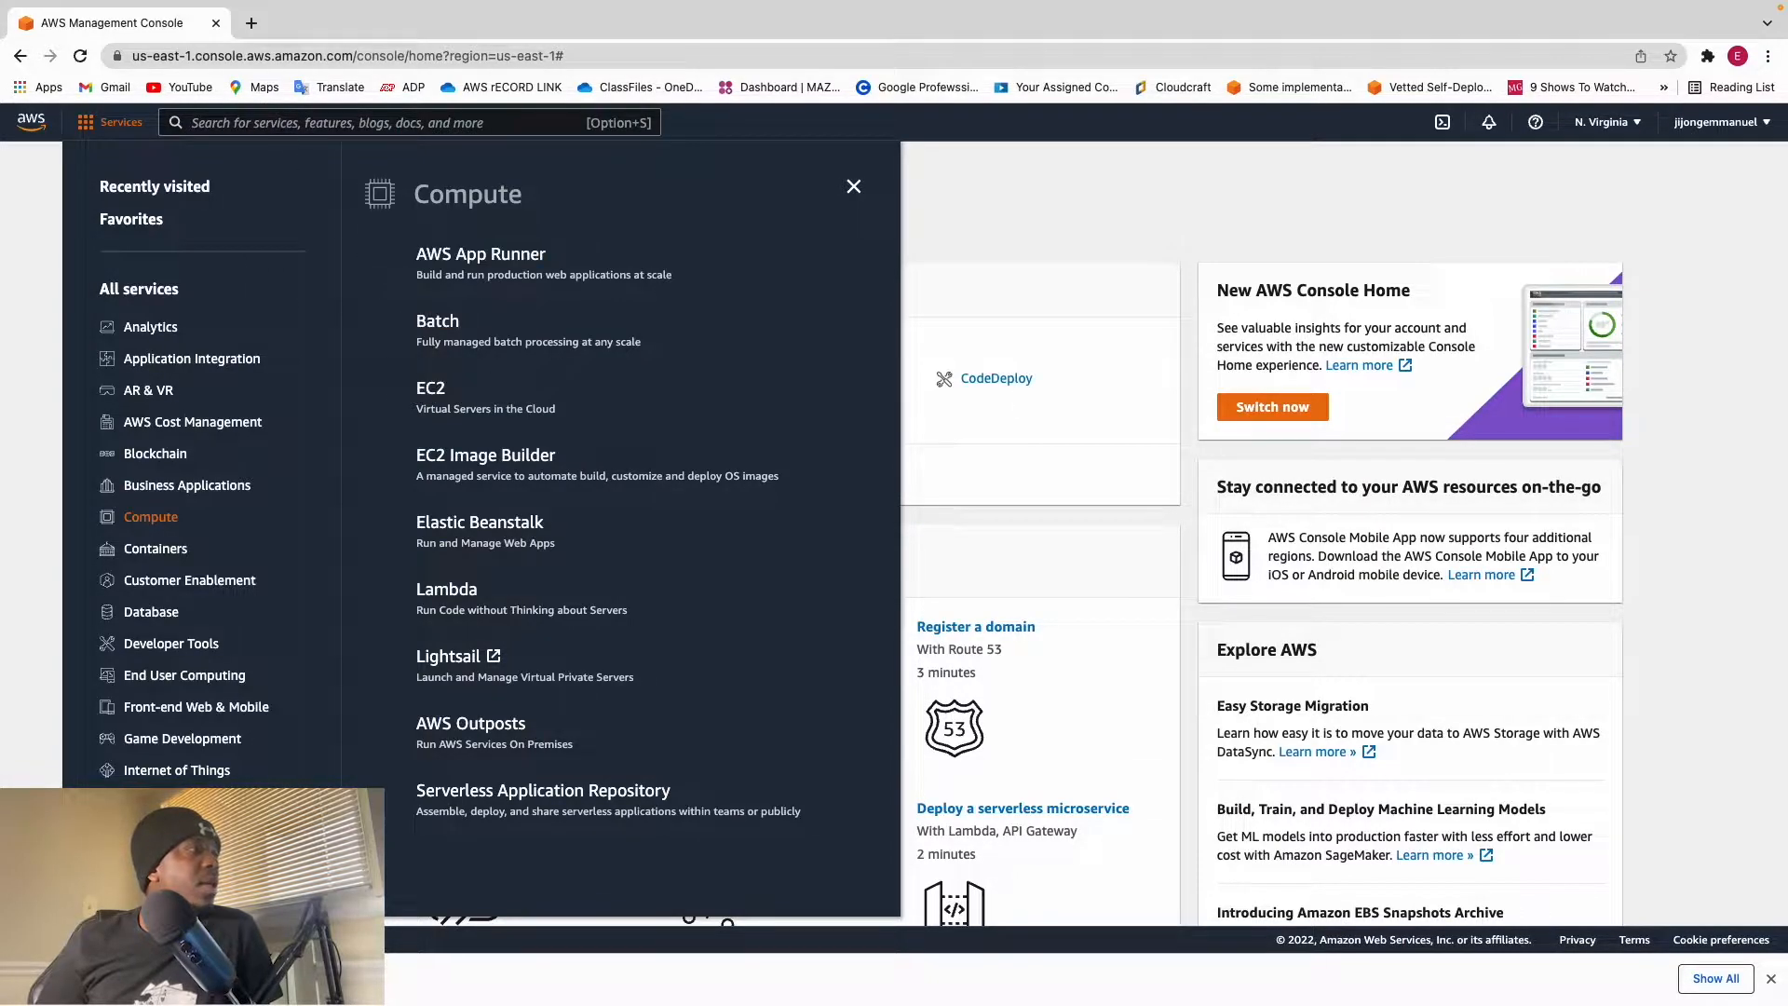
left_click(438, 391)
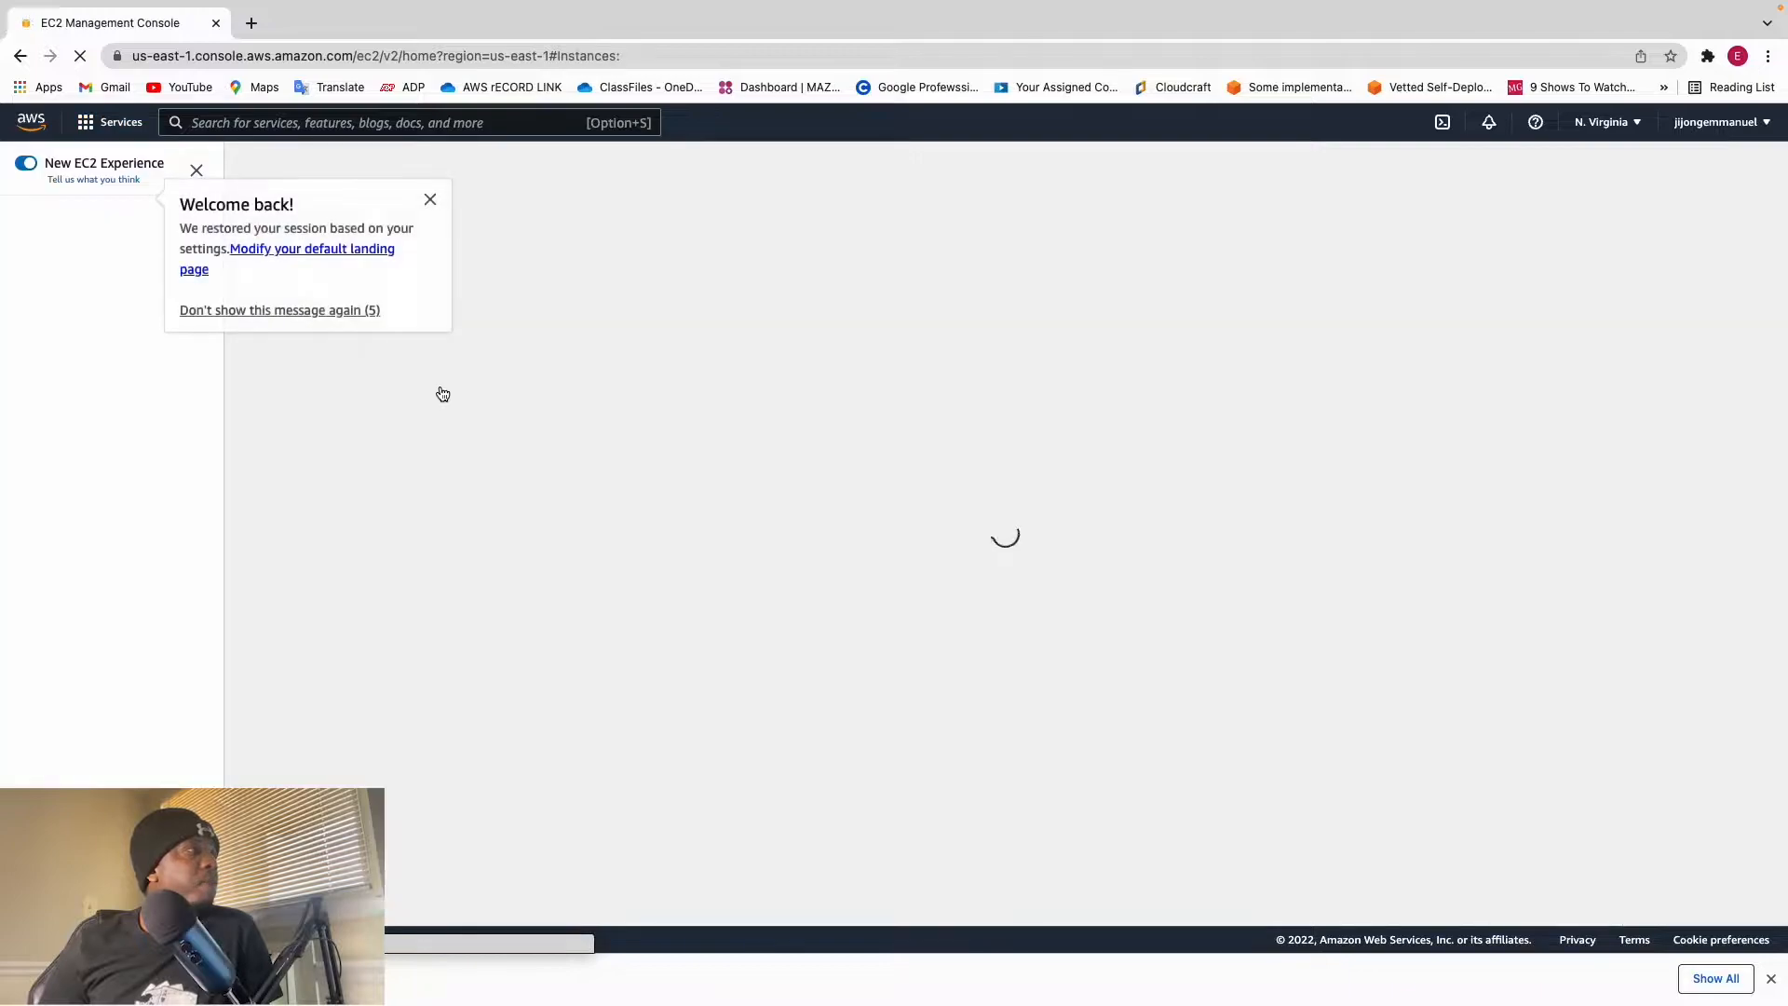
left_click(430, 199)
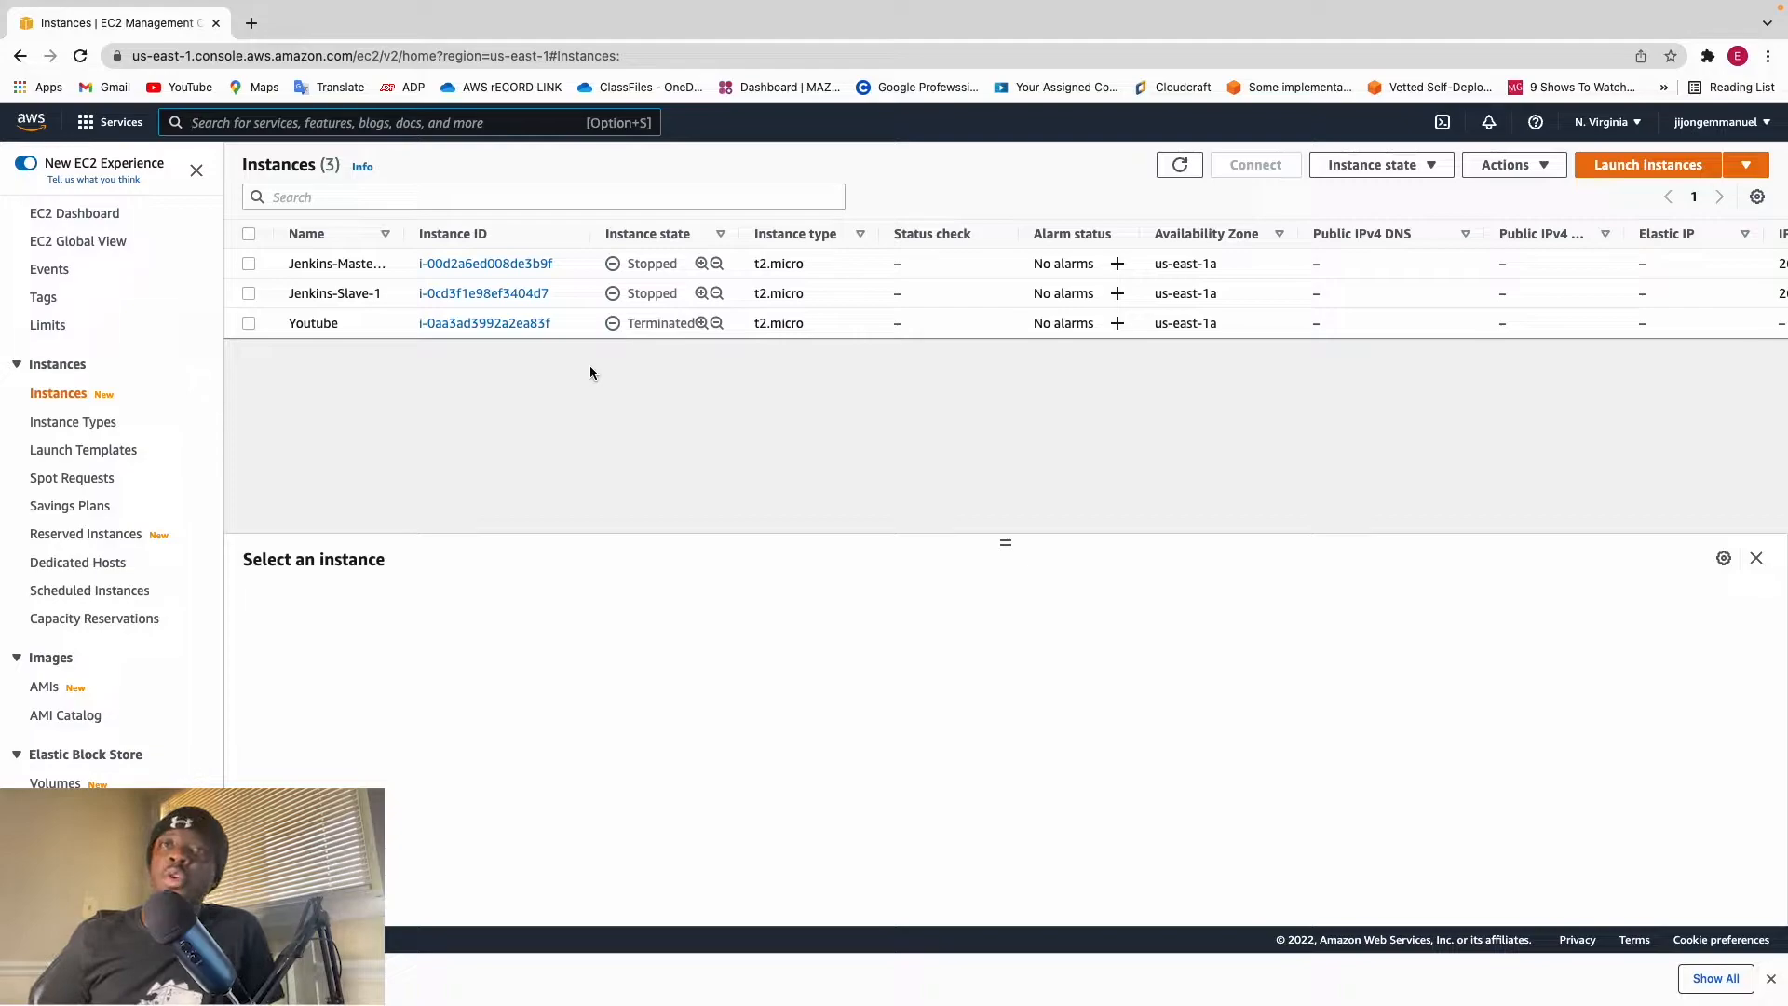
Step: Start launching an instance with the 64-bit (x86) Amazon Linux 2 AMI, Kernel 5.10, and accept the t2.micro instance type
left_click(1659, 165)
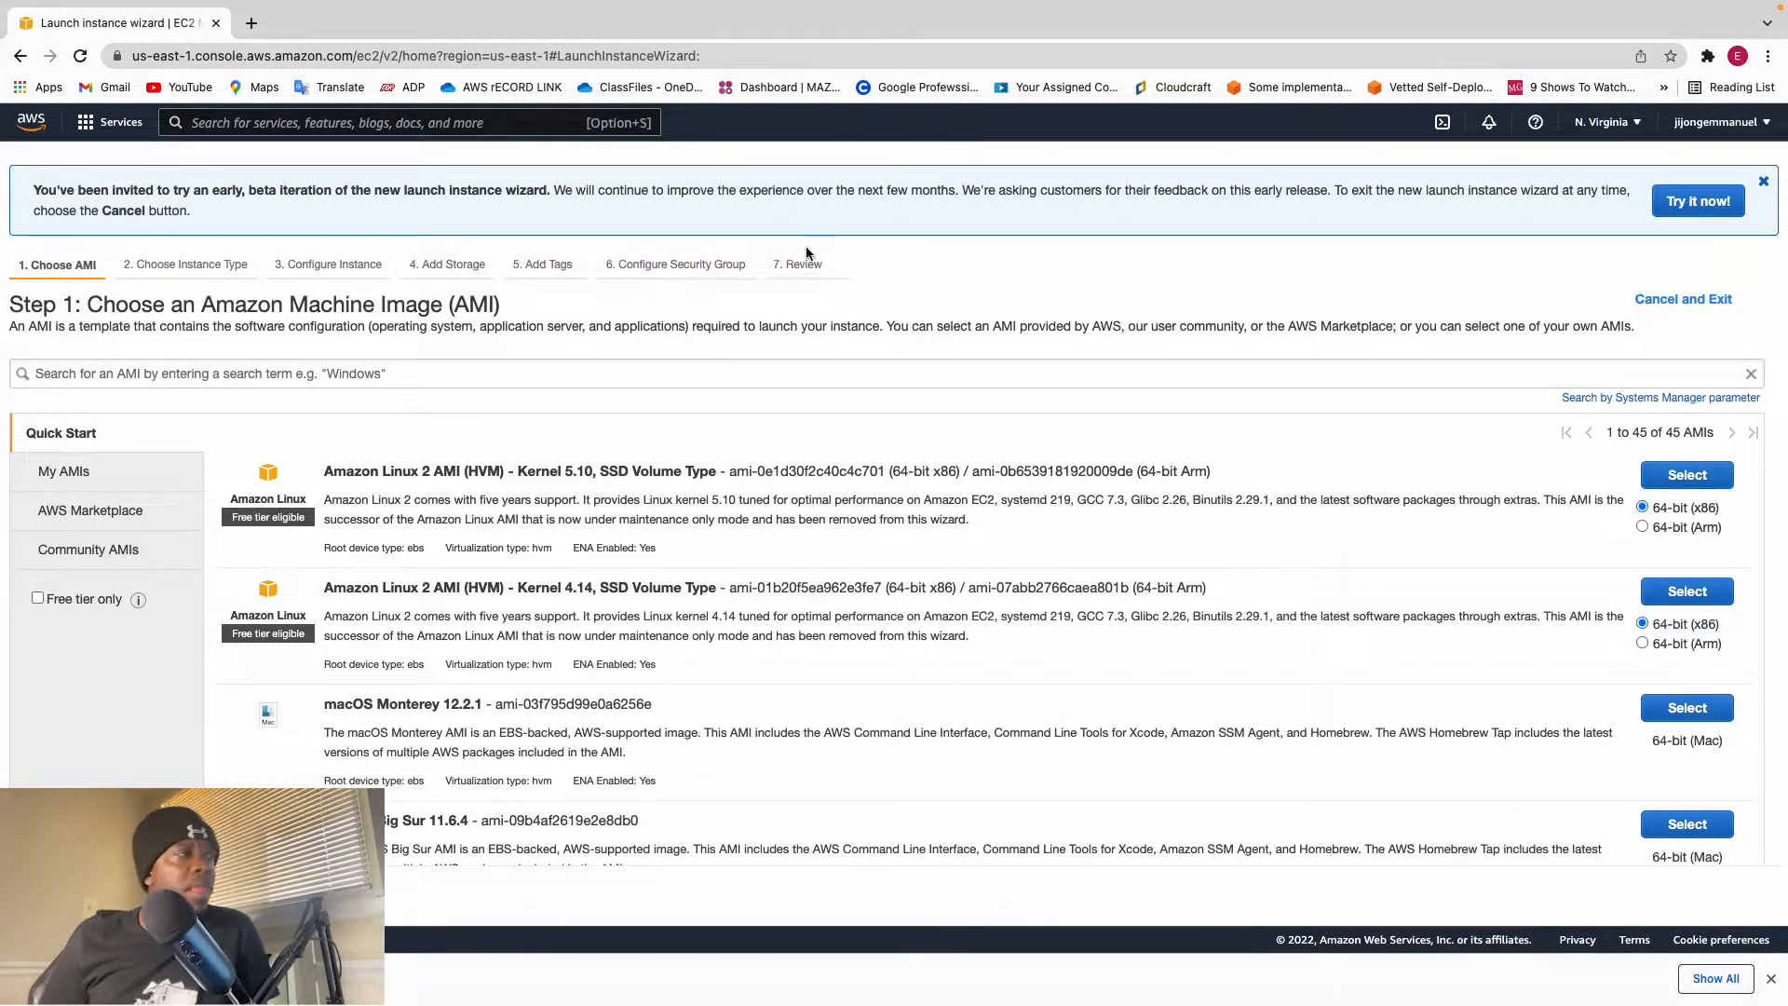
scroll(964, 443, "down", 1)
scroll(961, 444, "up", 1)
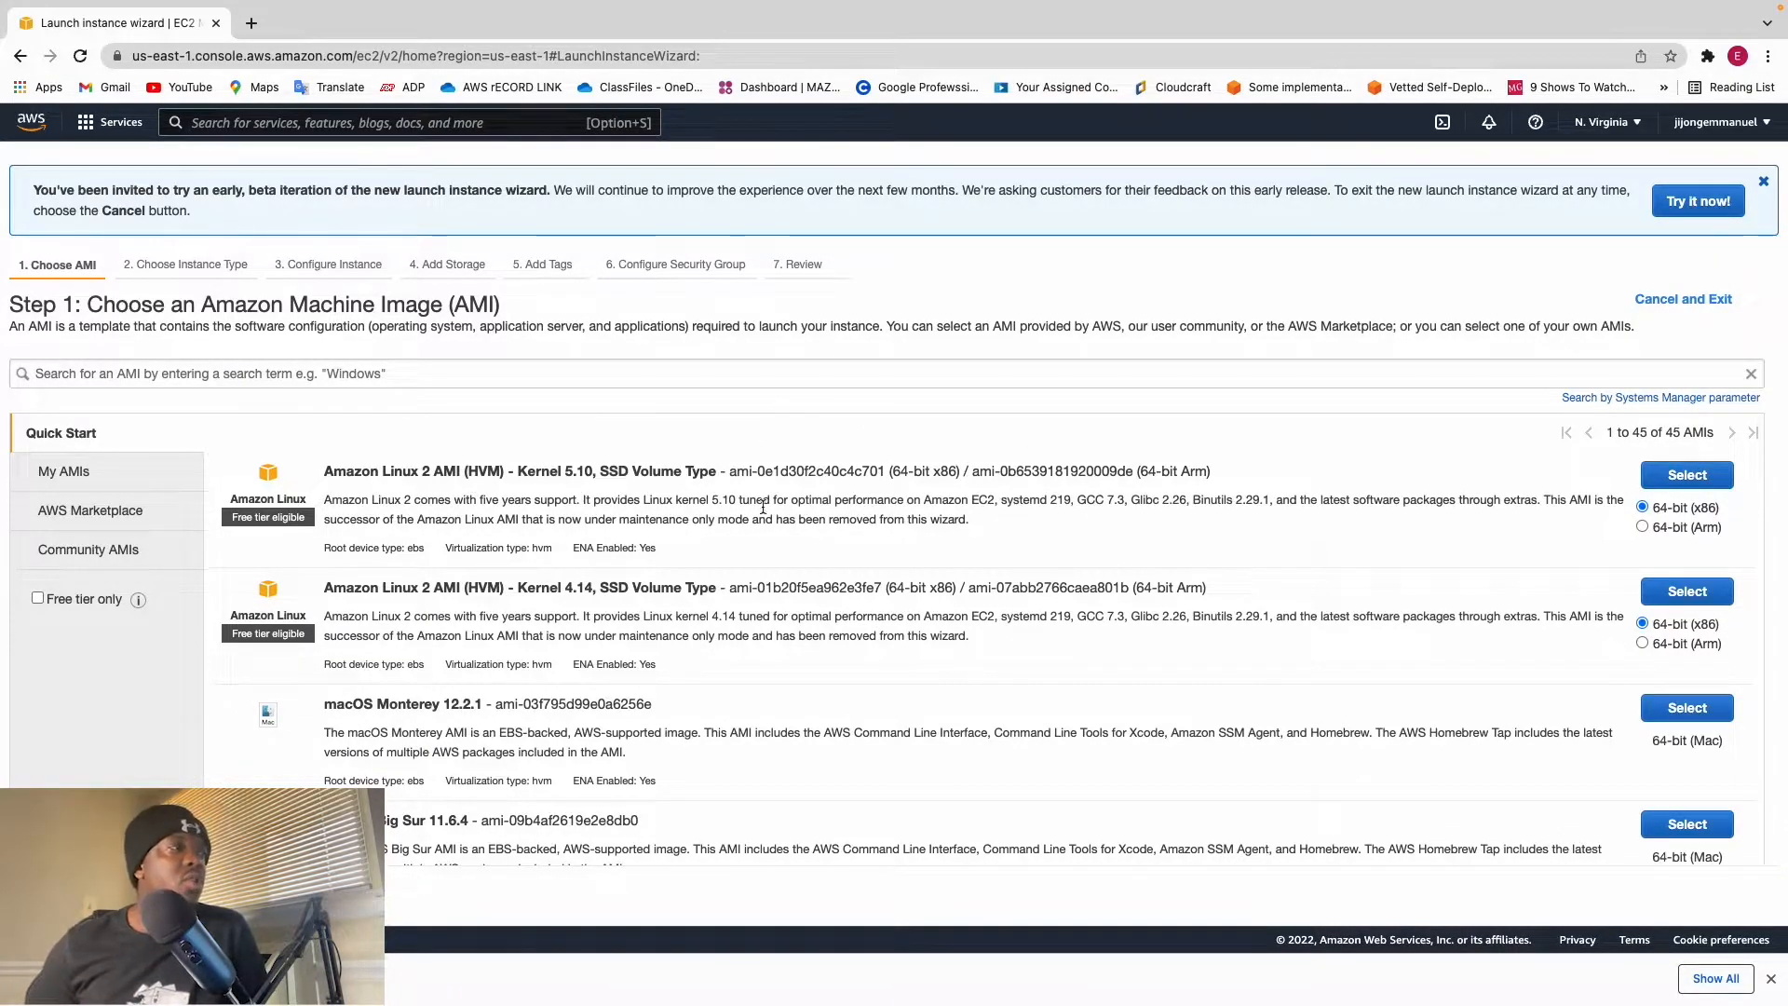
left_click(1678, 487)
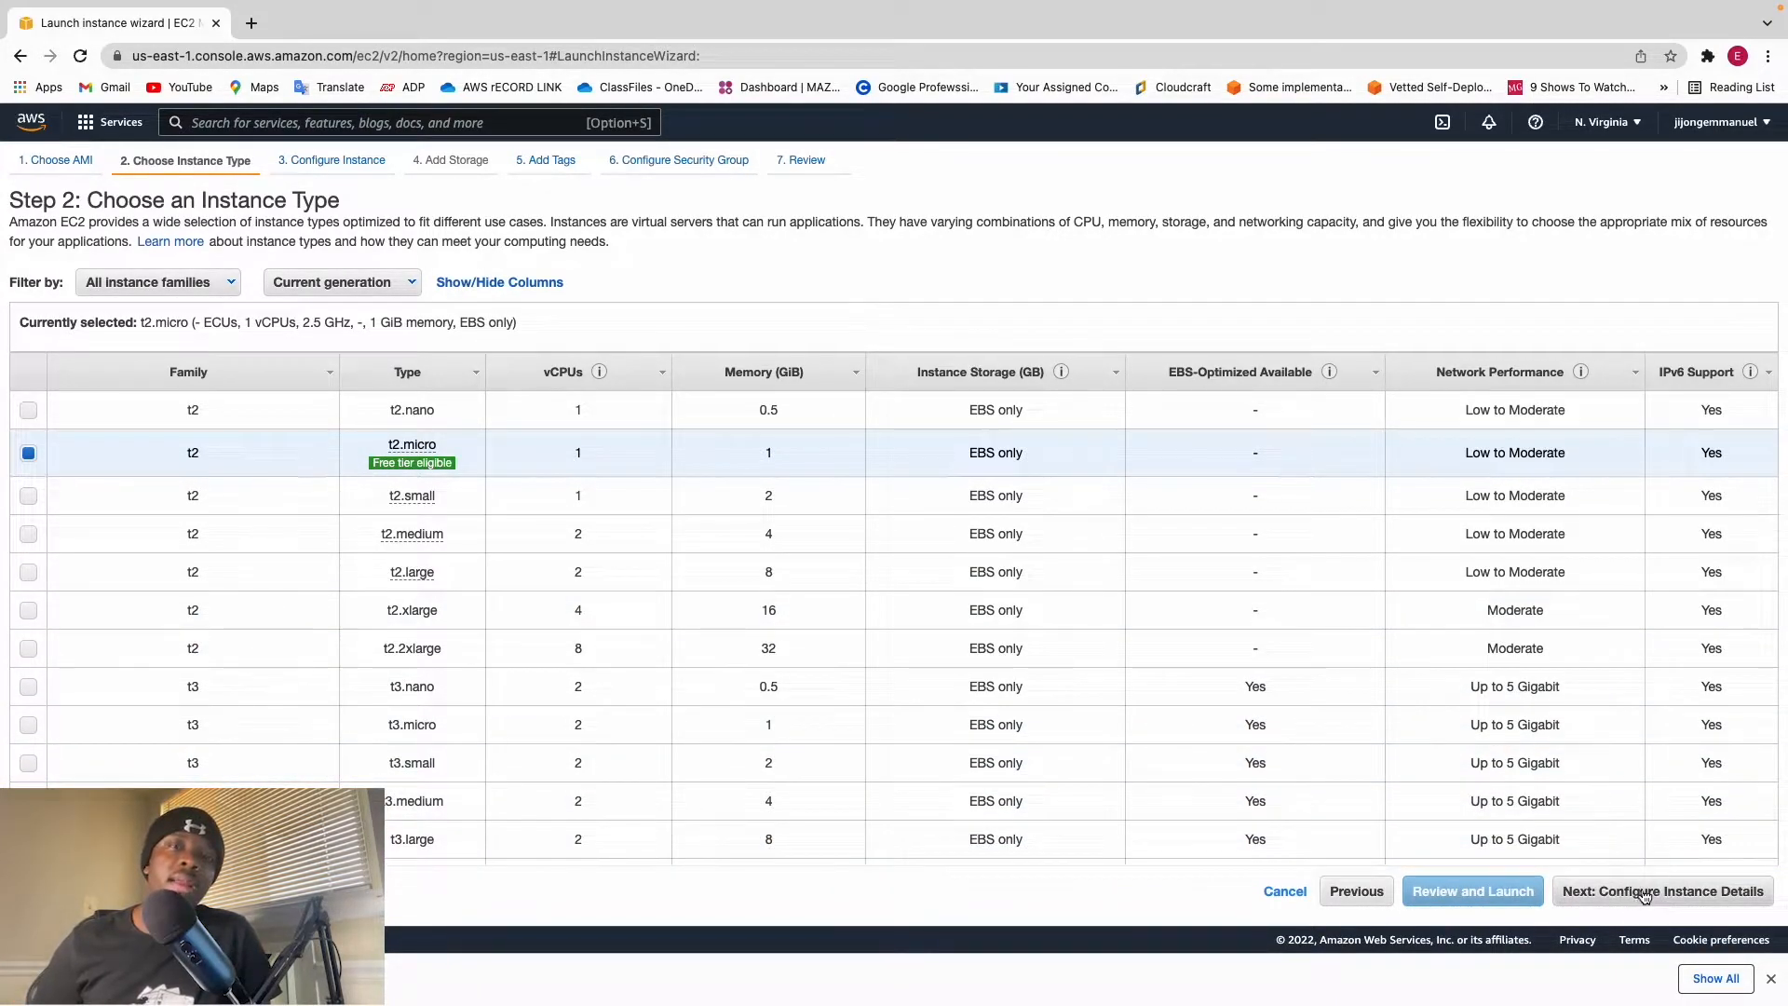
left_click(1643, 892)
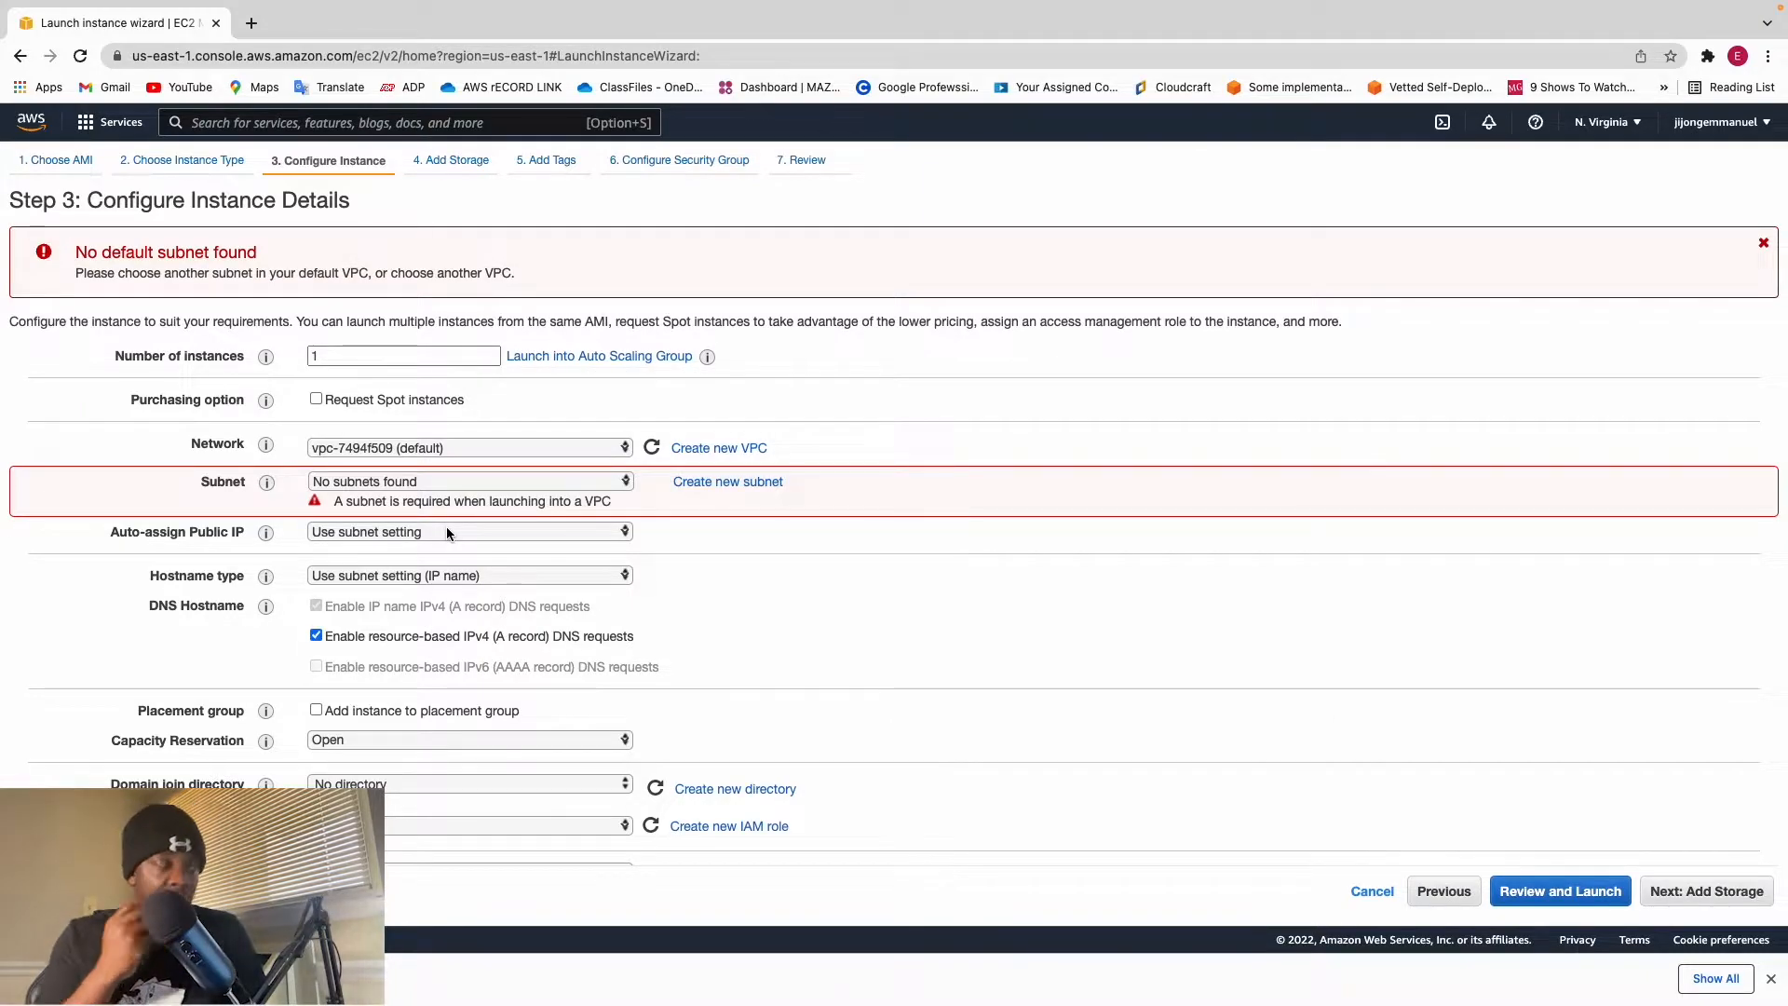
Step: Set the instance's network to Wimora-VPC
left_click(491, 450)
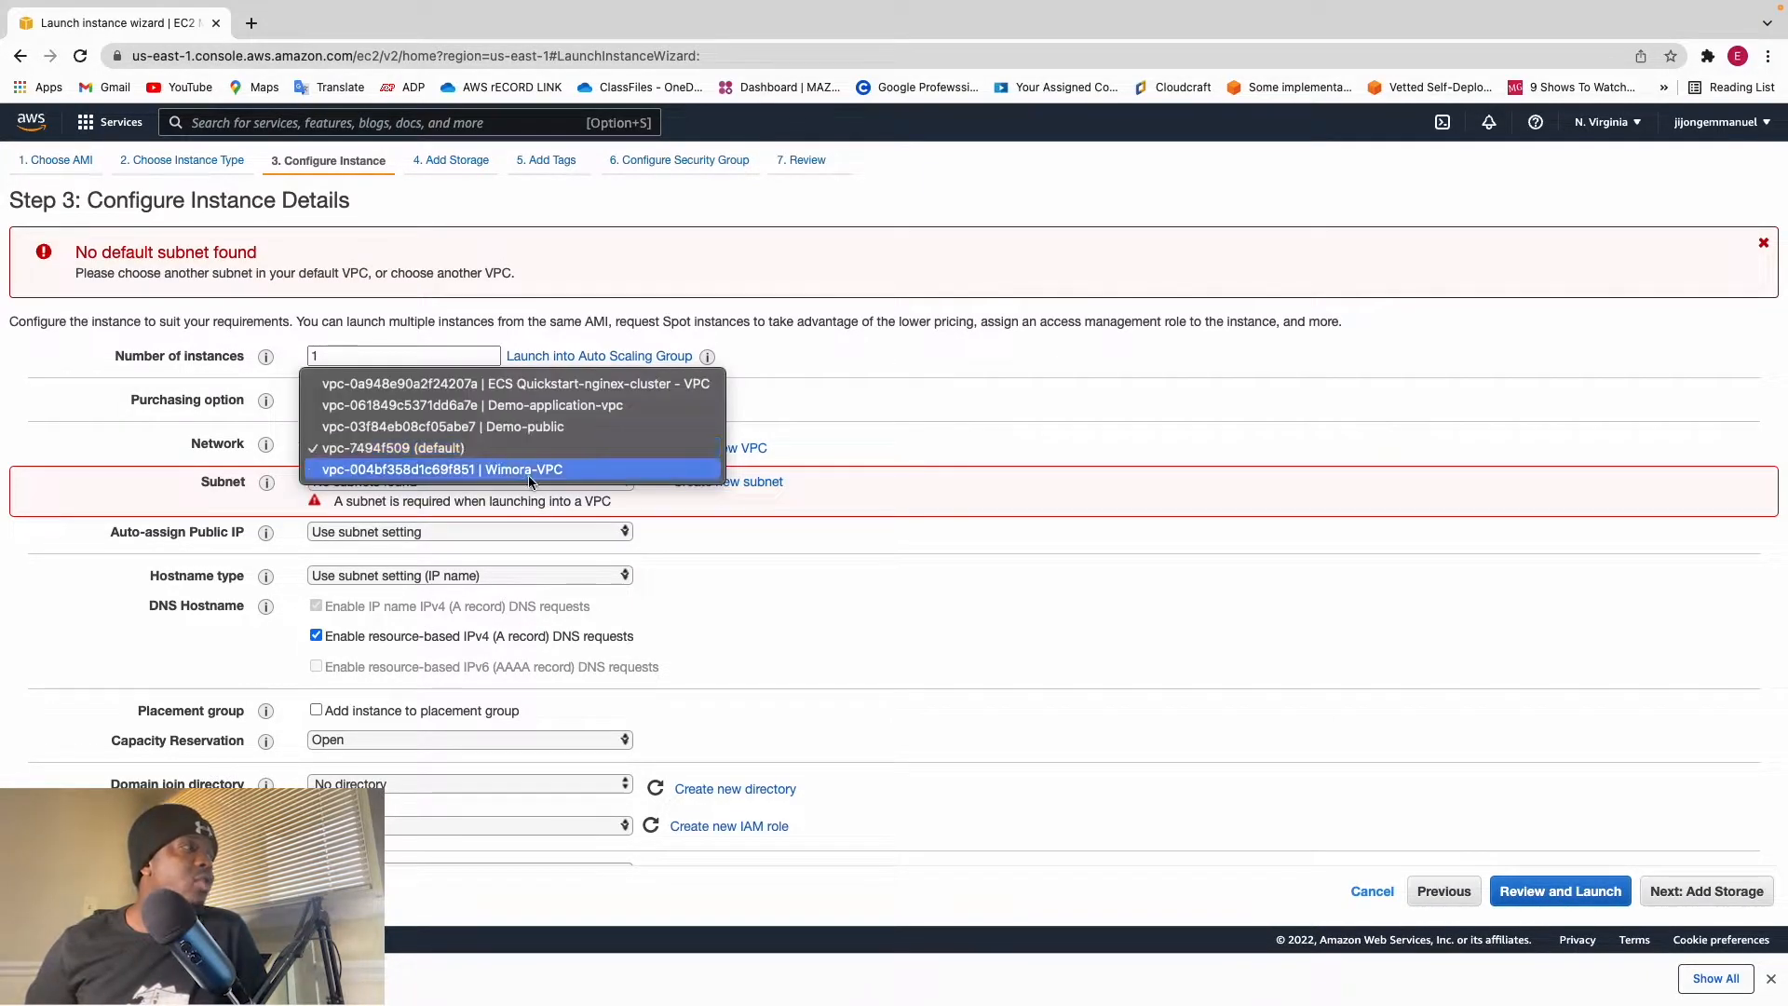
left_click(527, 471)
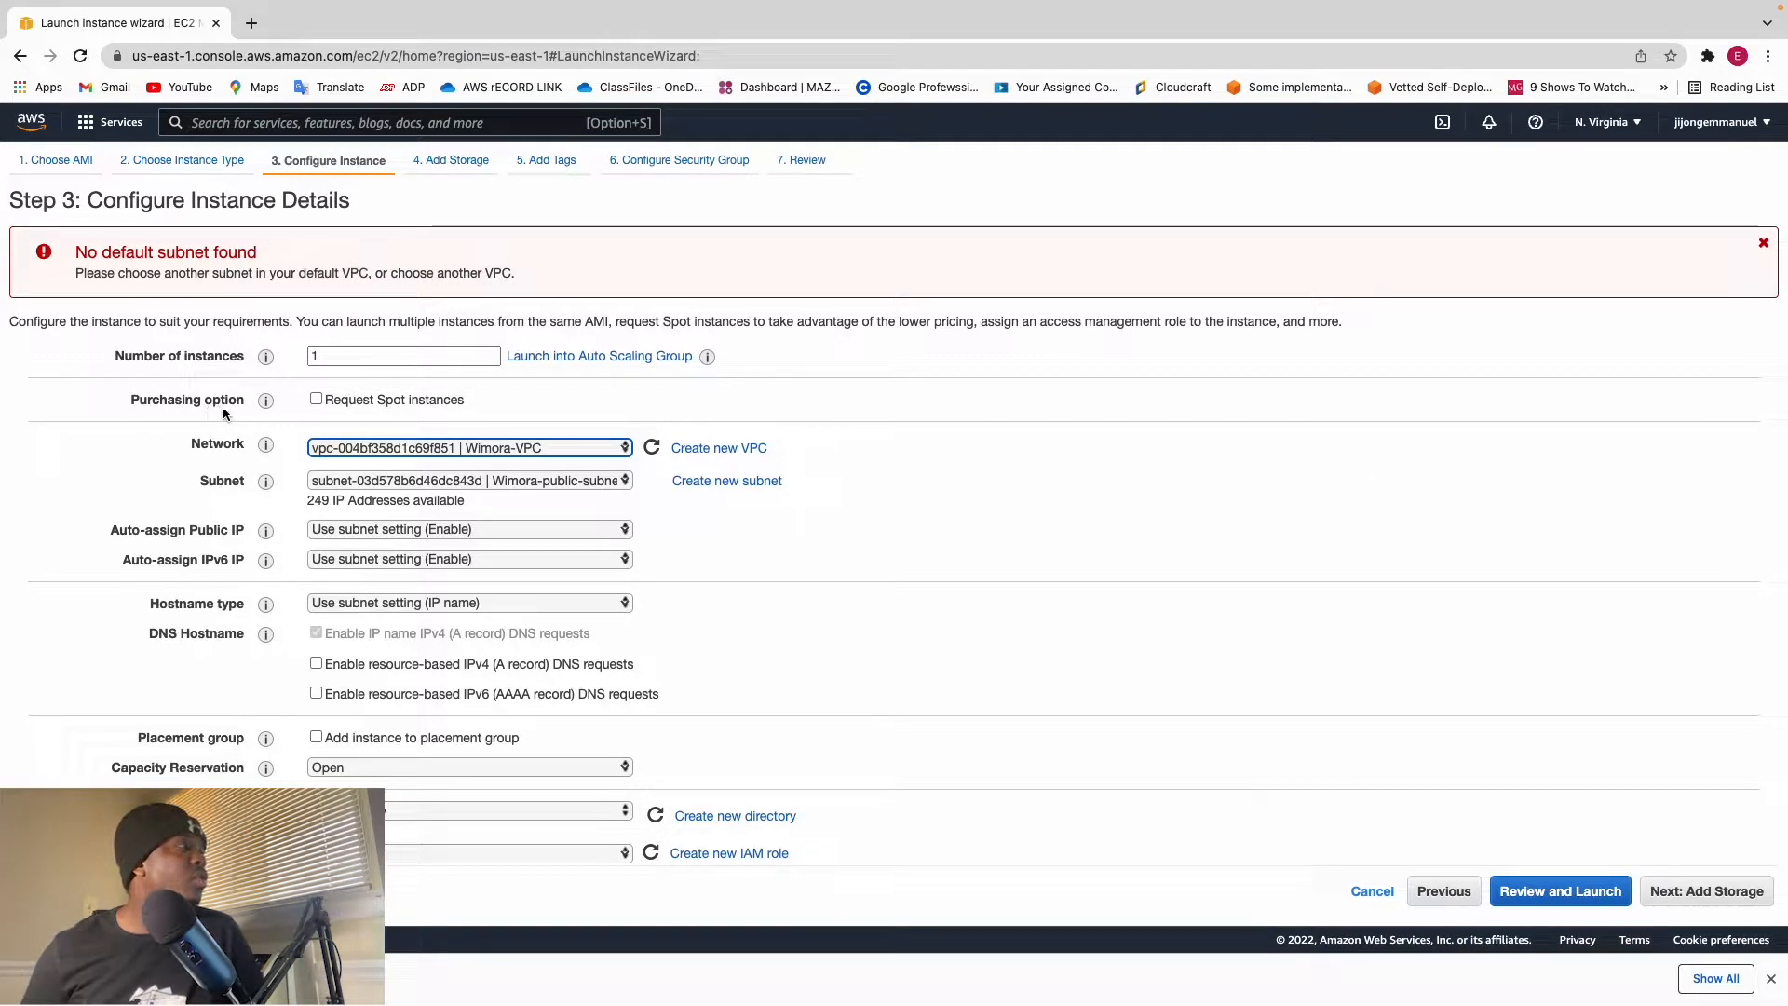
Step: Review the remaining instance detail settings, from the purchasing option through network interfaces to the advanced details and user data
mouse_move(265, 399)
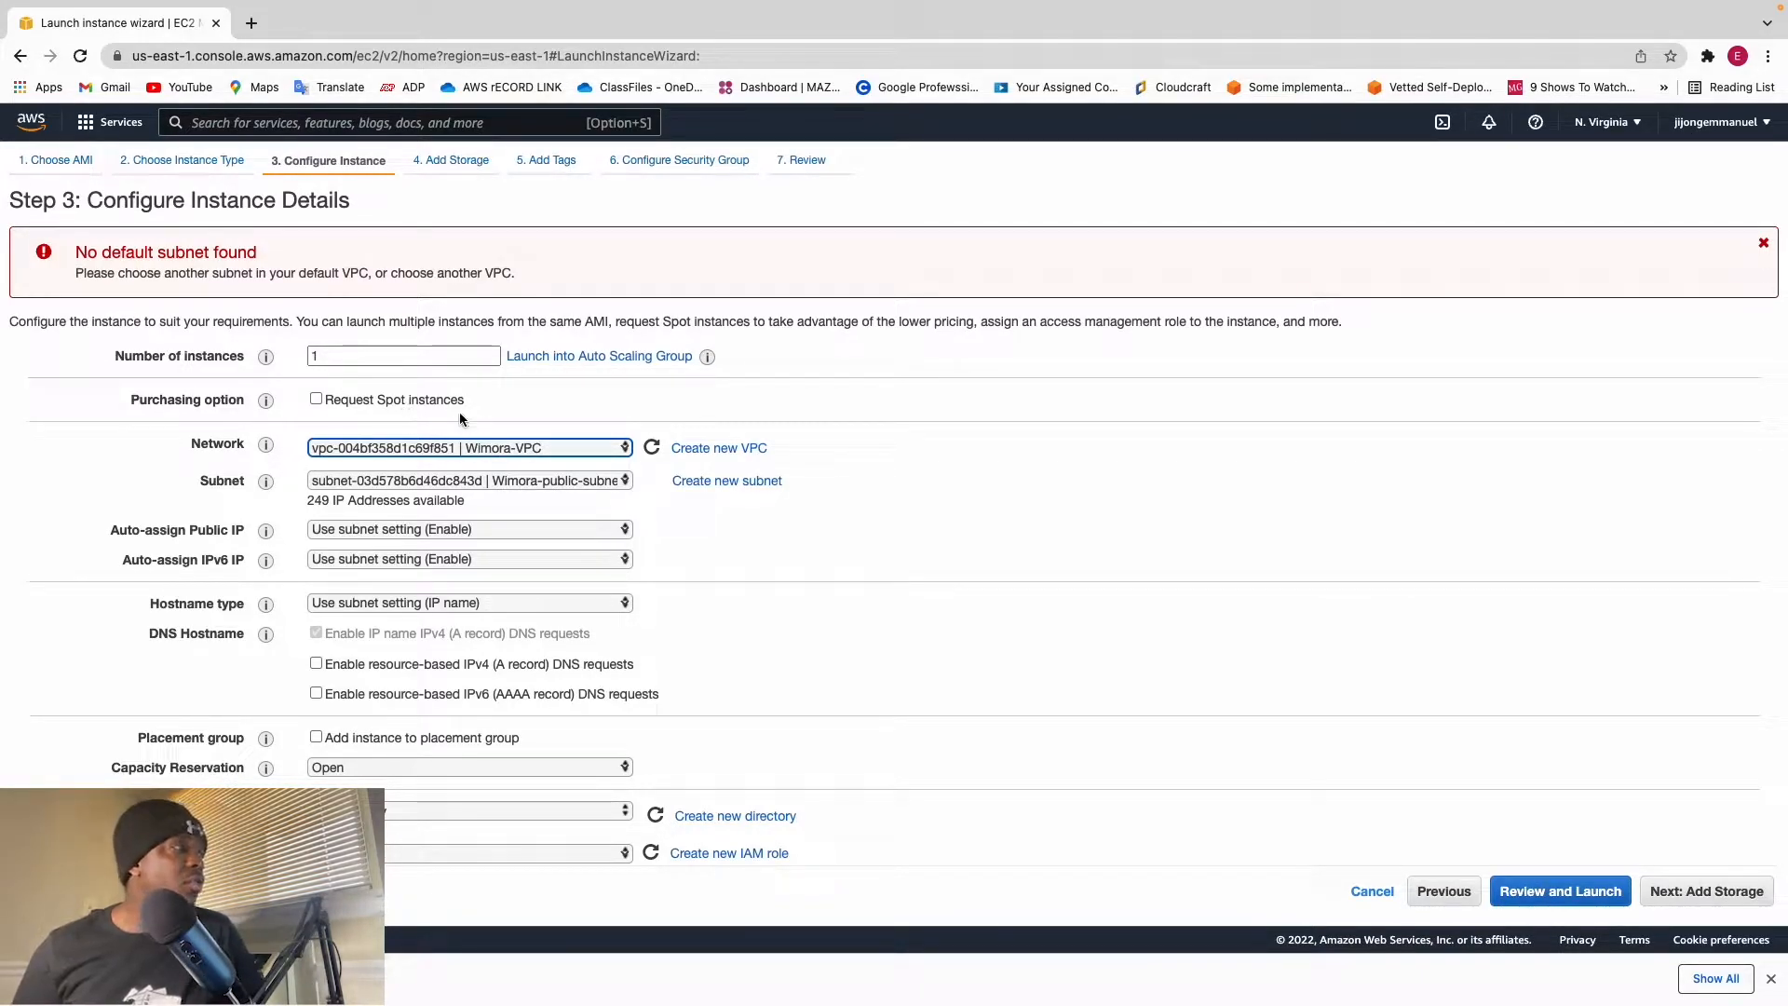
scroll(460, 412, "down", 1)
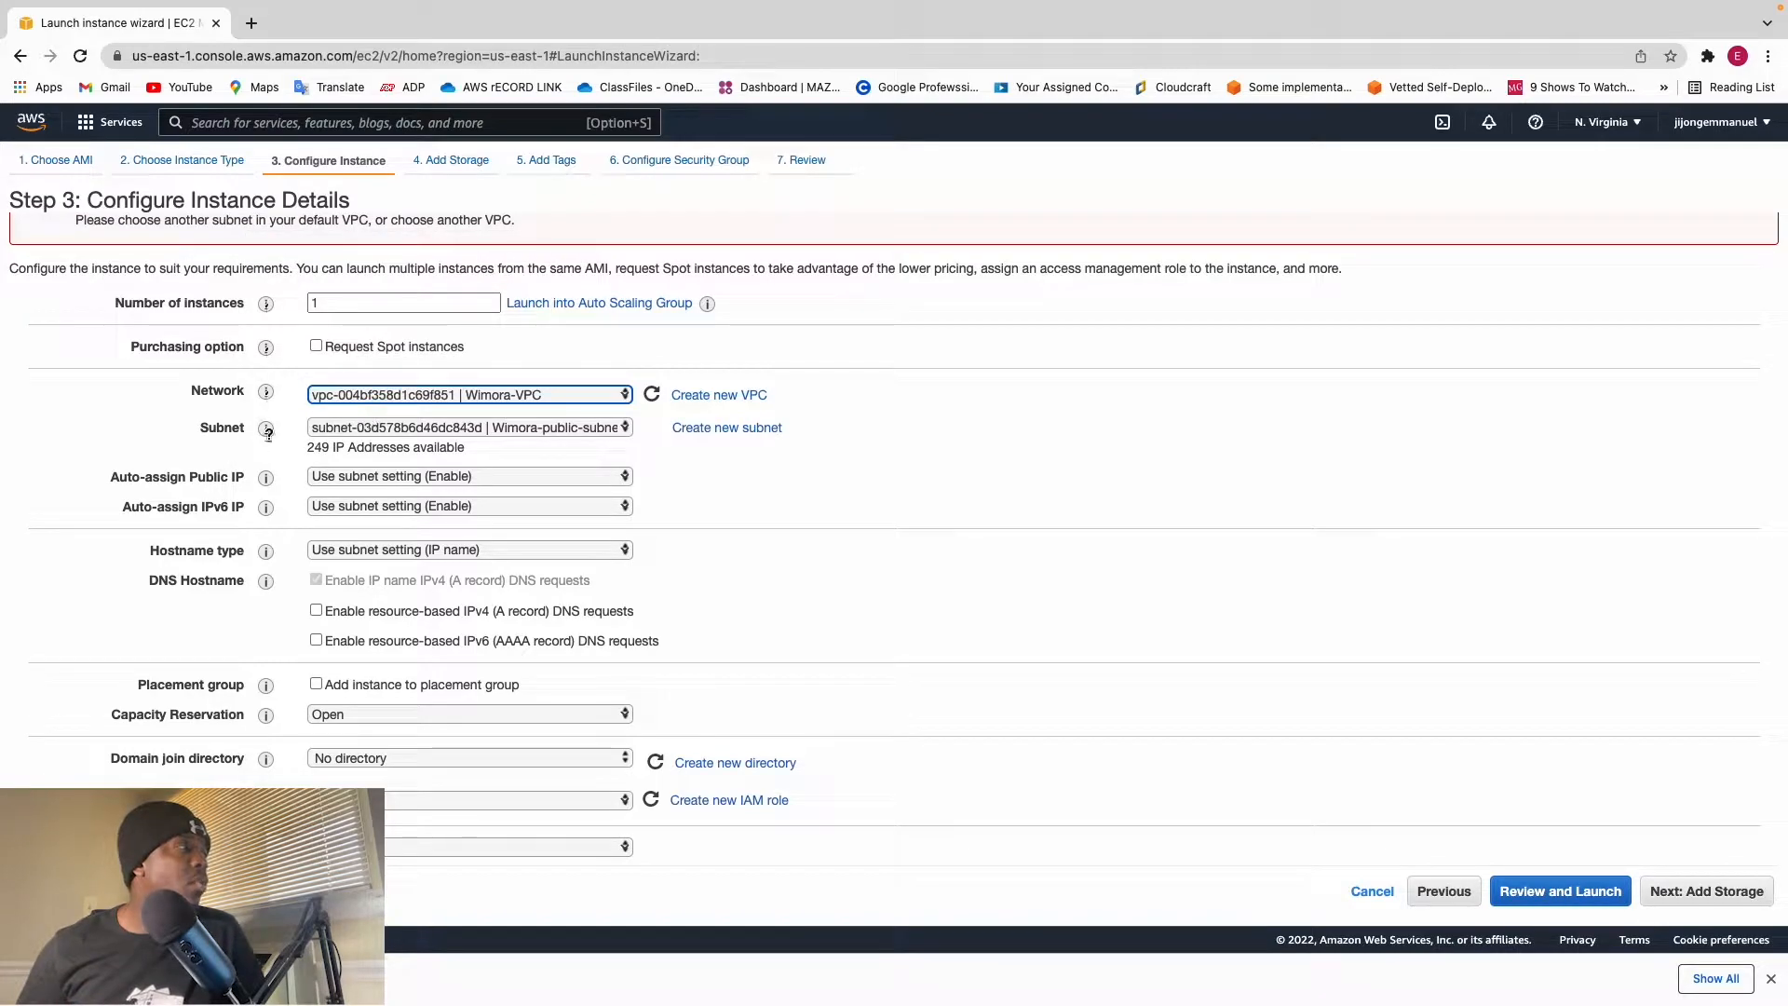
scroll(380, 435, "down", 1)
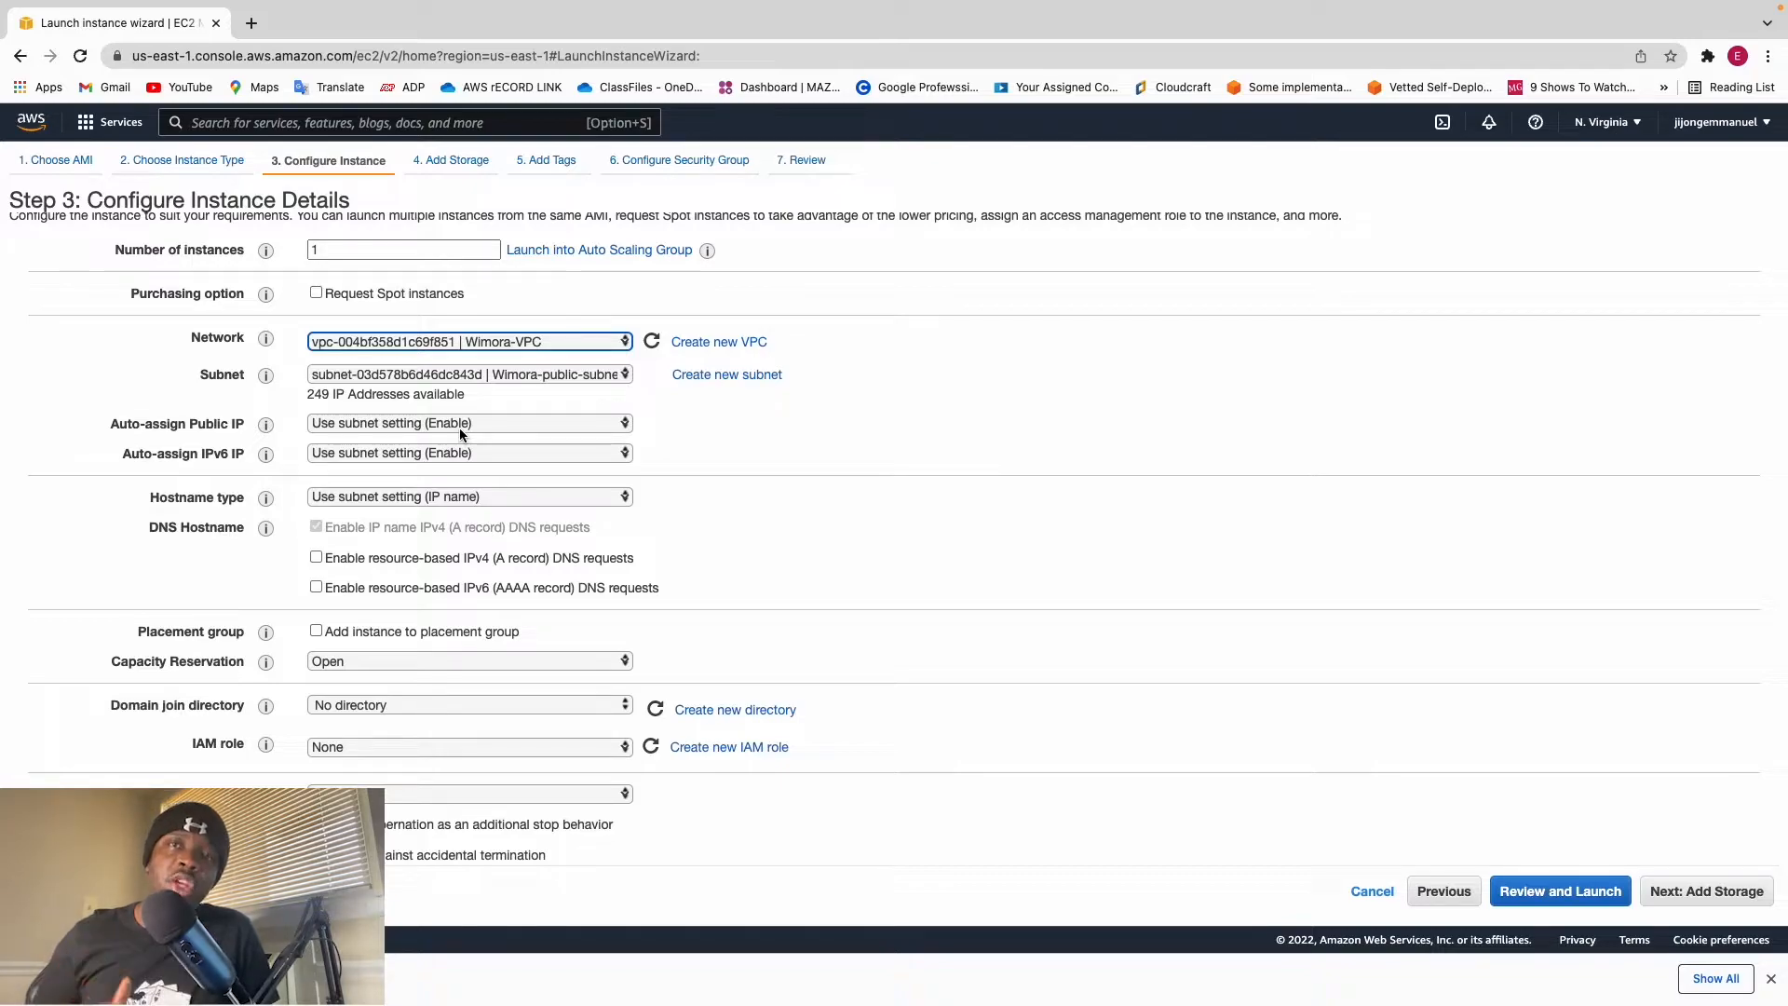
scroll(987, 582, "down", 6)
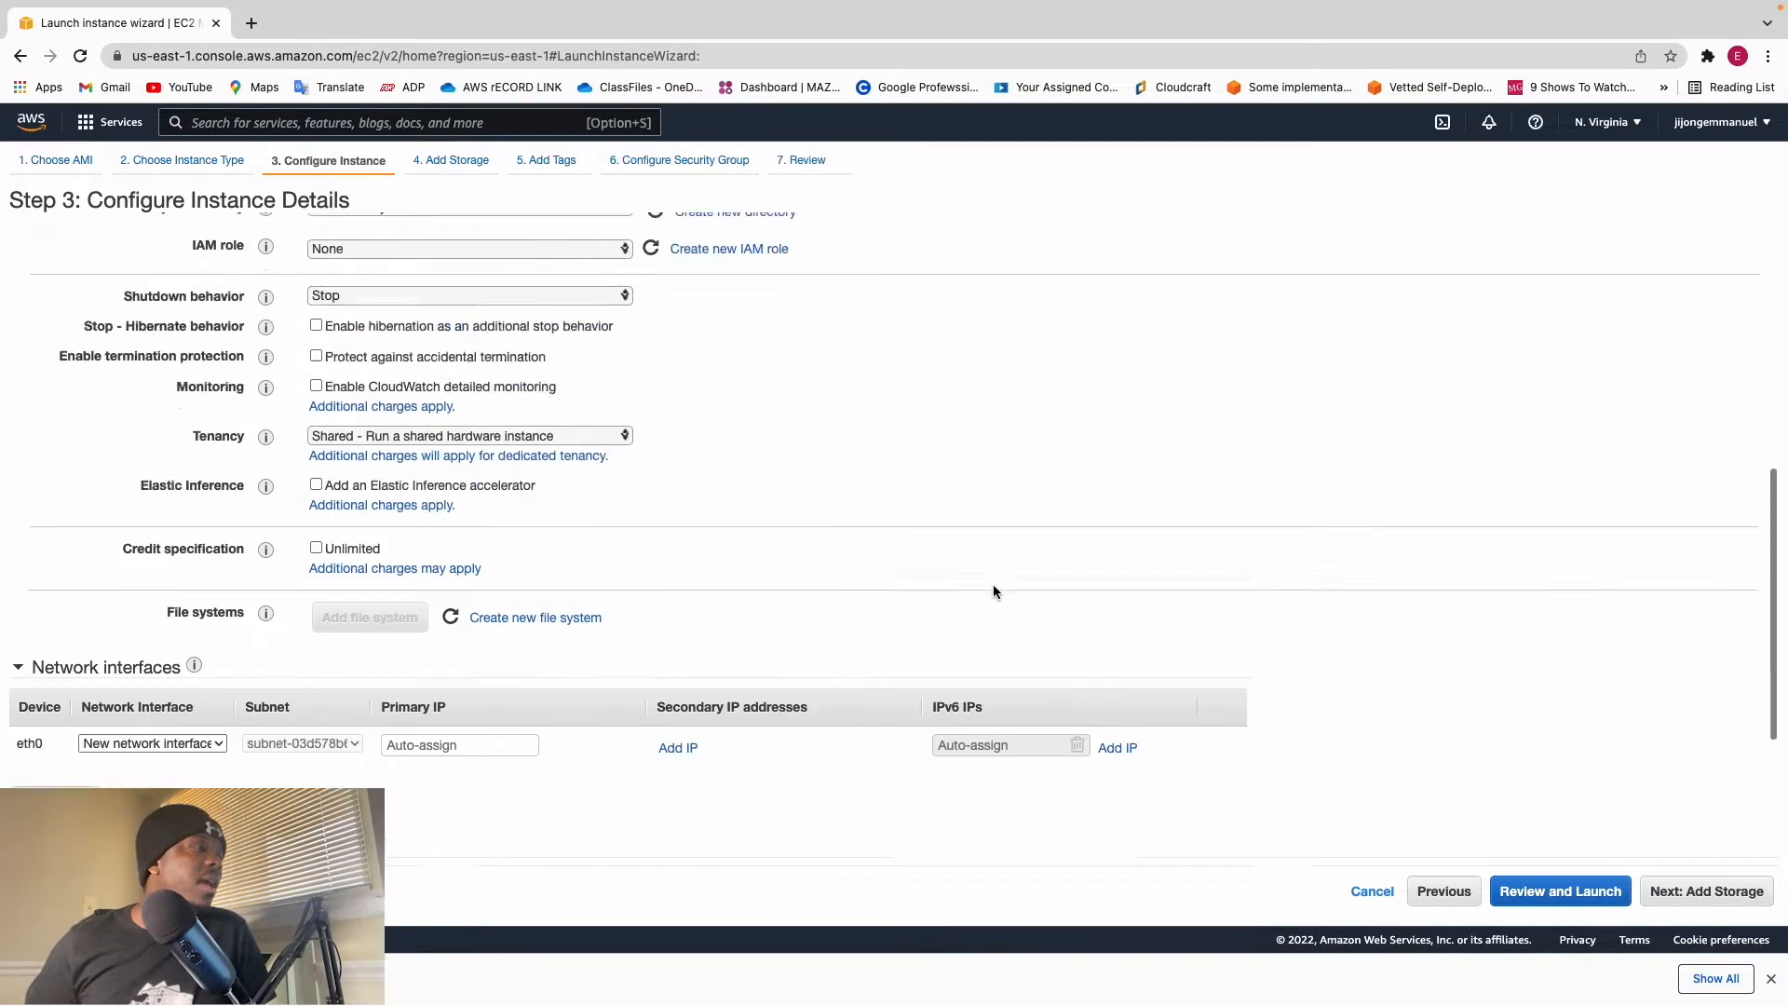
scroll(984, 601, "down", 10)
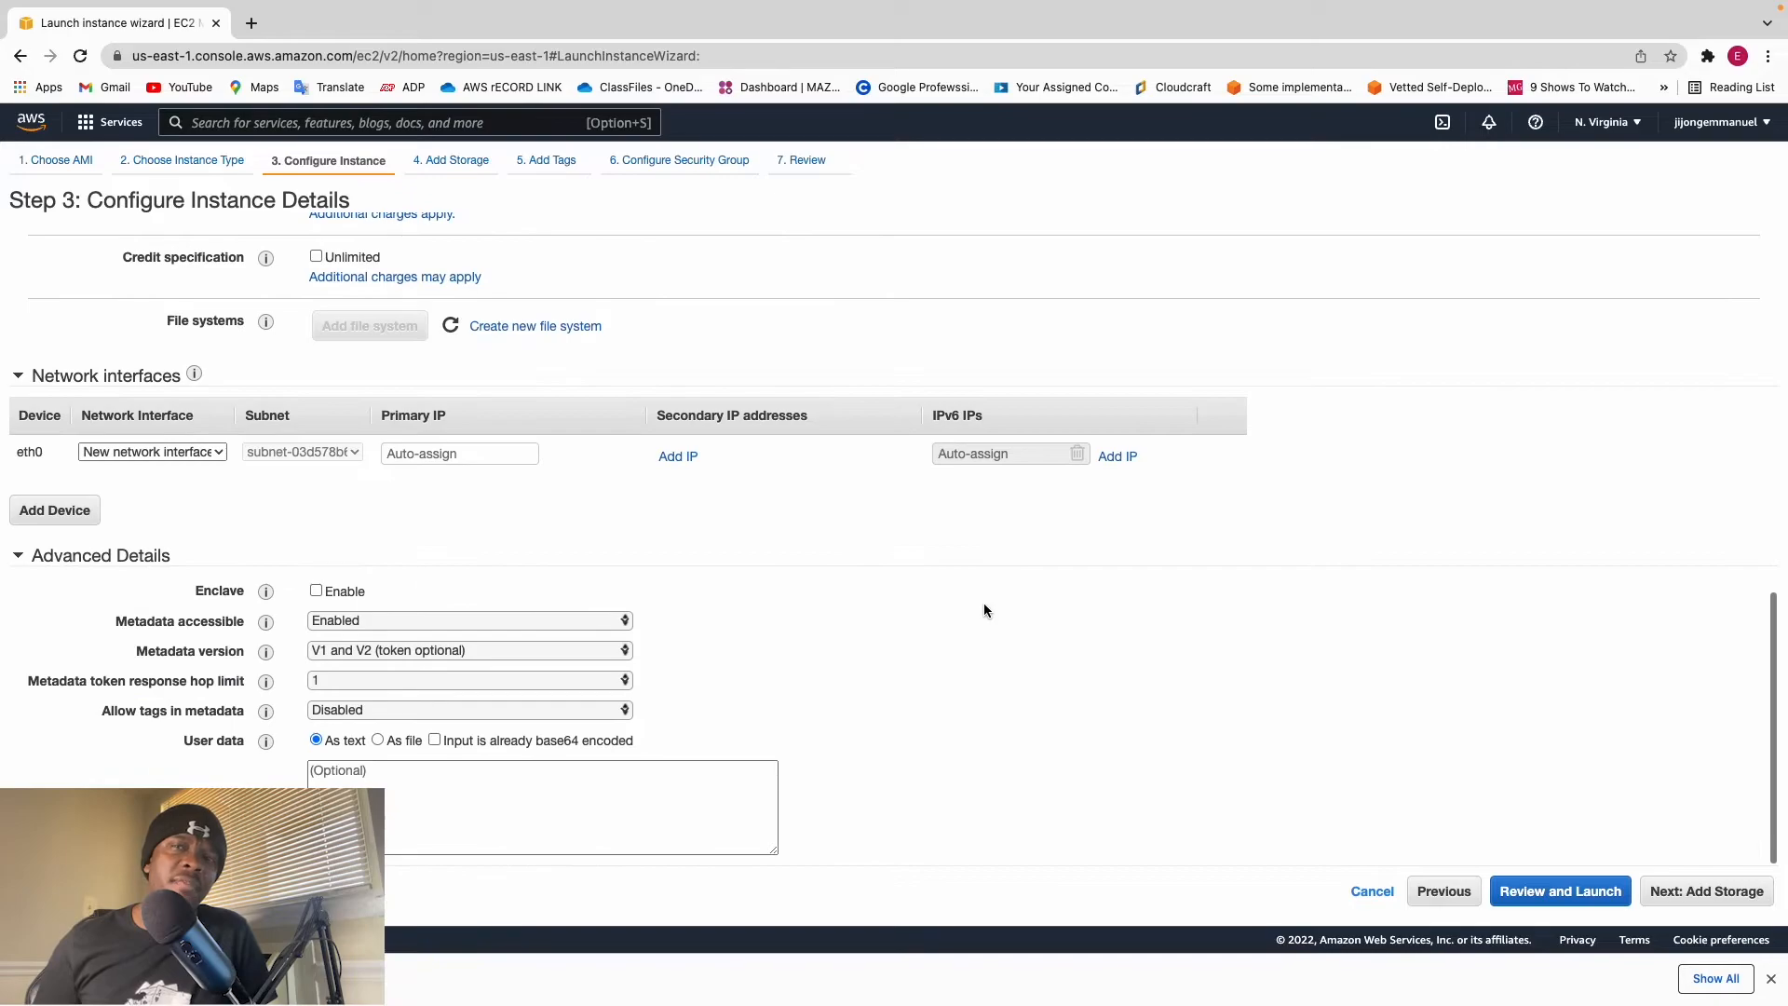
scroll(370, 523, "up", 2)
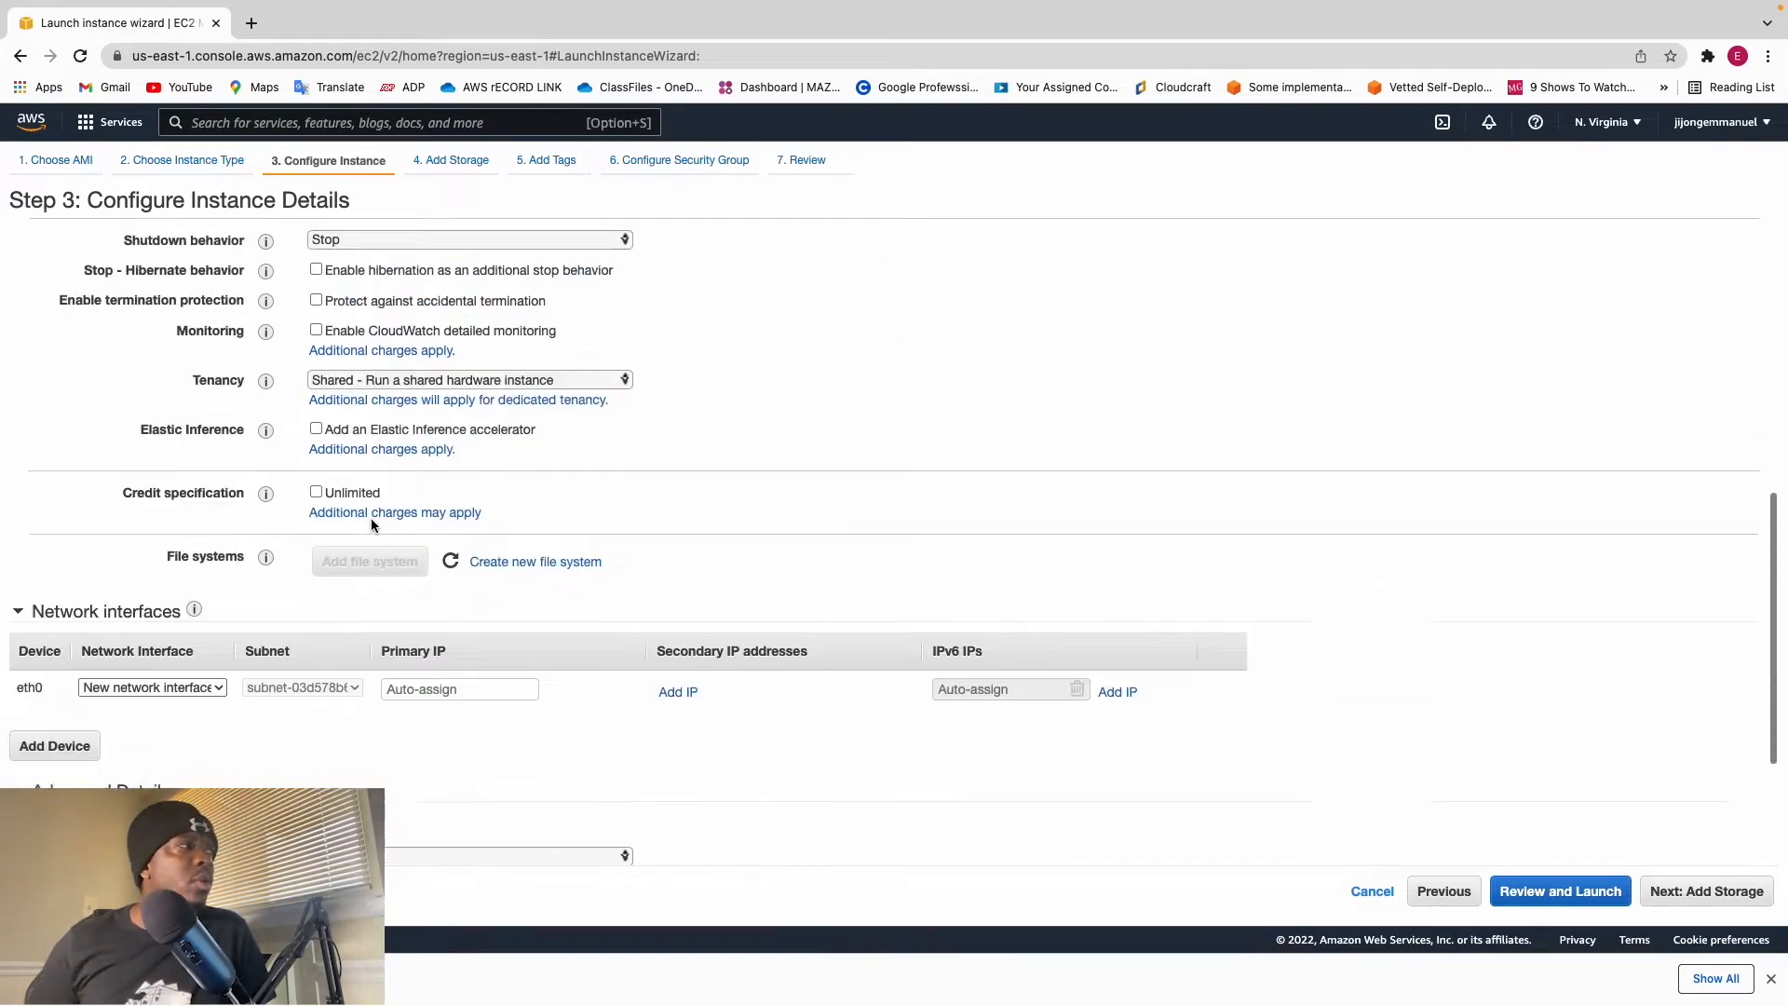
scroll(371, 525, "up", 2)
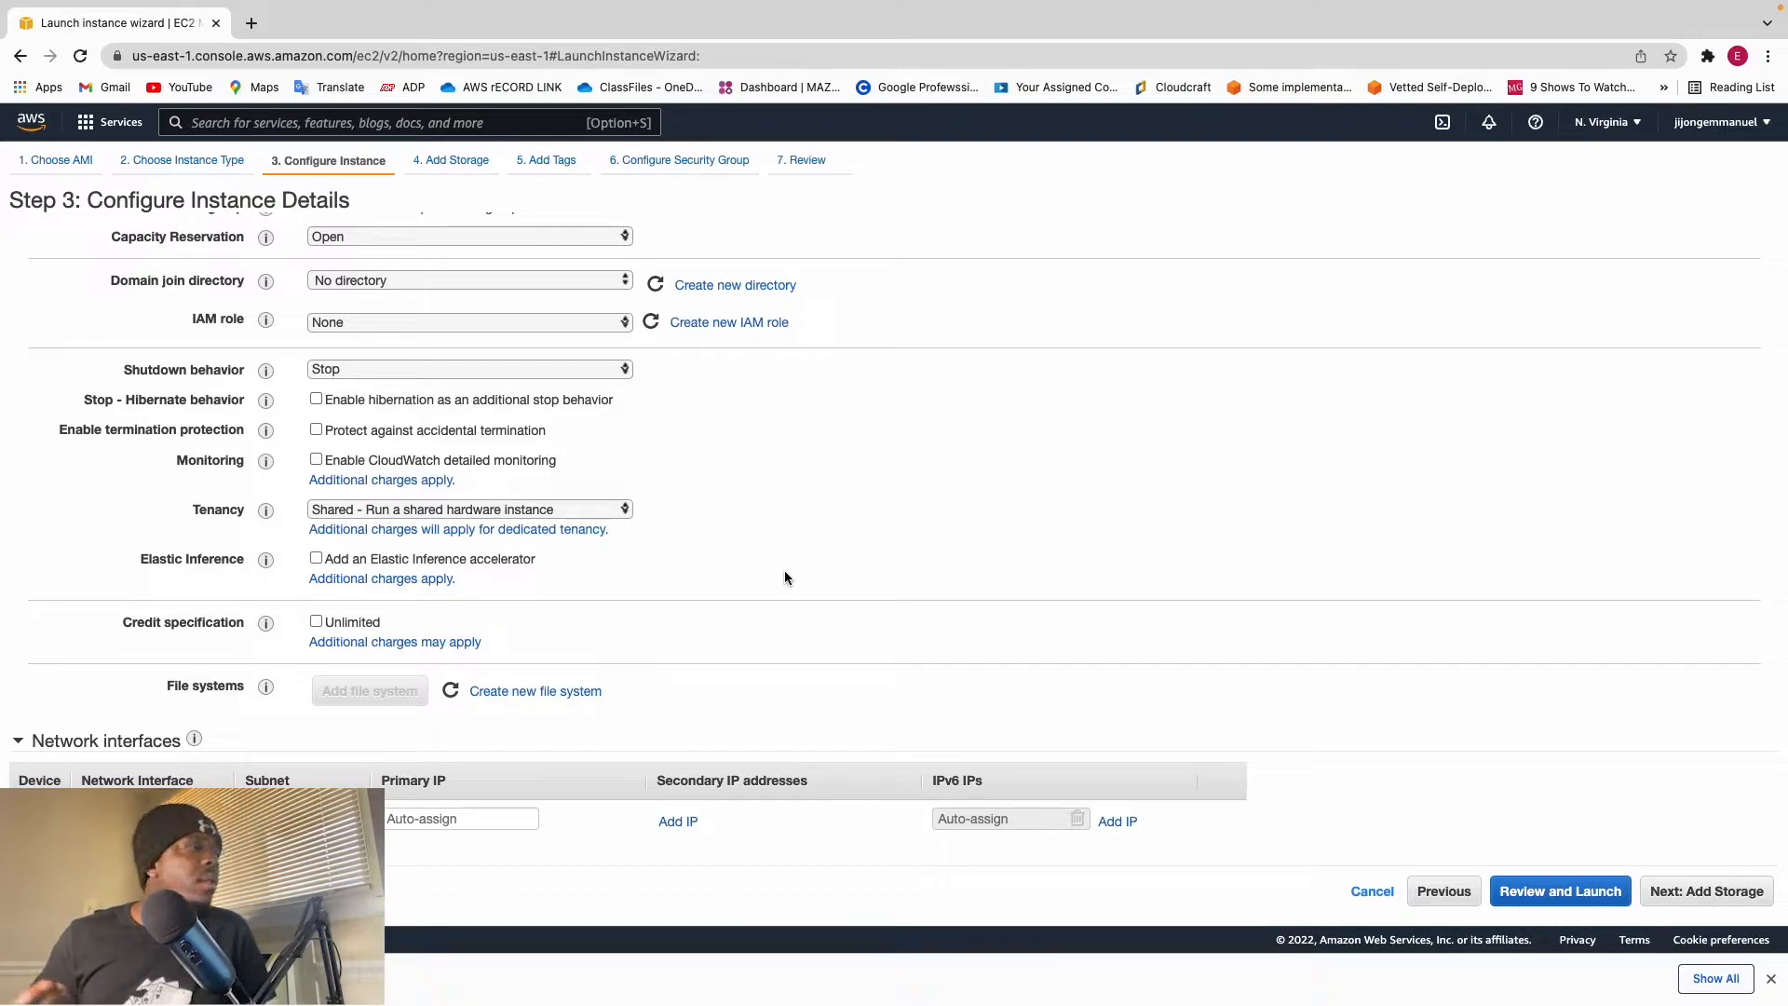
scroll(774, 562, "up", 5)
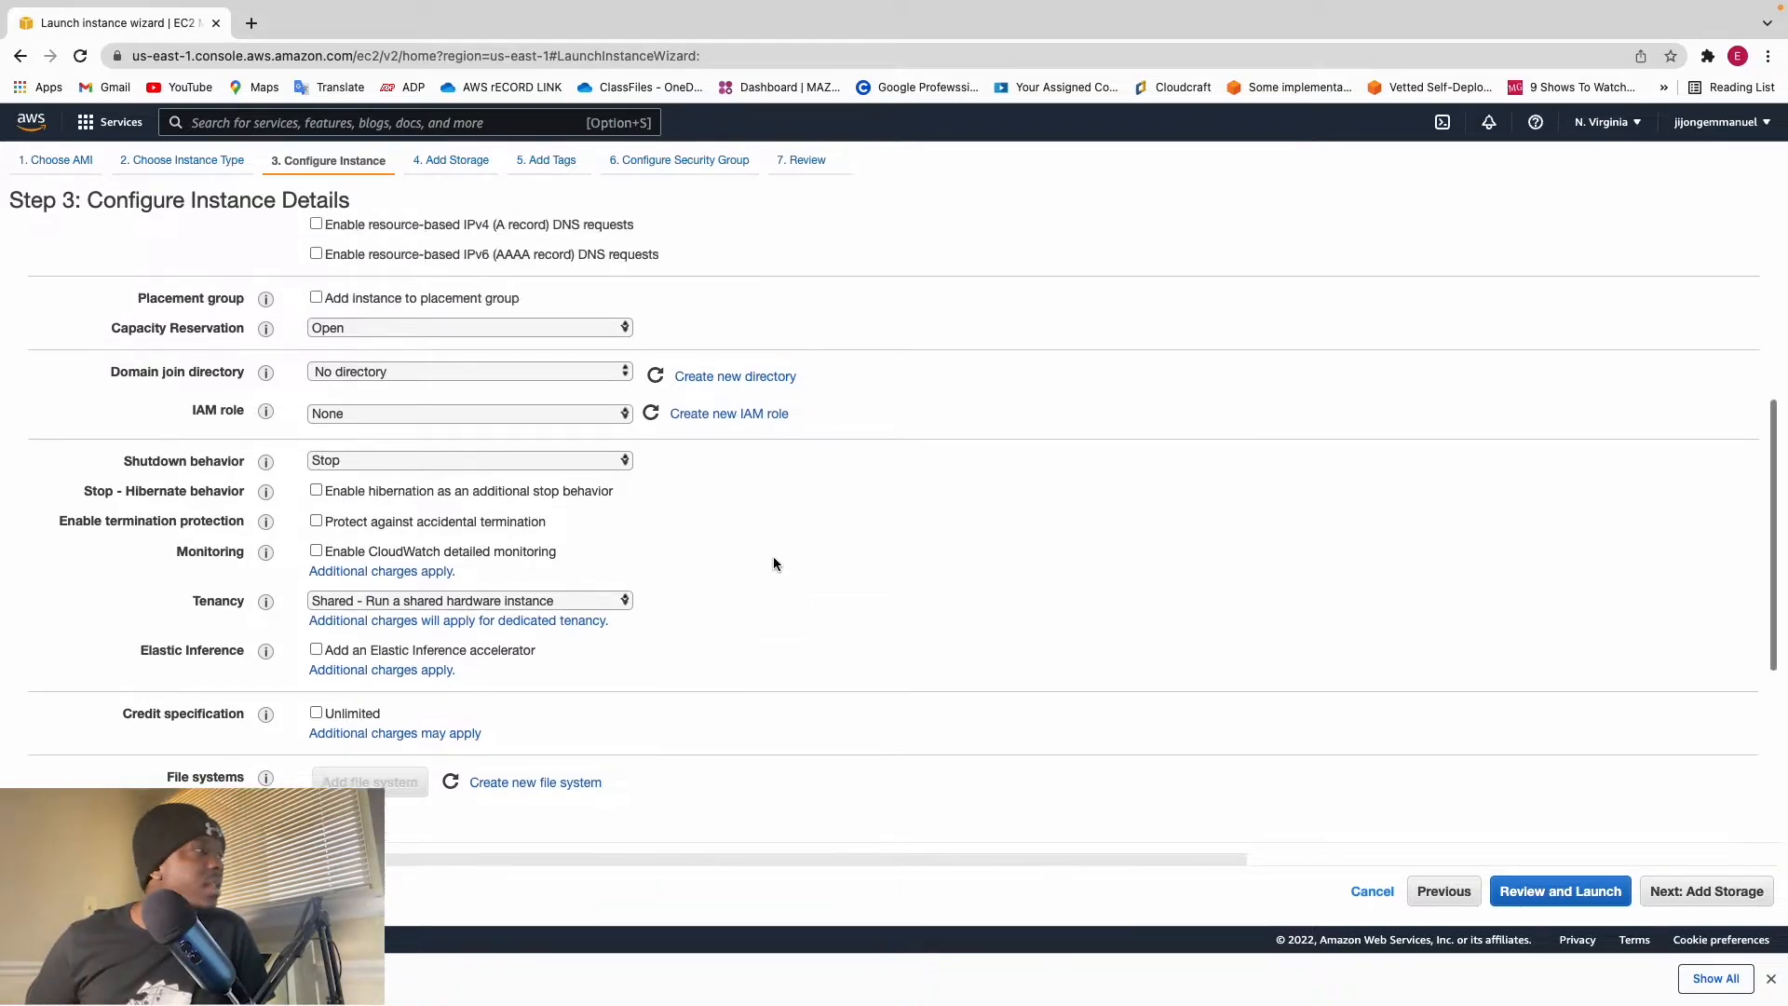
scroll(773, 563, "down", 2)
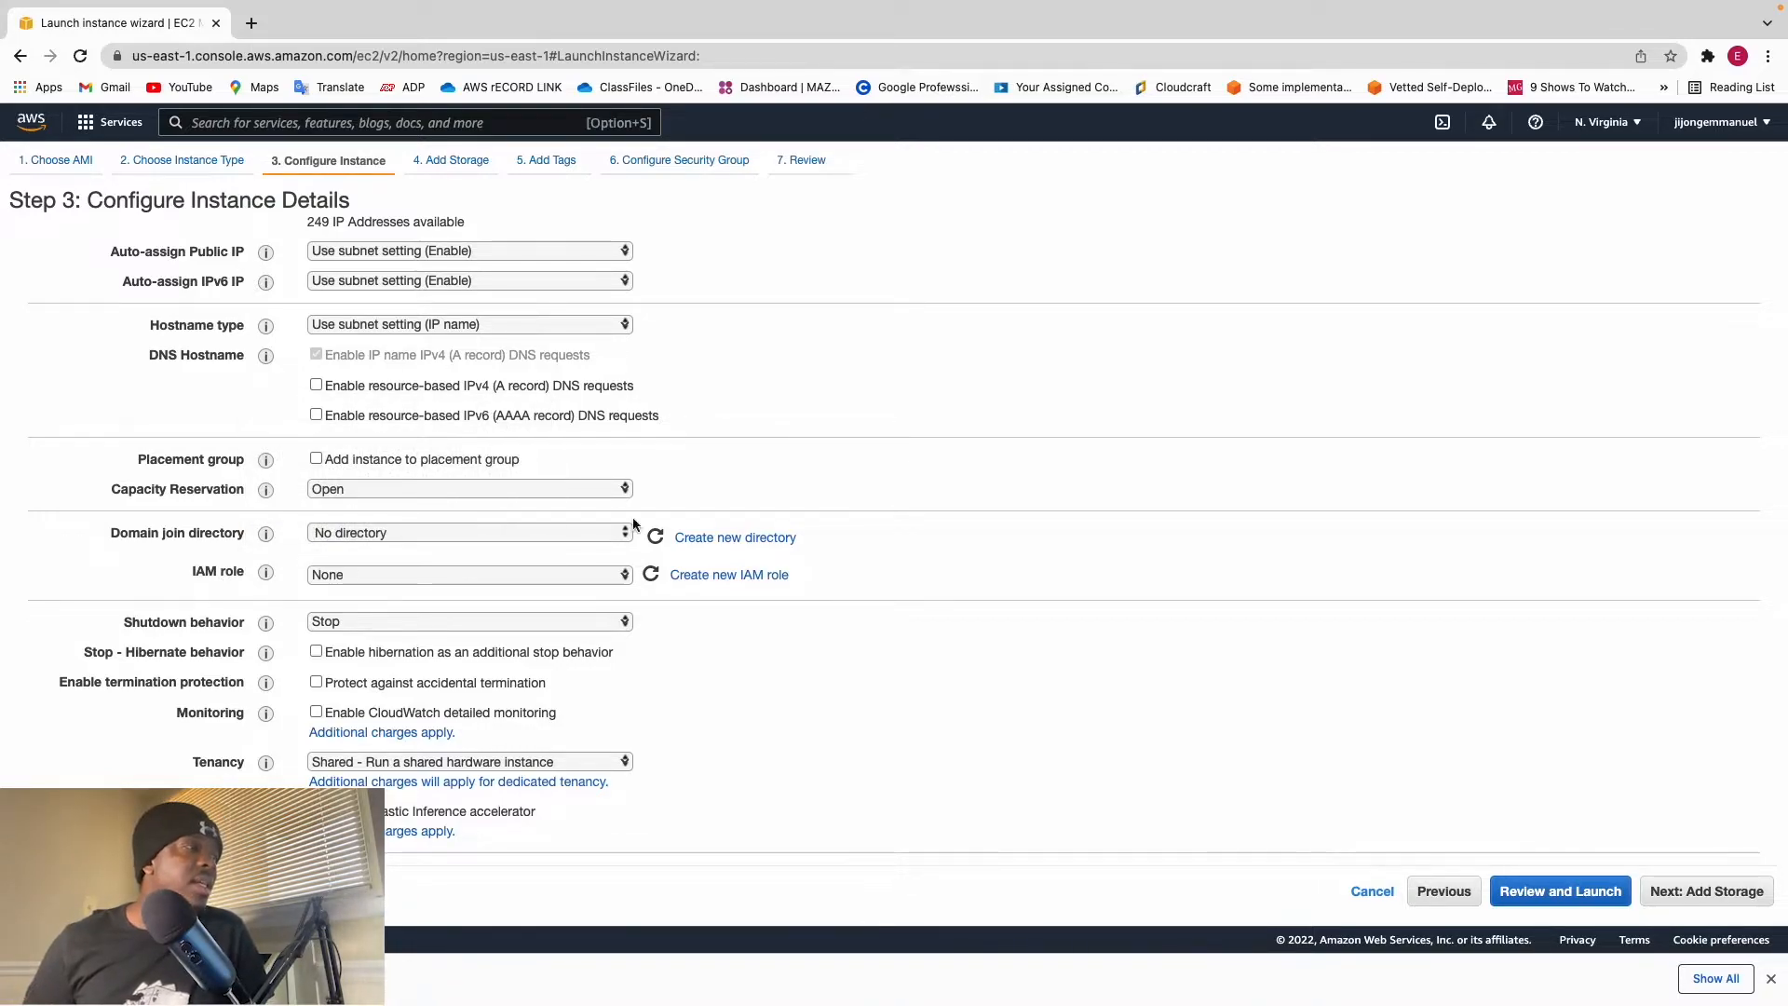
scroll(1135, 688, "down", 2)
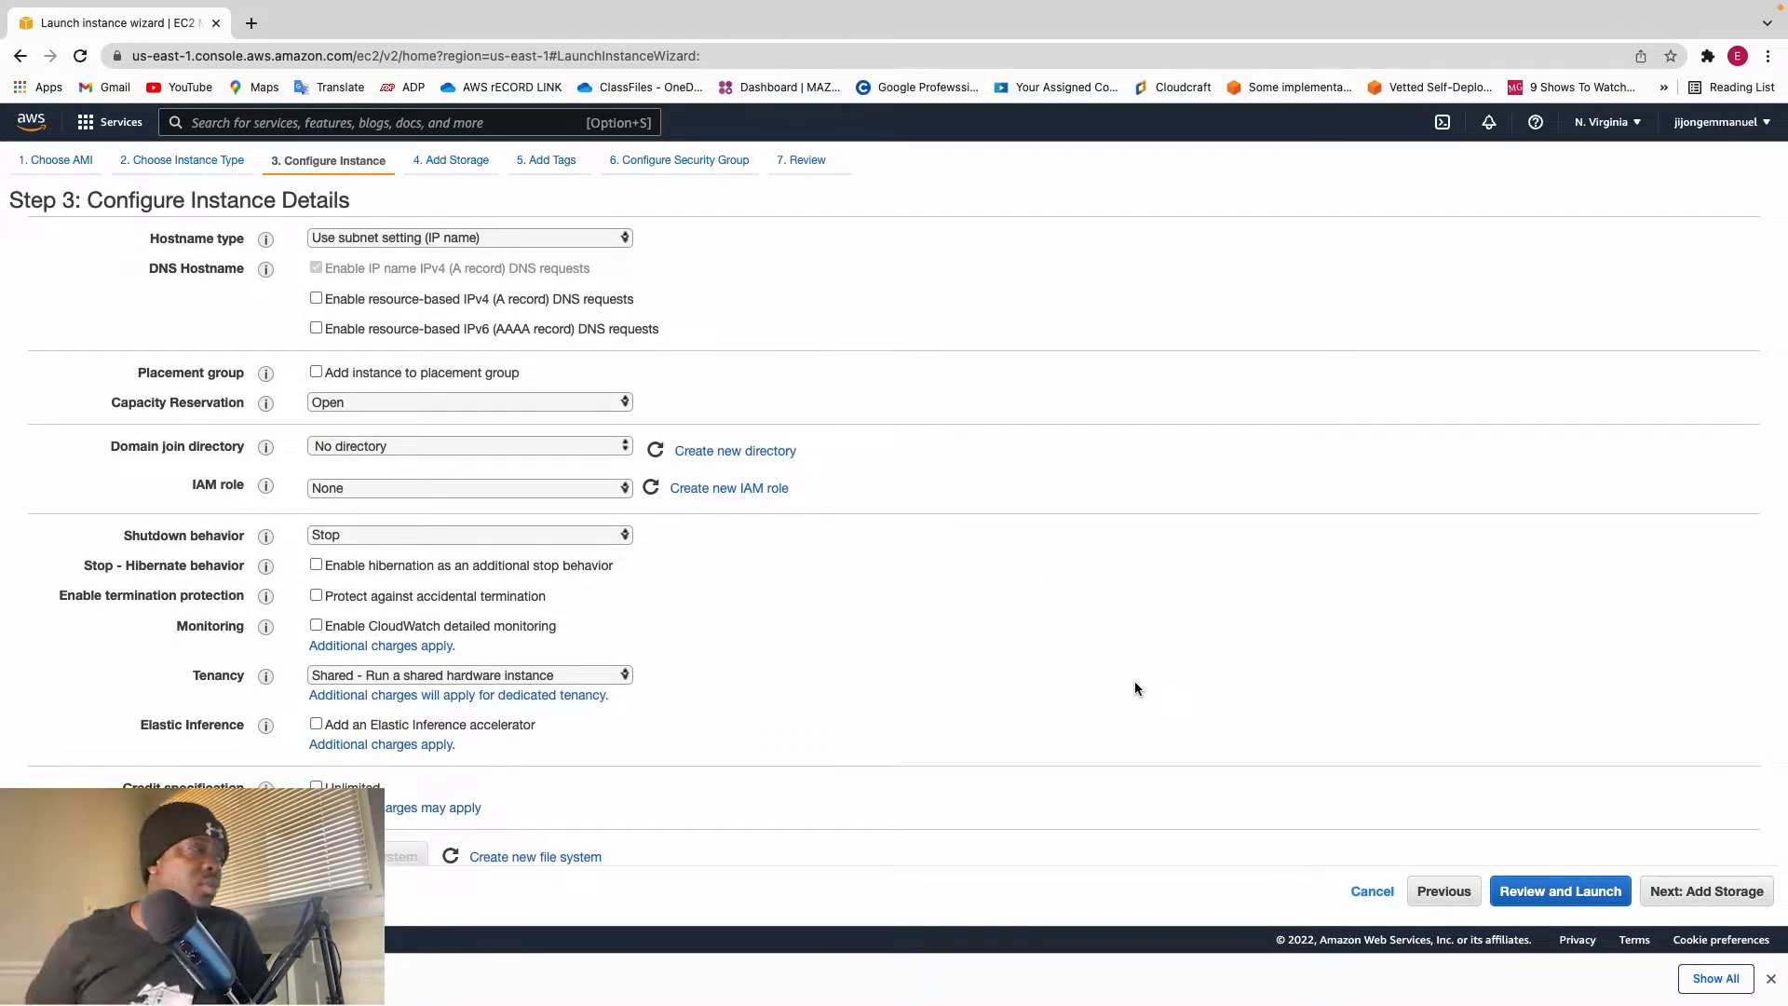
scroll(1135, 688, "down", 10)
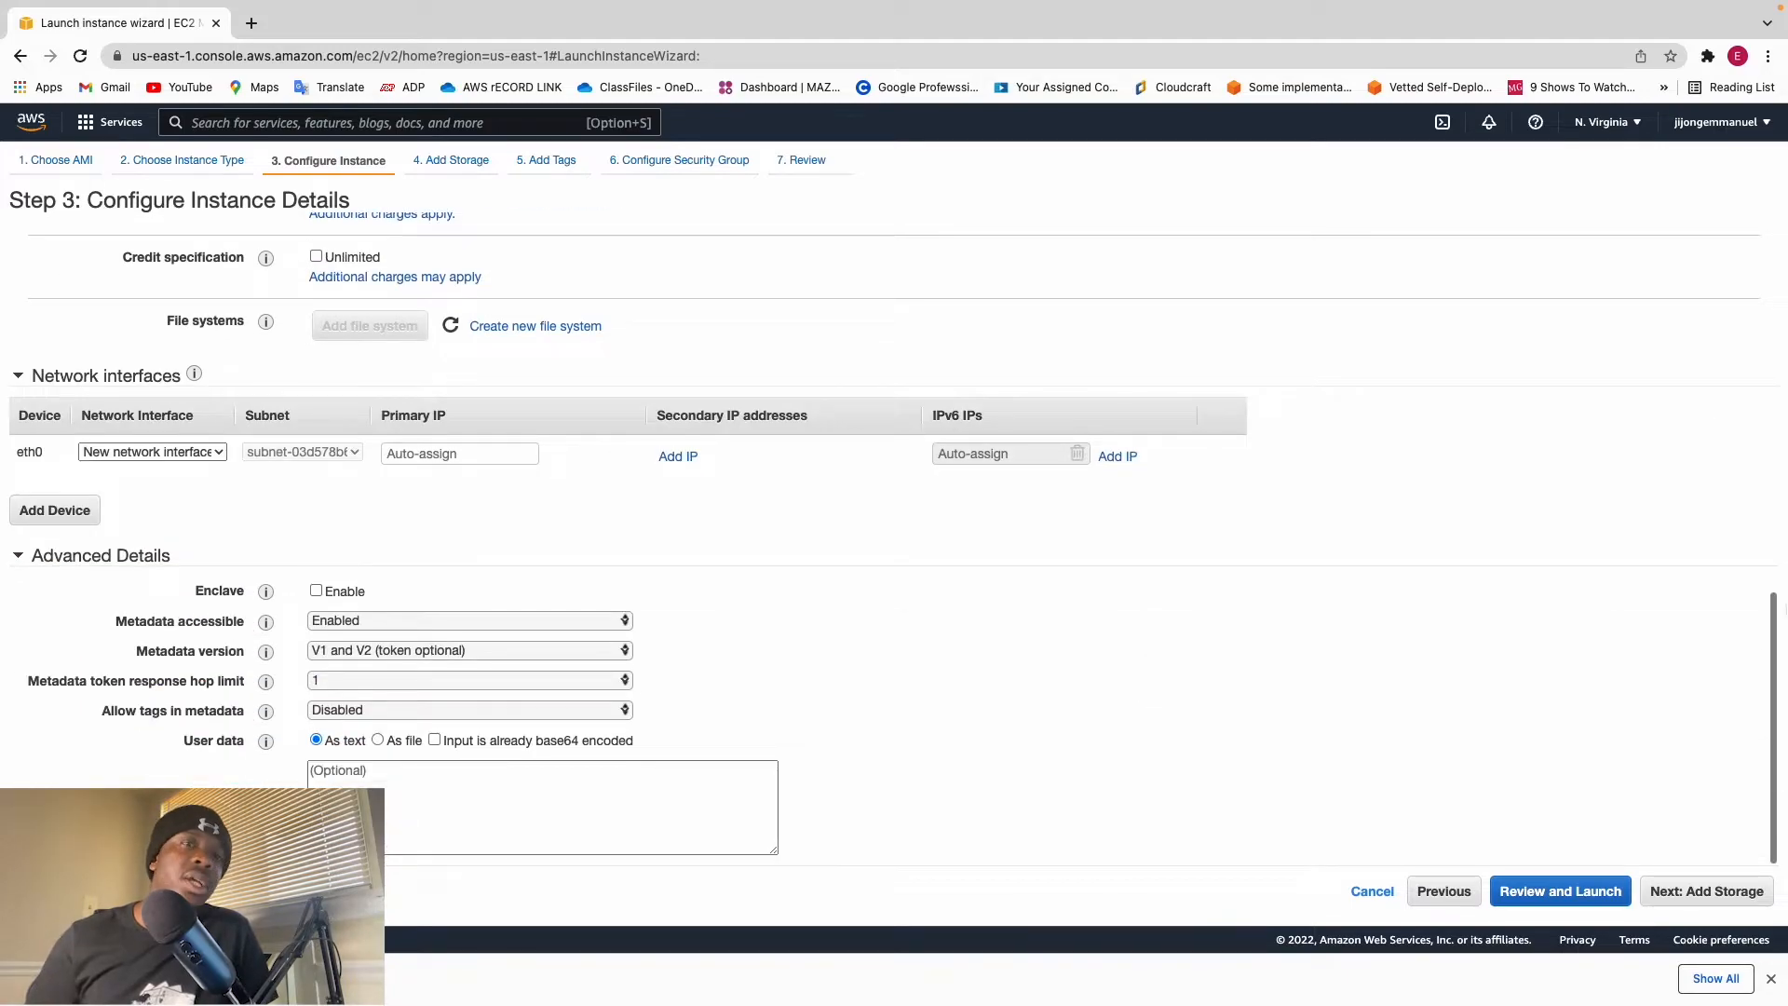
Step: Accept the instance details and the default 8 GiB General Purpose SSD (gp2) root volume, continuing to the tags stage
left_click(1686, 890)
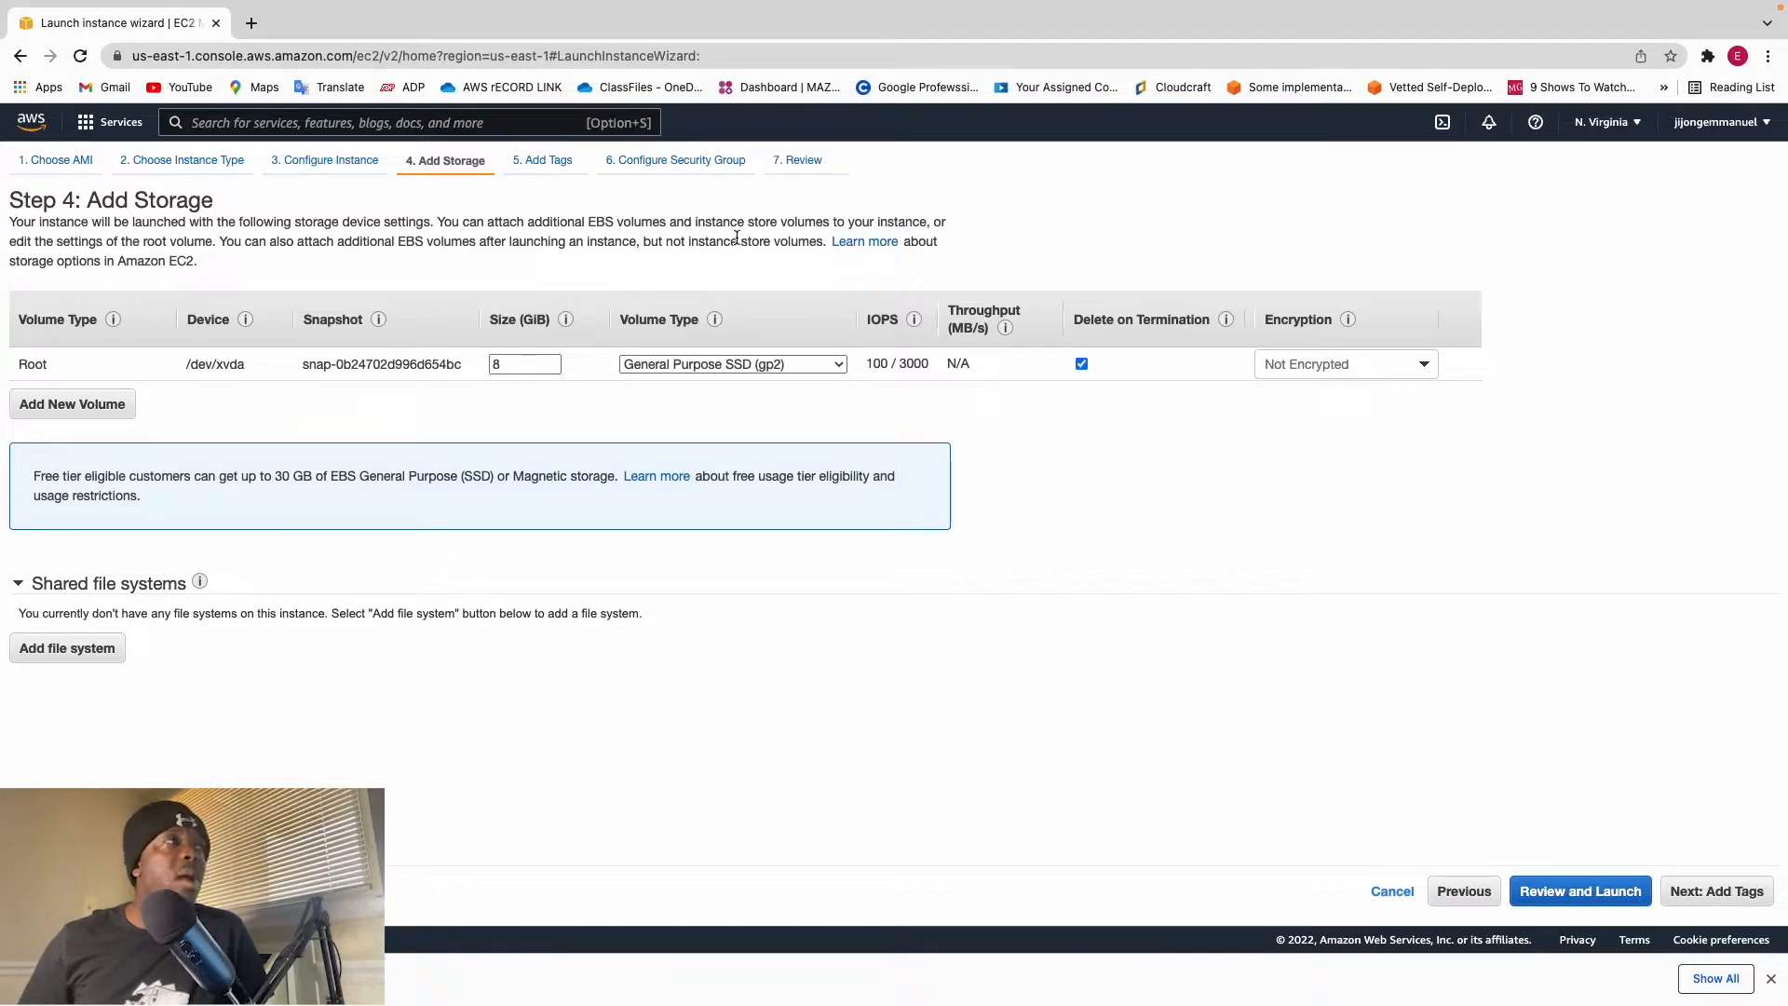
left_click_drag(777, 221, 694, 221)
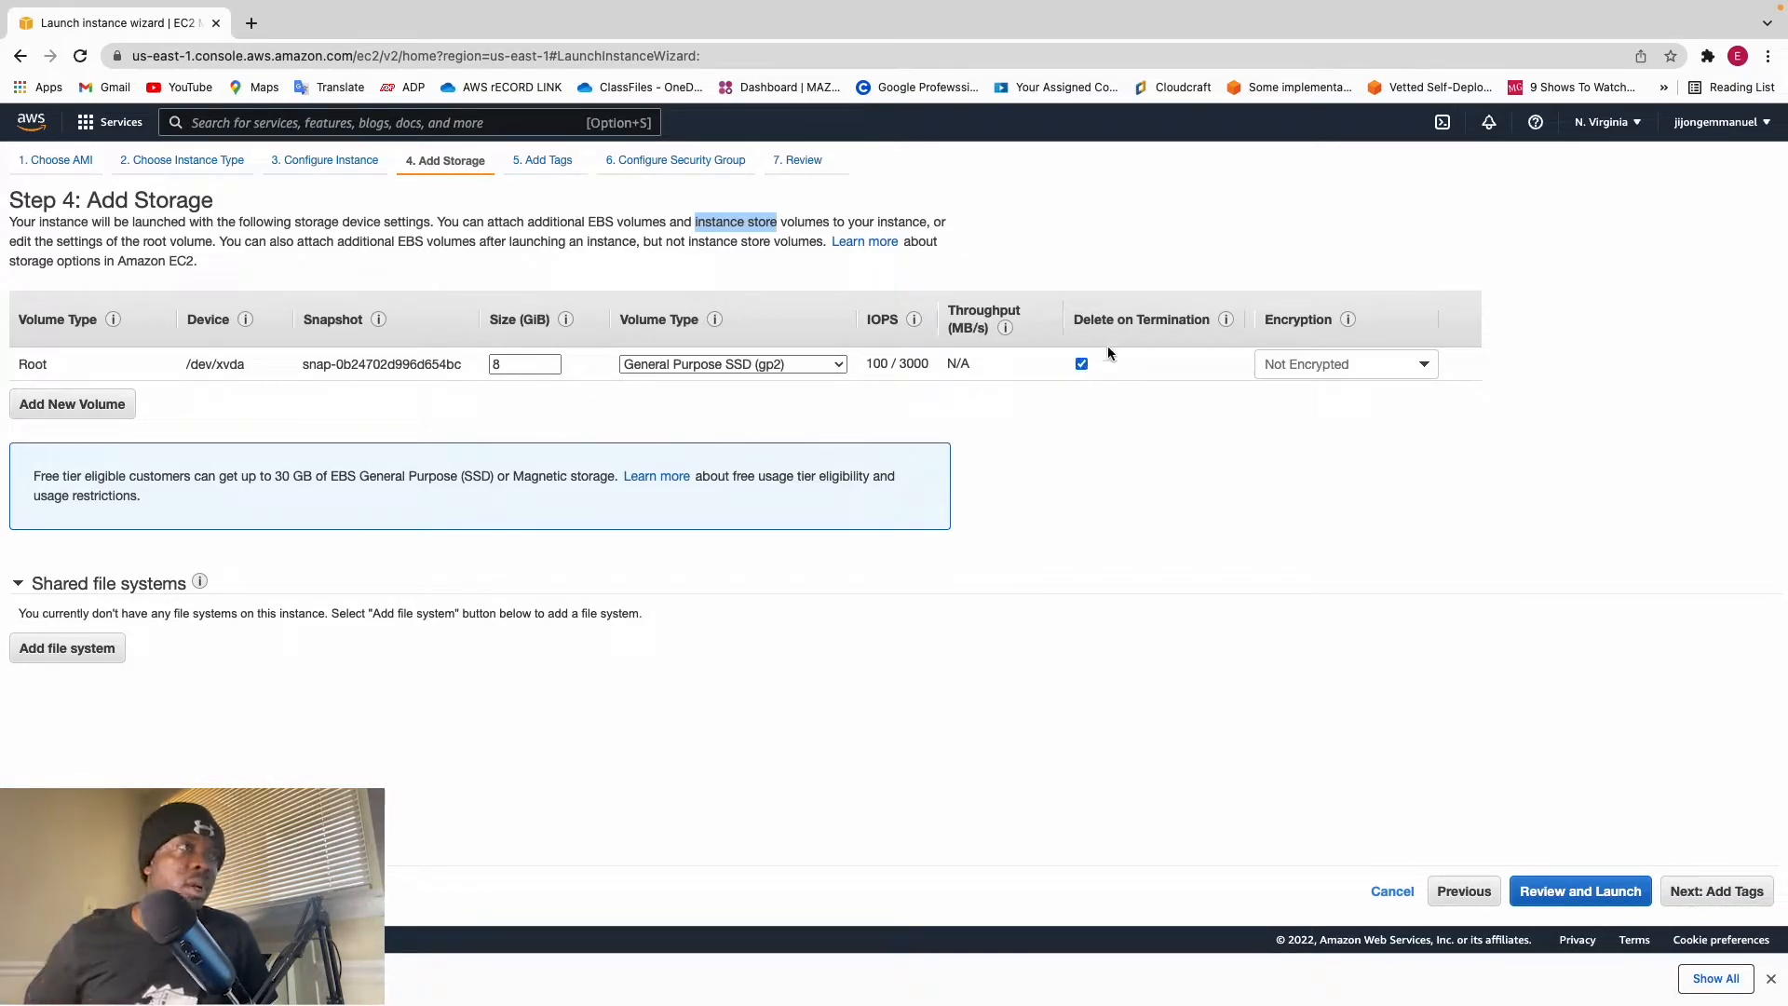
left_click(1718, 891)
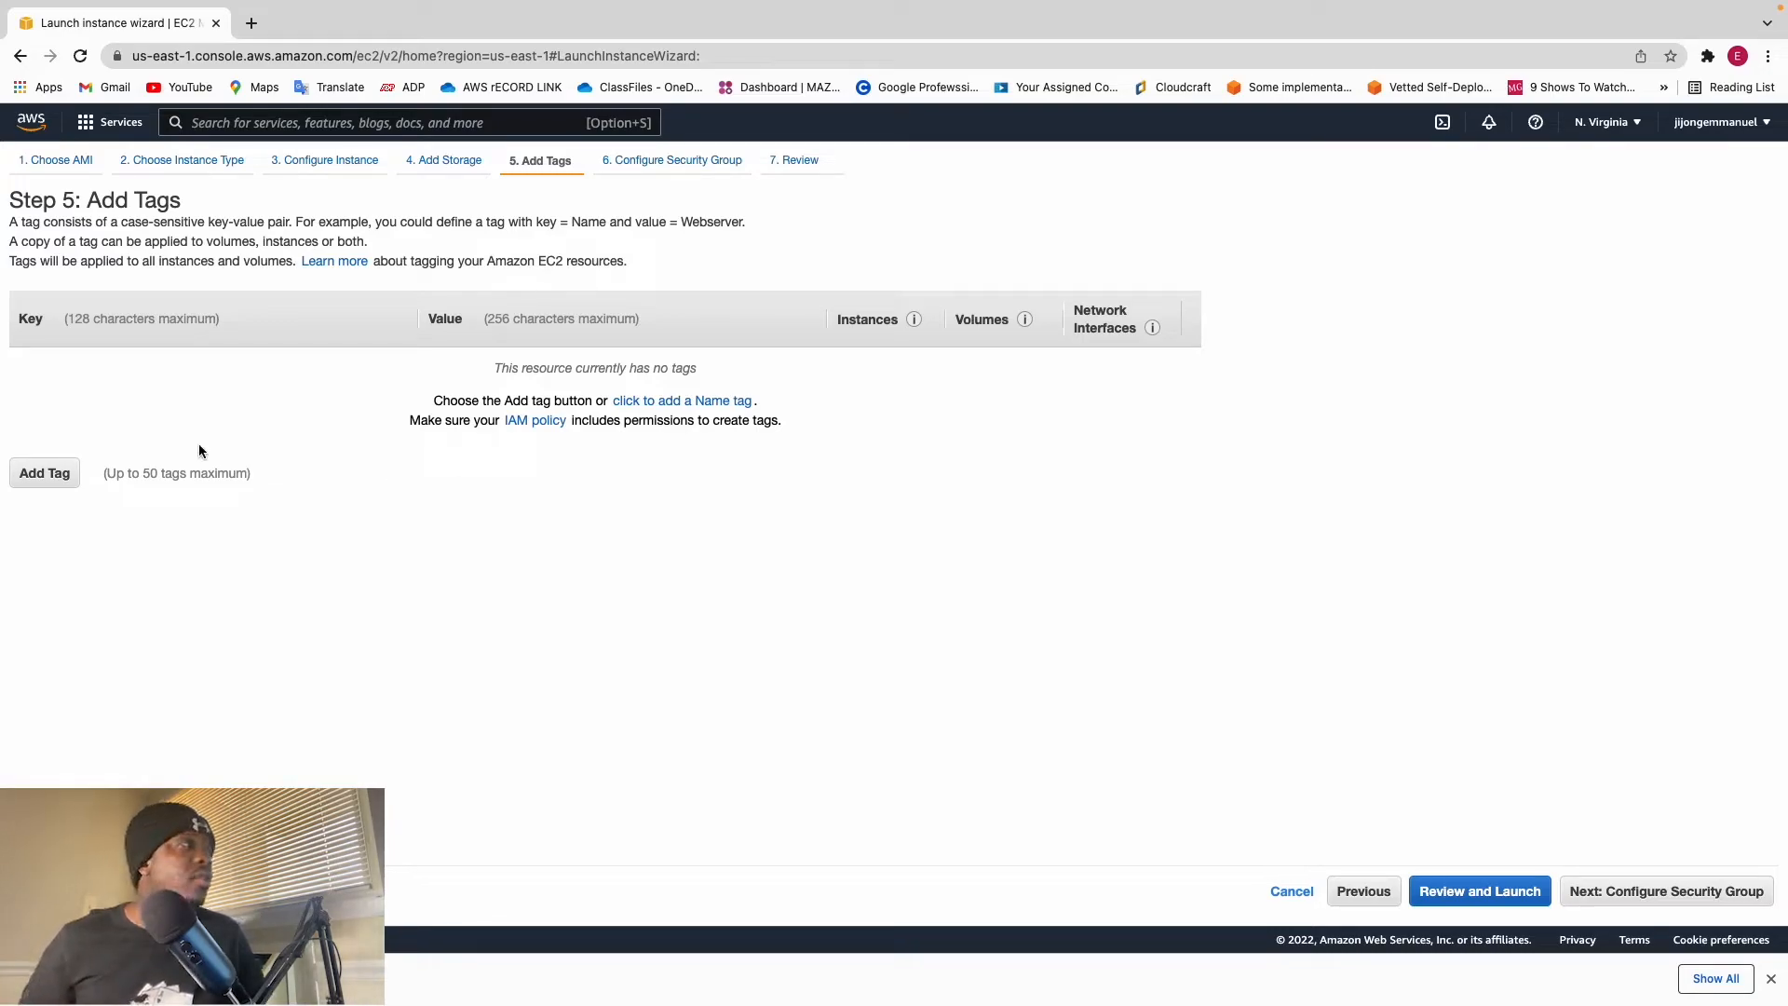
Step: Add a tag with key Name and value Youtube-server, and continue to the security group configuration
left_click(58, 475)
type("Name")
left_click(461, 371)
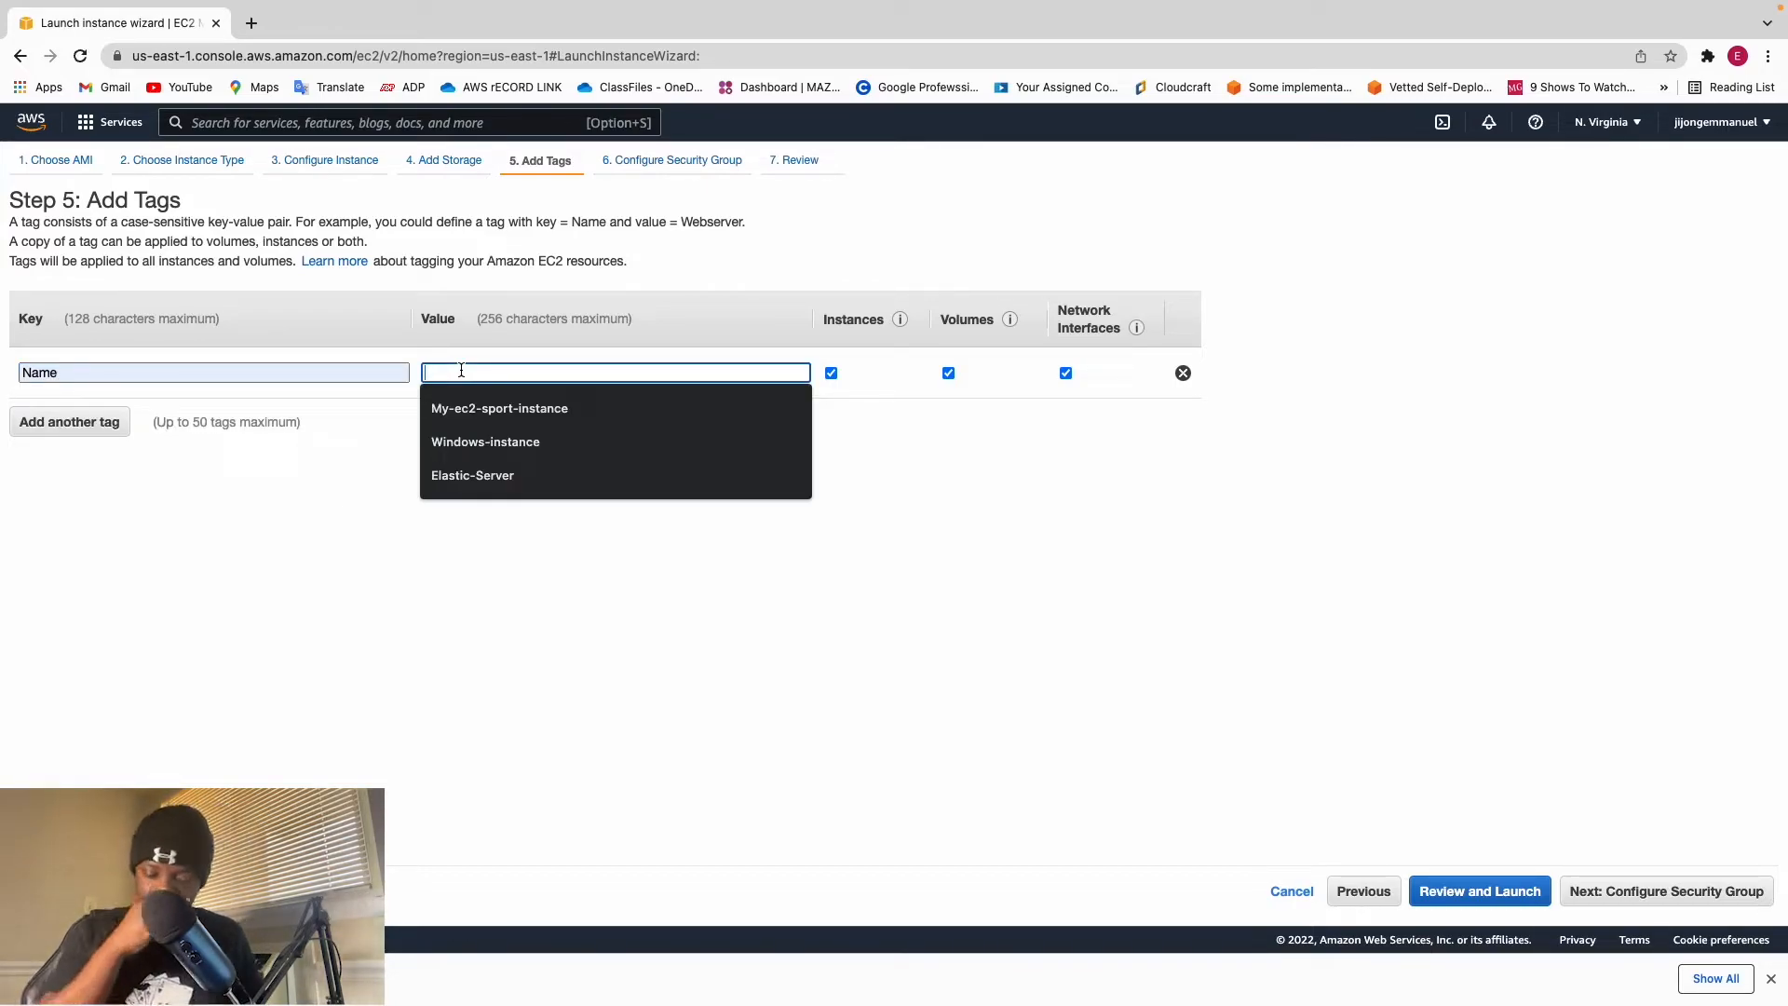
type("You")
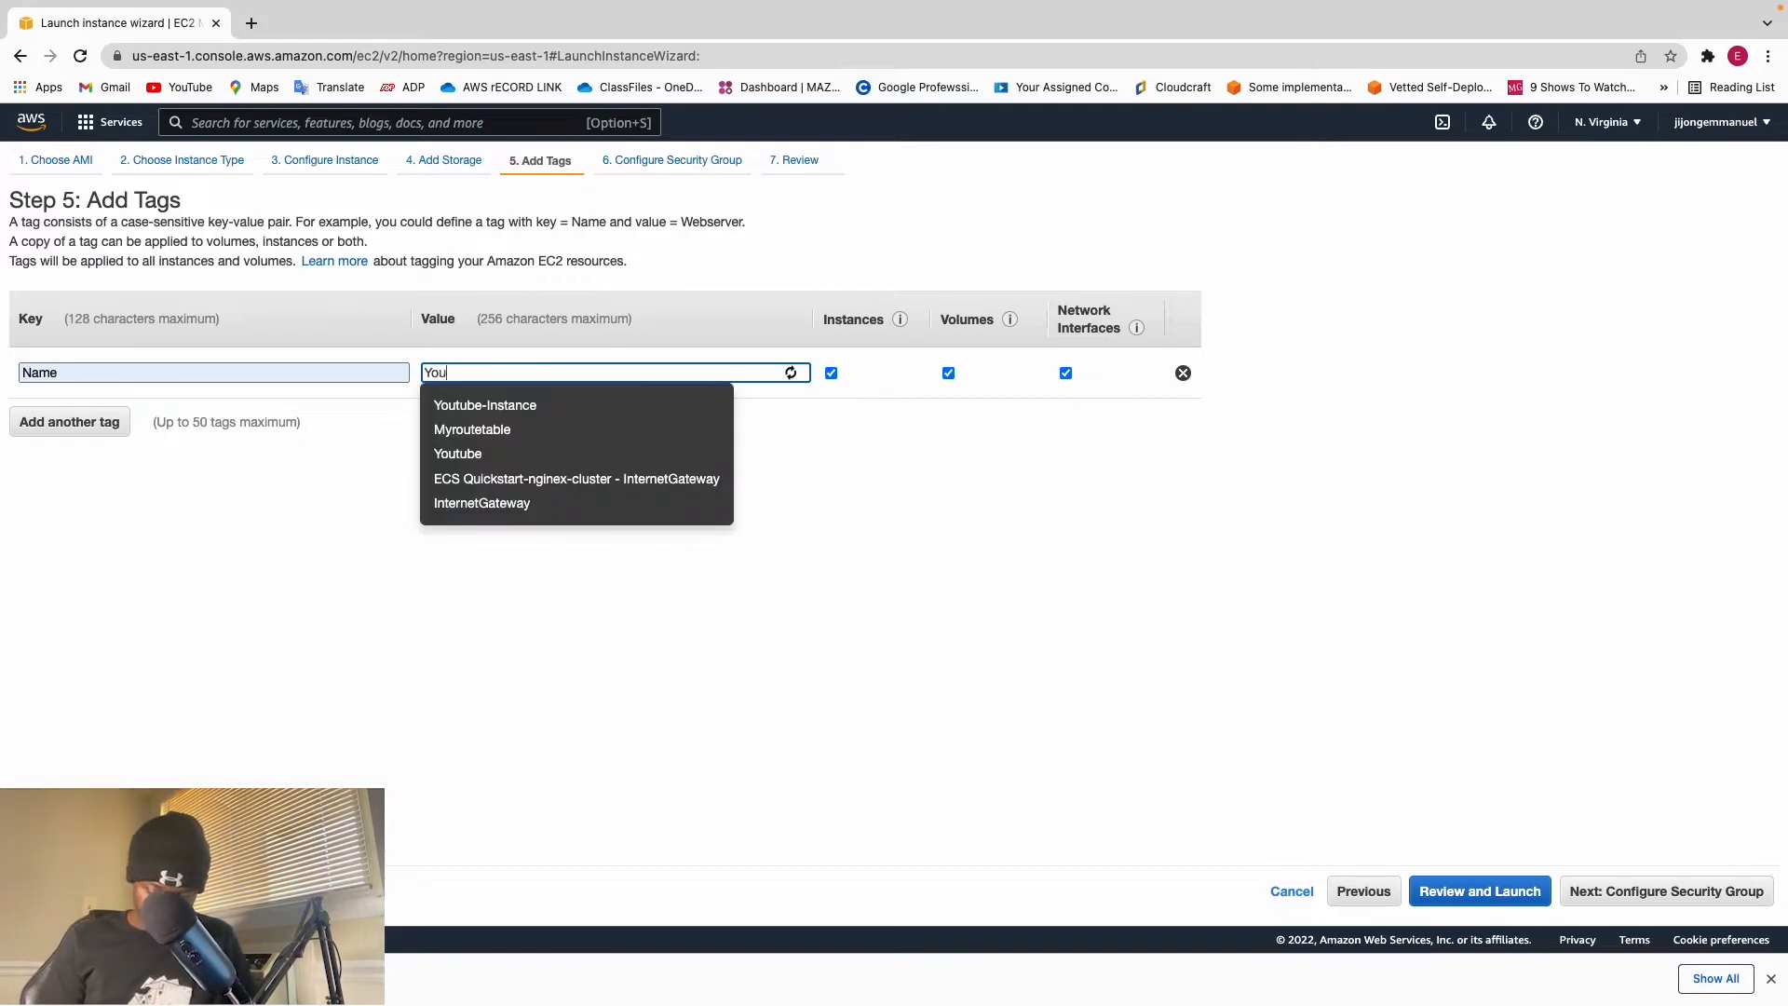
type("tube")
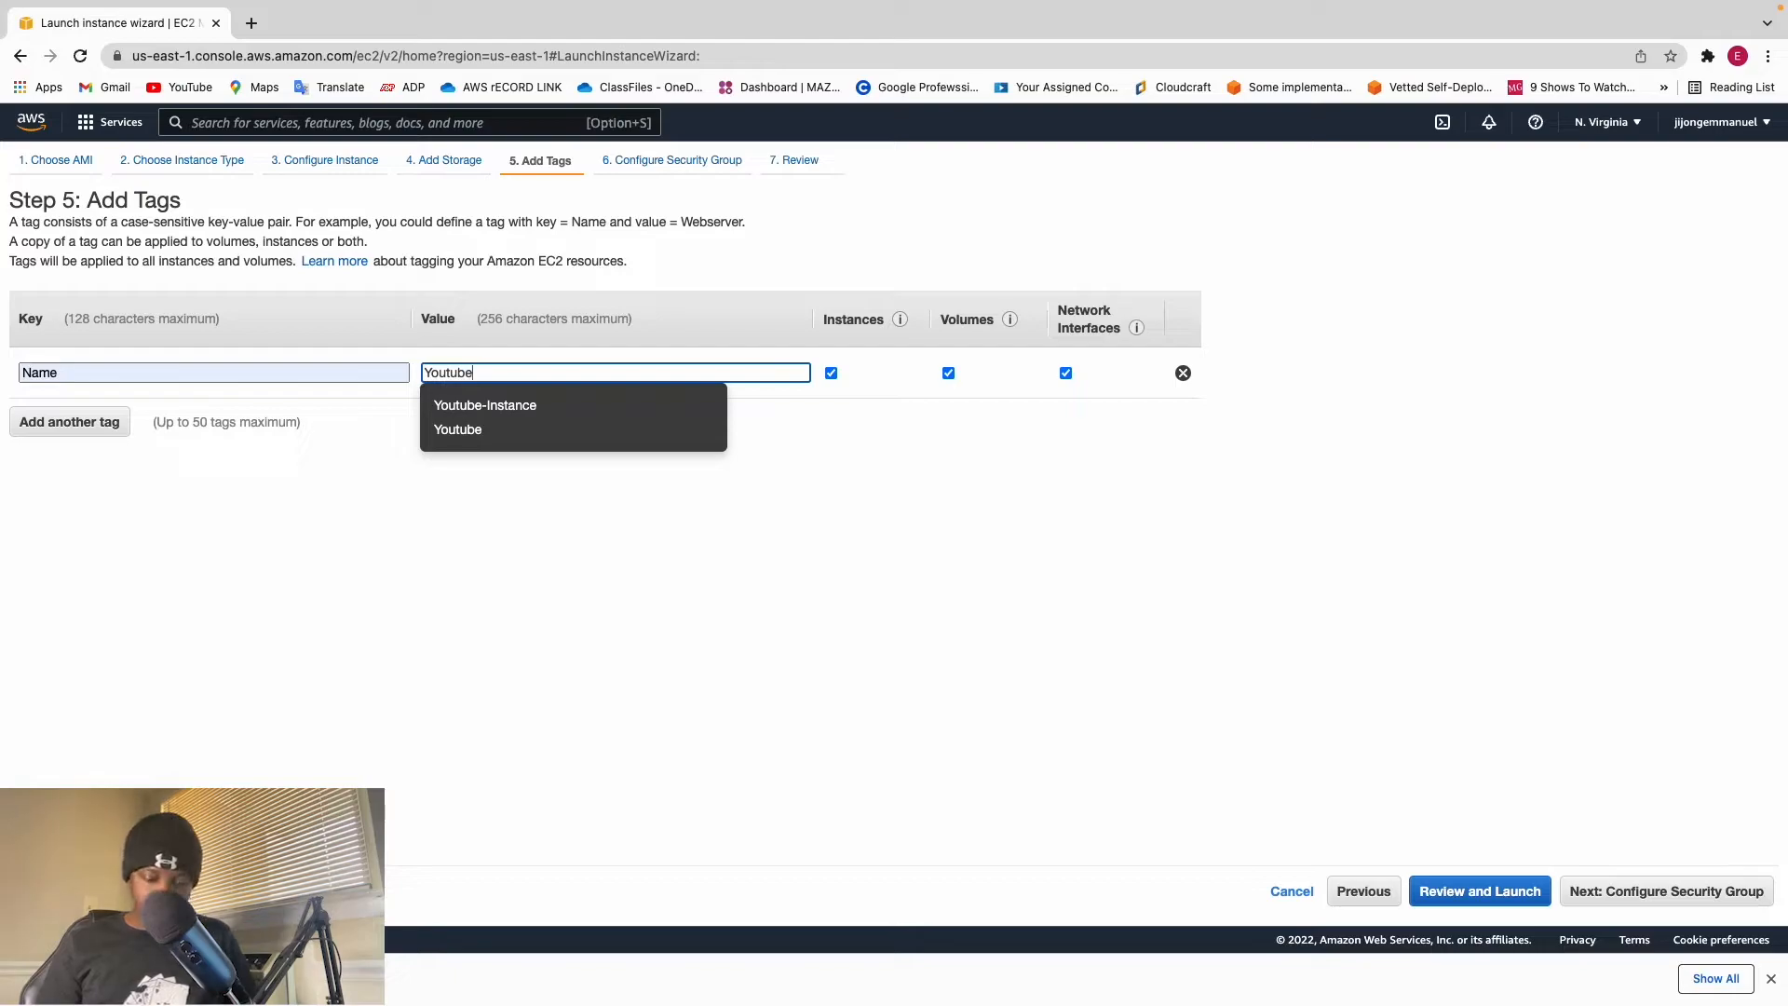
type("-server")
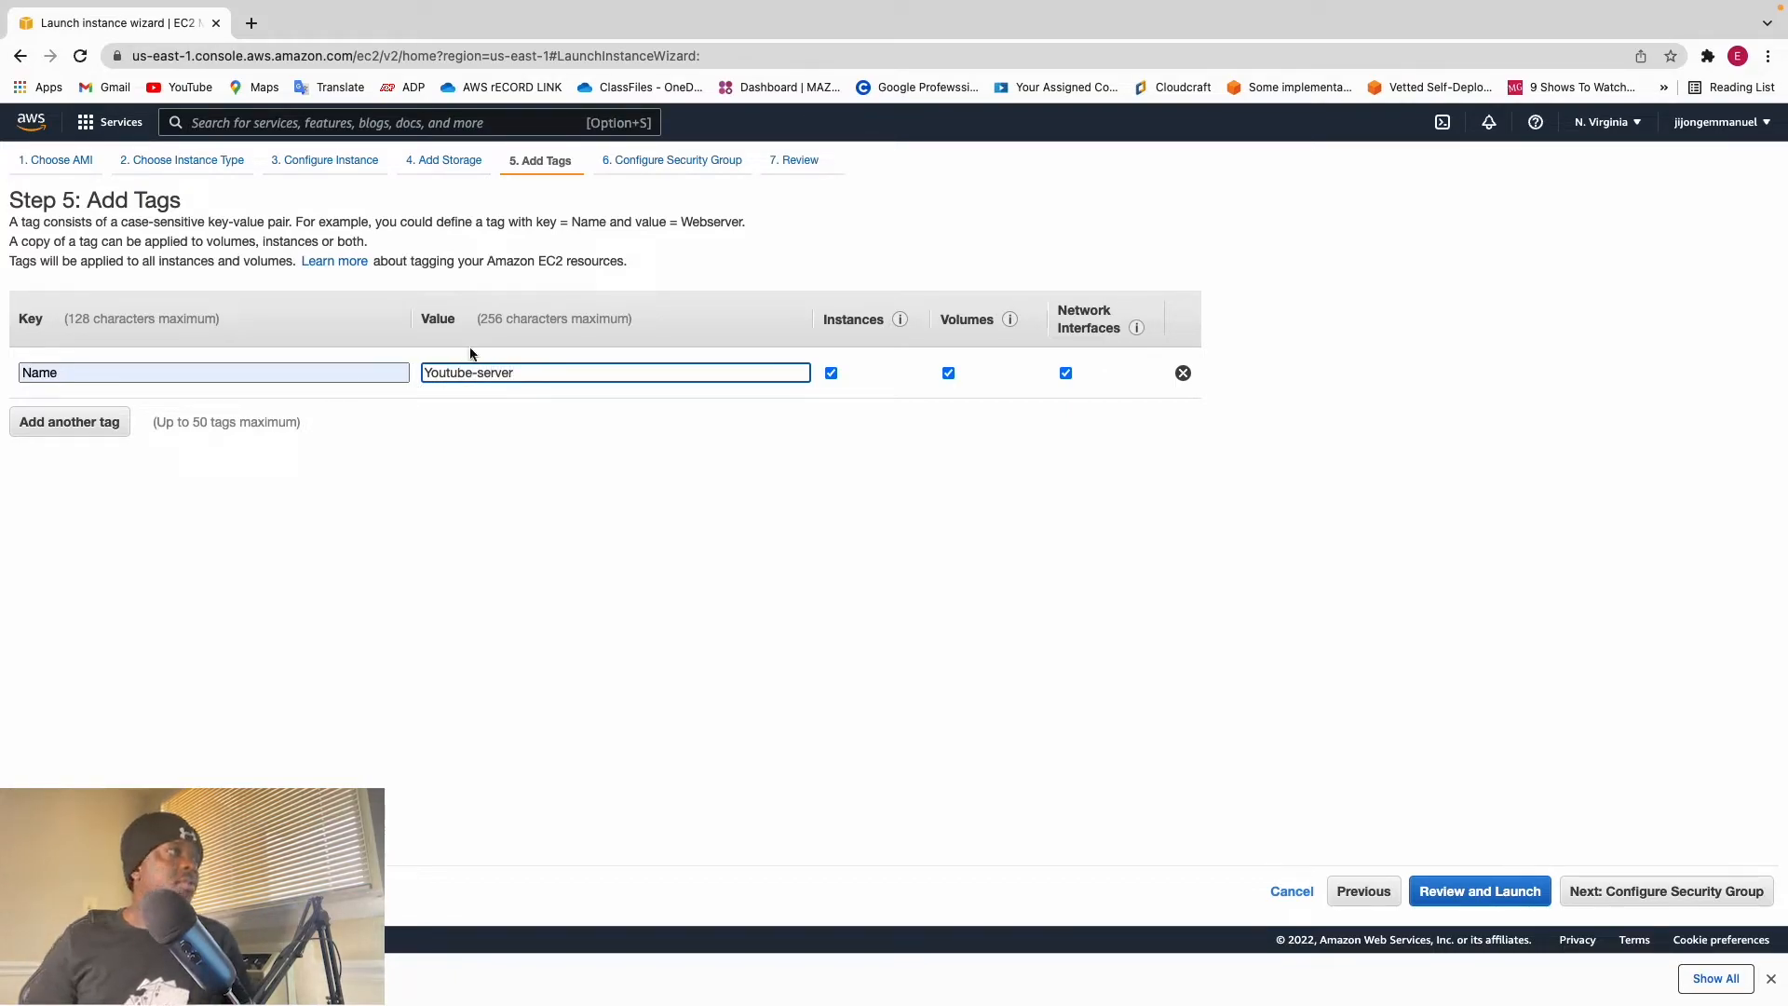
left_click(1658, 894)
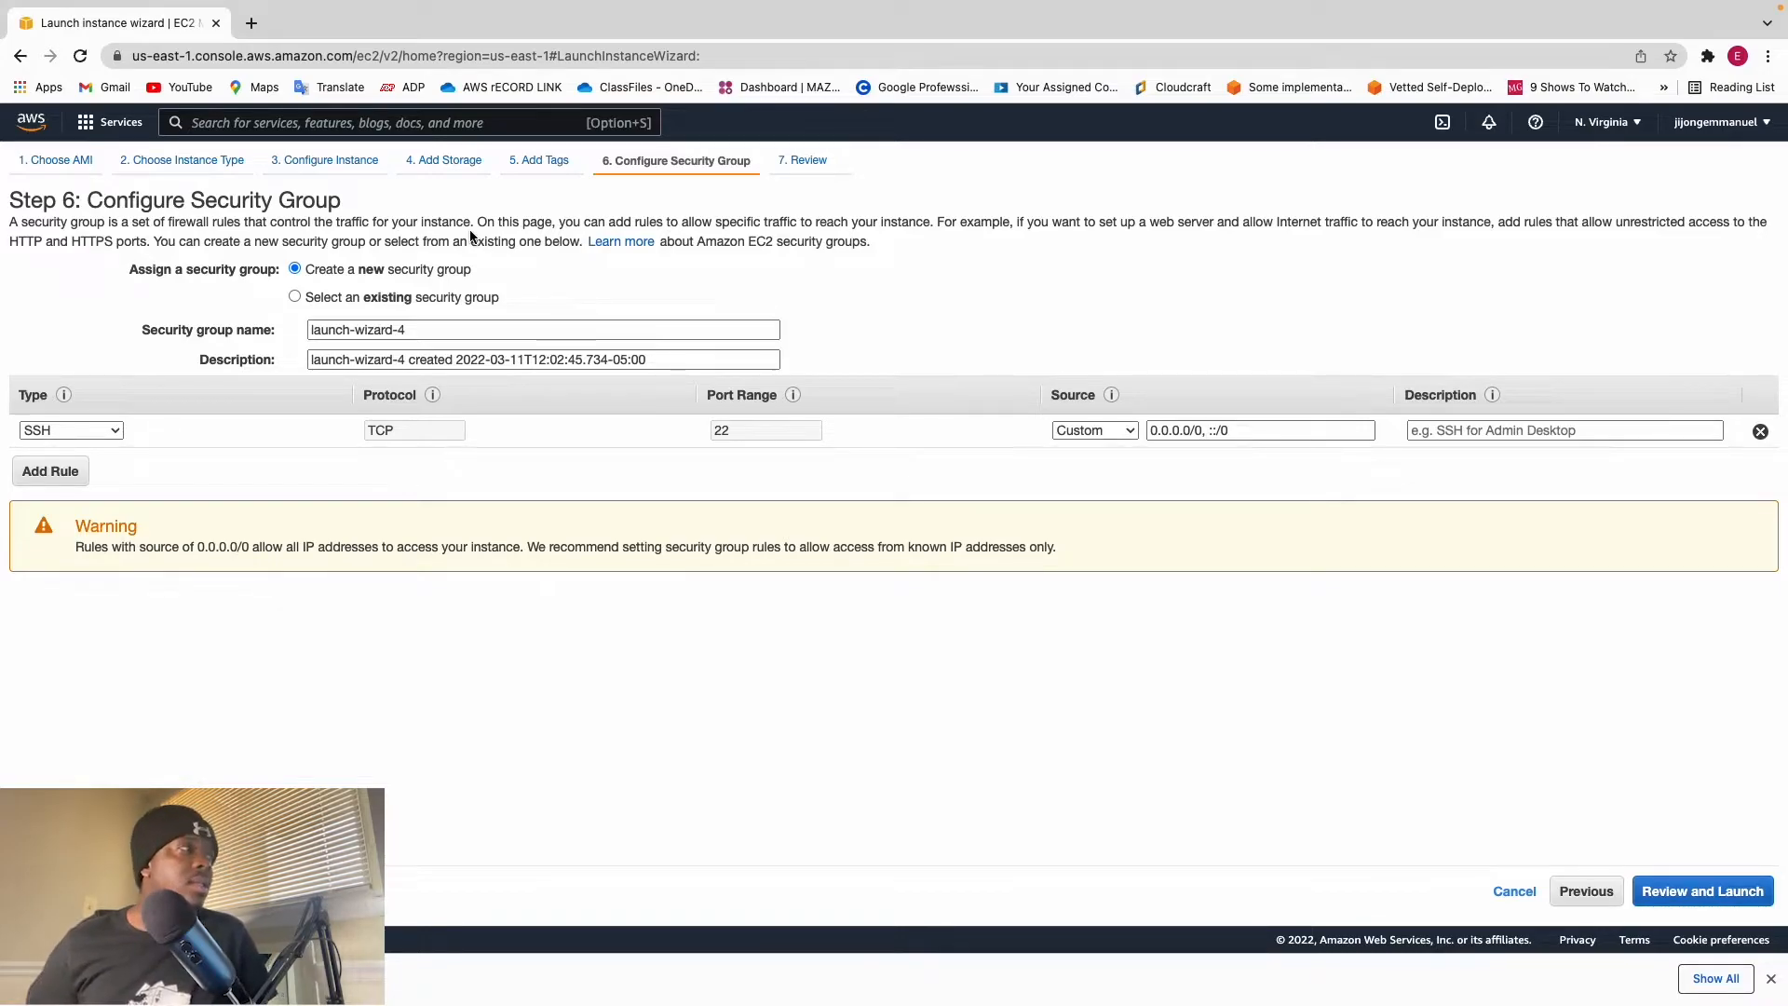
Step: Choose a new security group, name it Youtube-SG- followed by the owner's first name, and select its description text
left_click(295, 296)
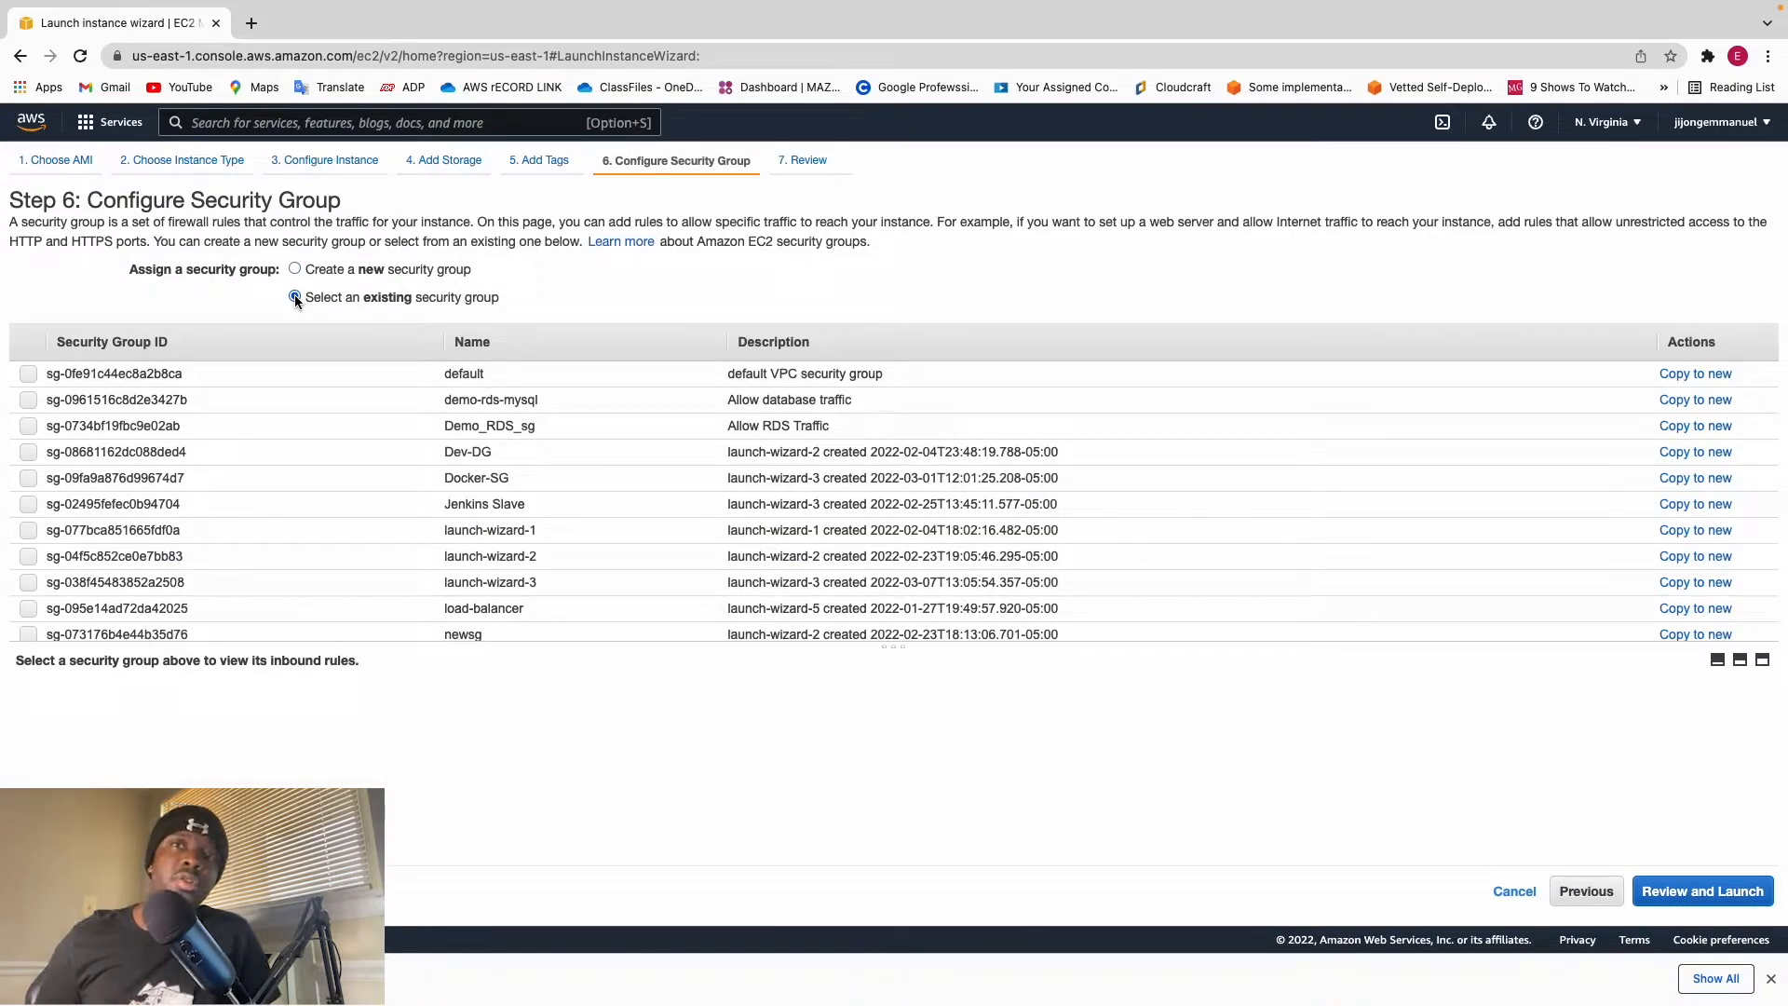
left_click(295, 269)
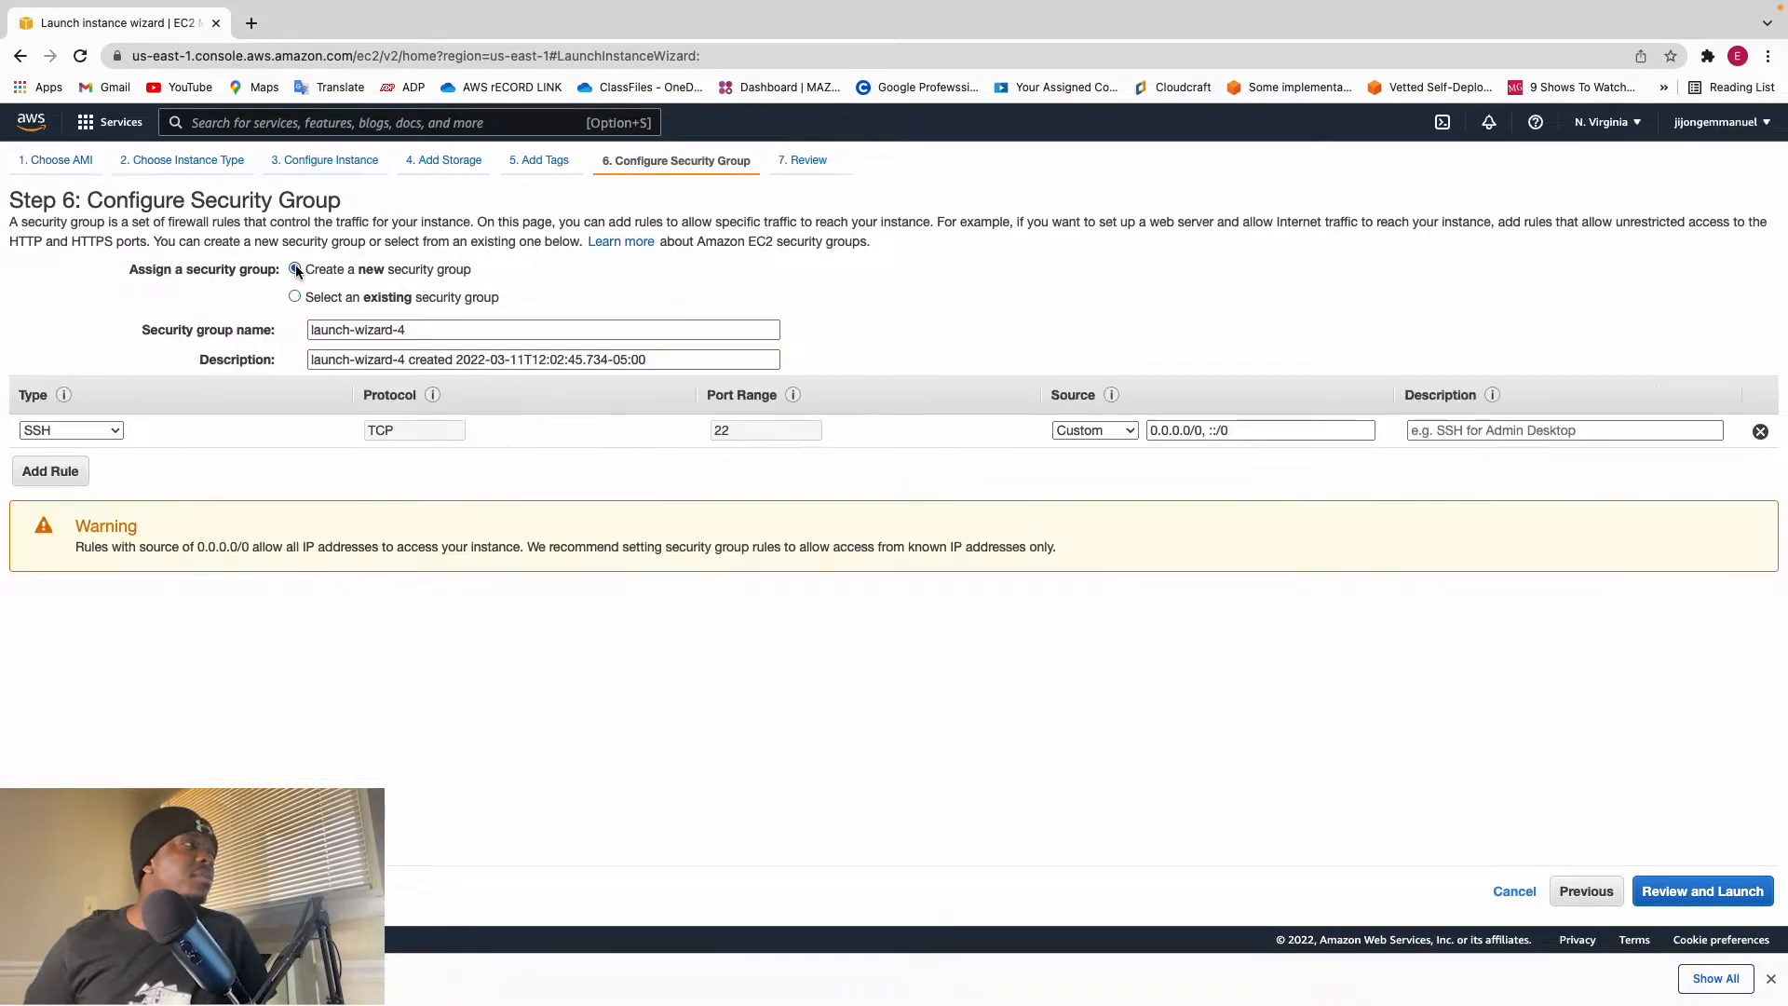
left_click_drag(420, 331, 294, 326)
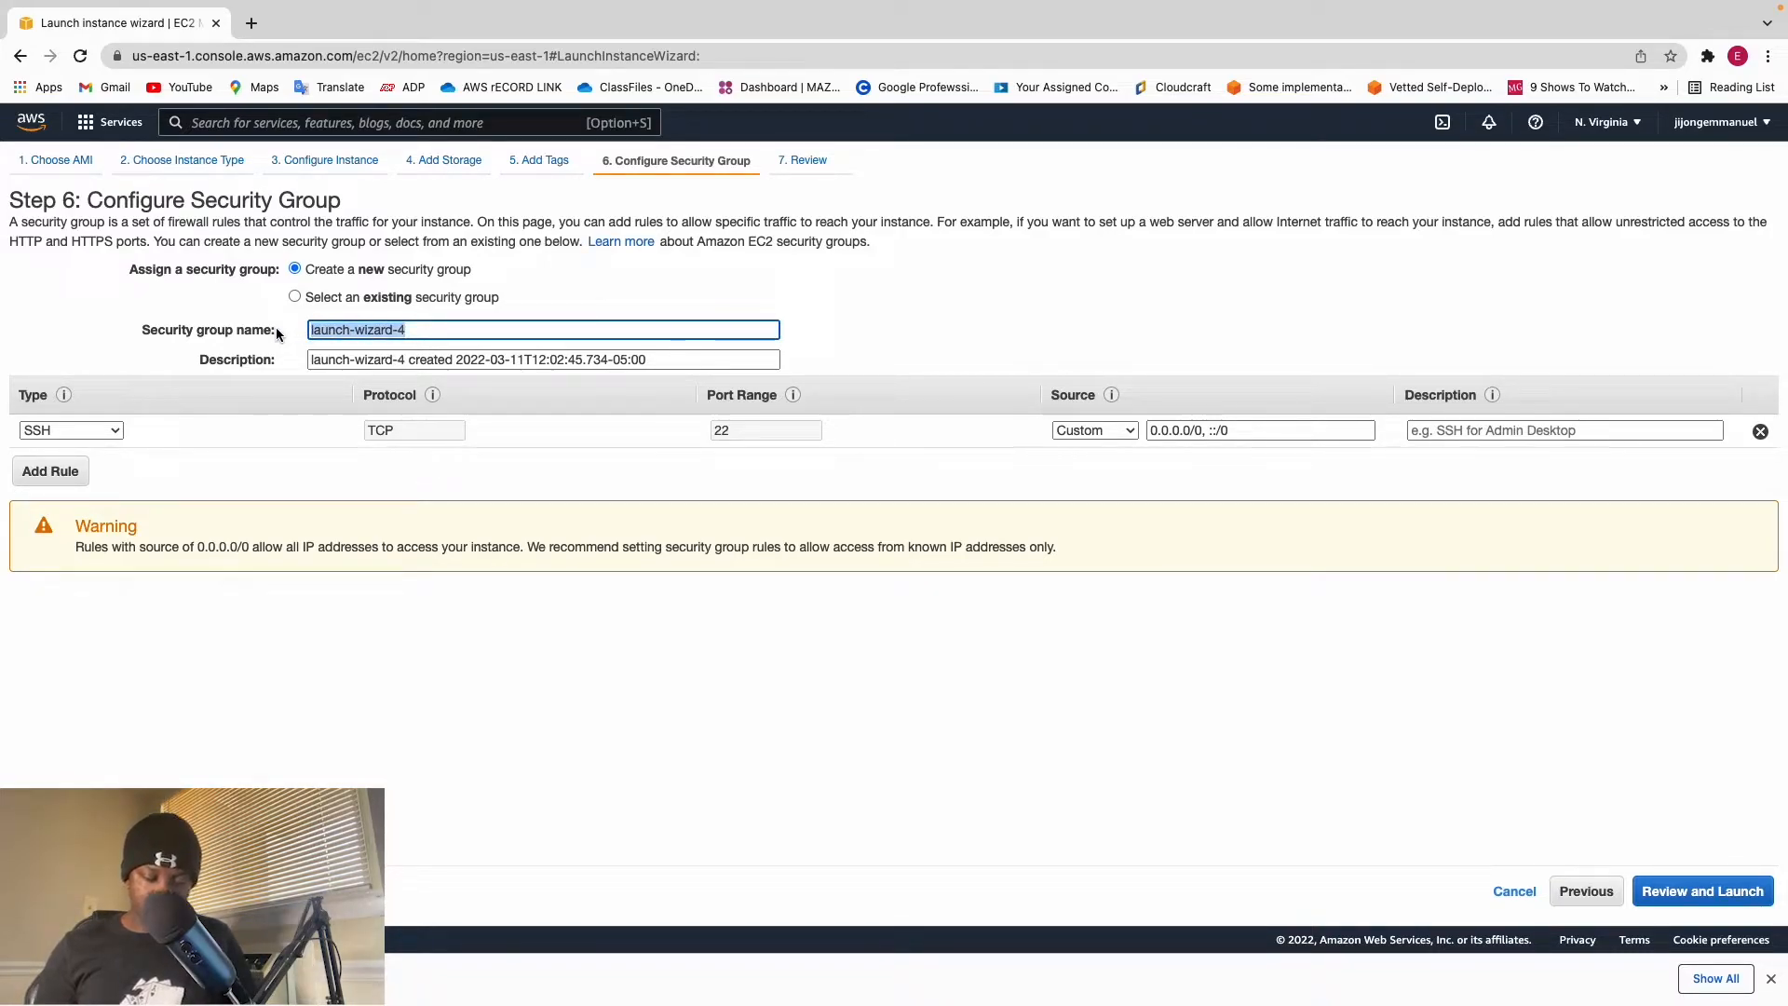
type("Youtube-SG")
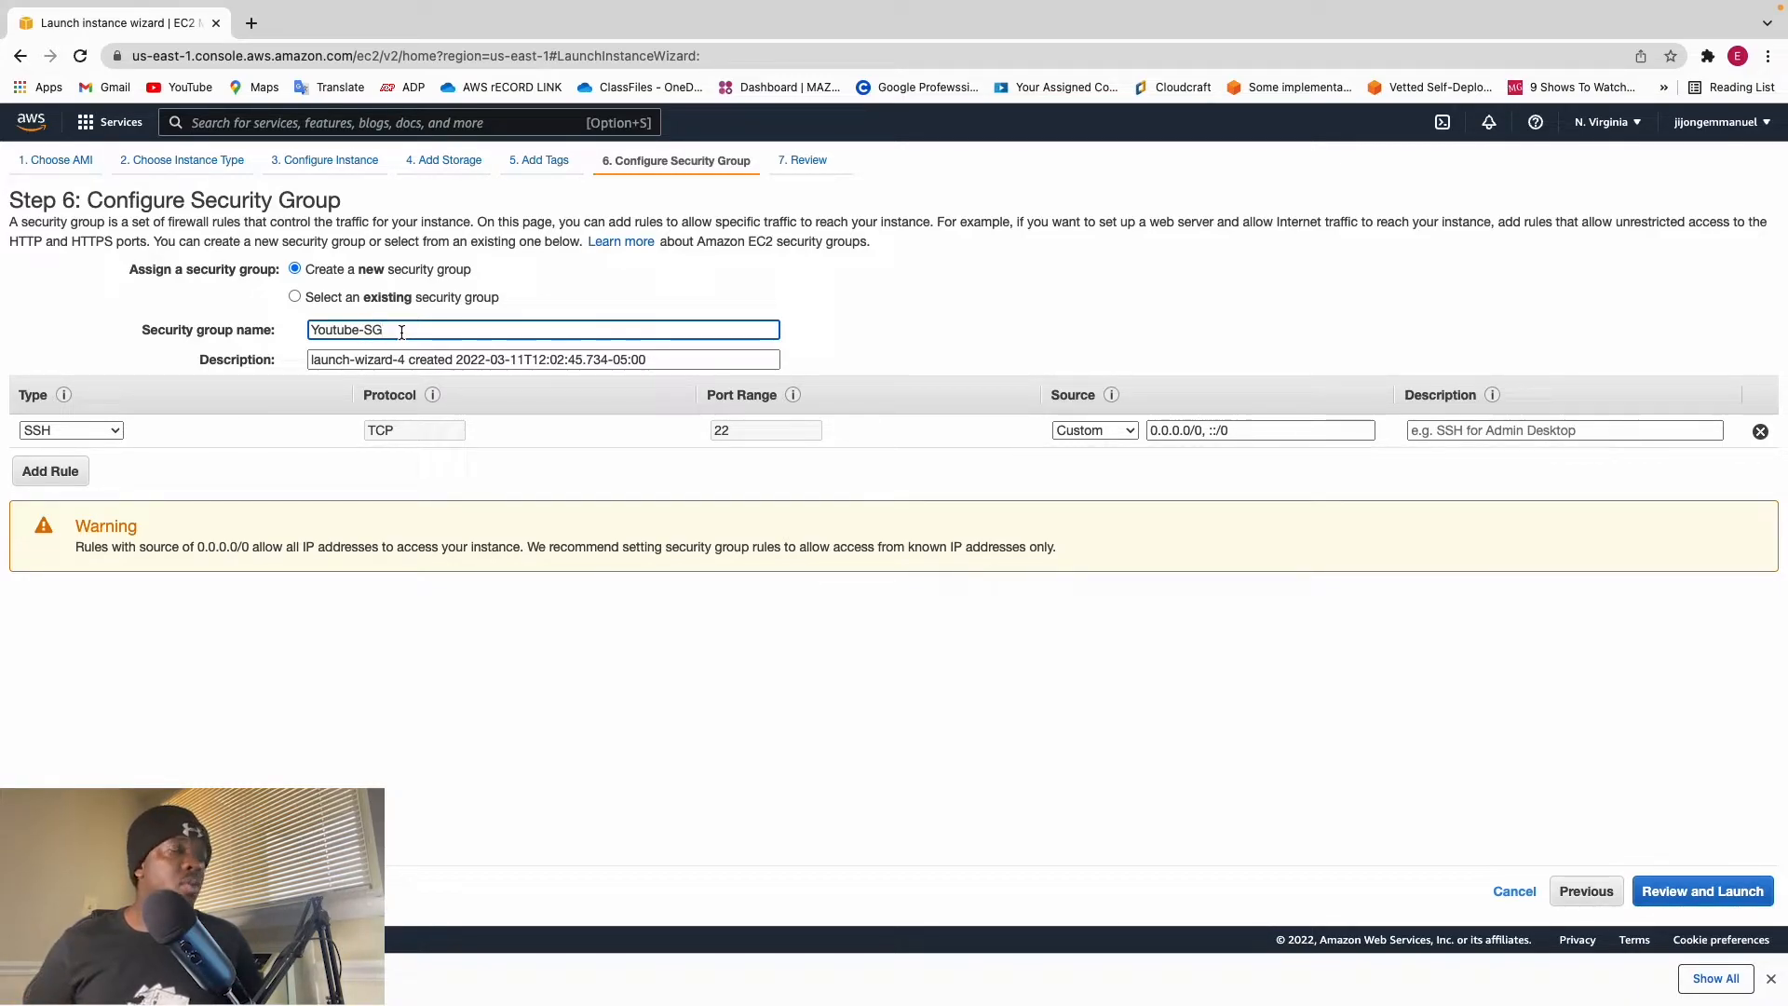
type("-Emmanuel")
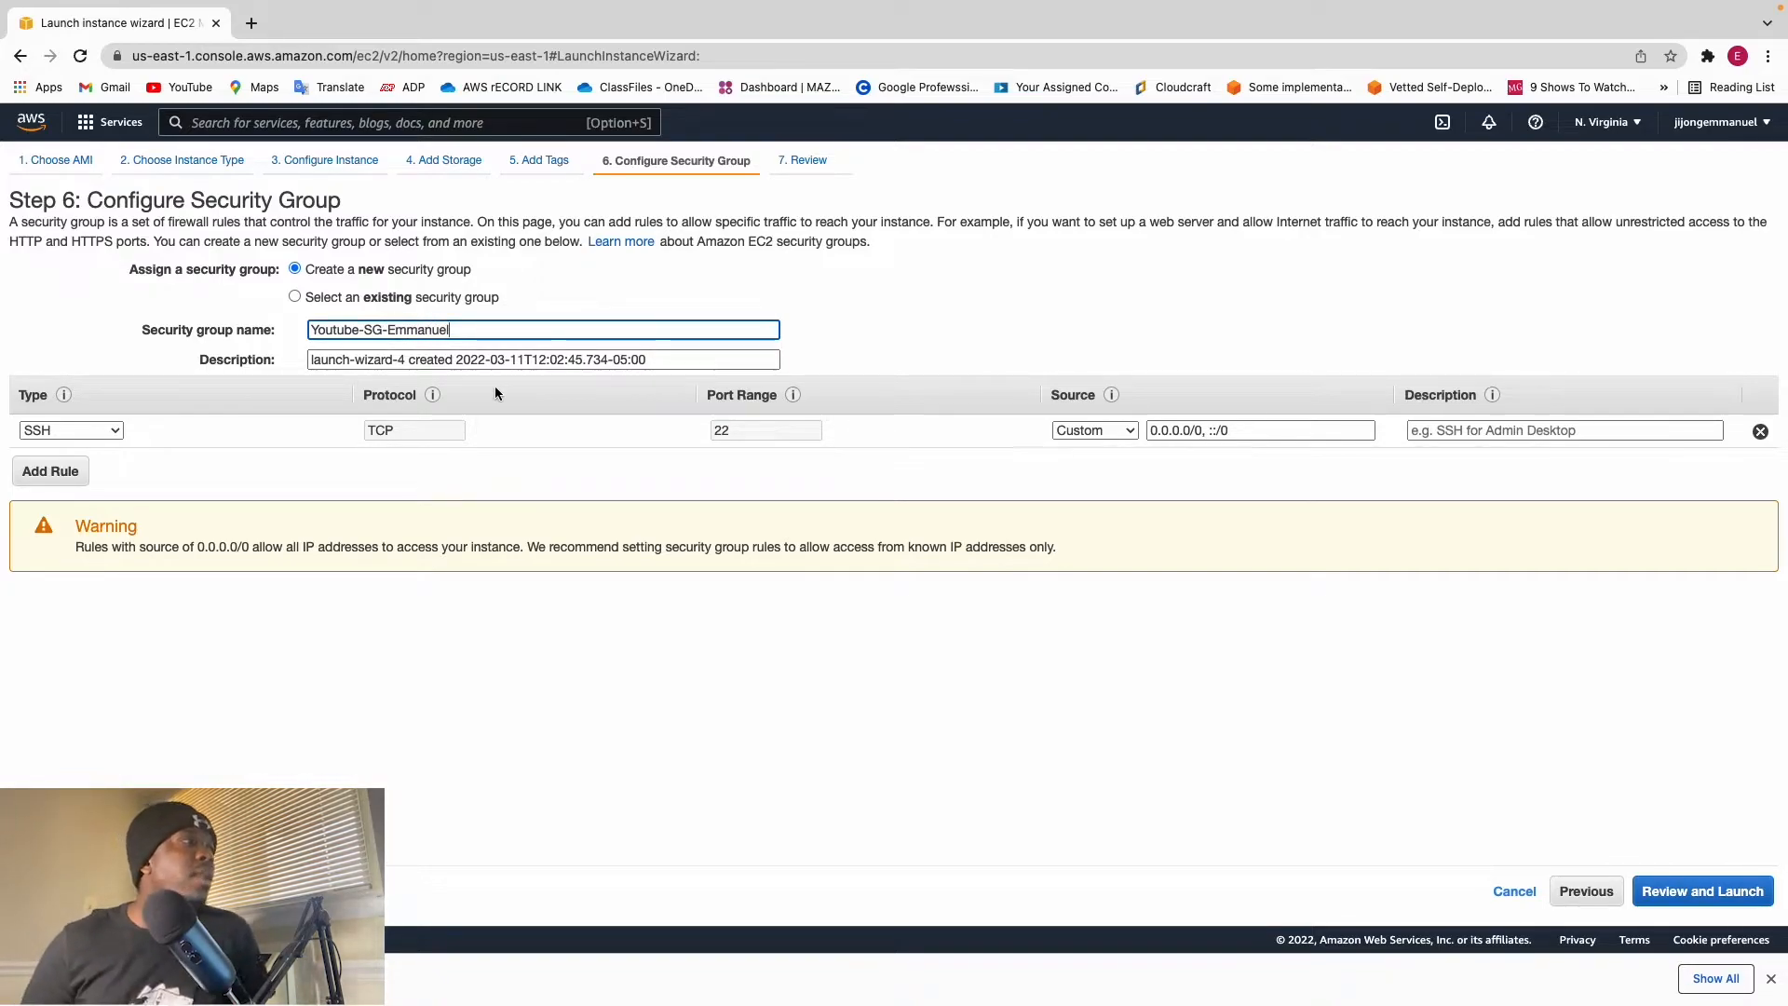
left_click(683, 363)
left_click_drag(682, 363, 354, 340)
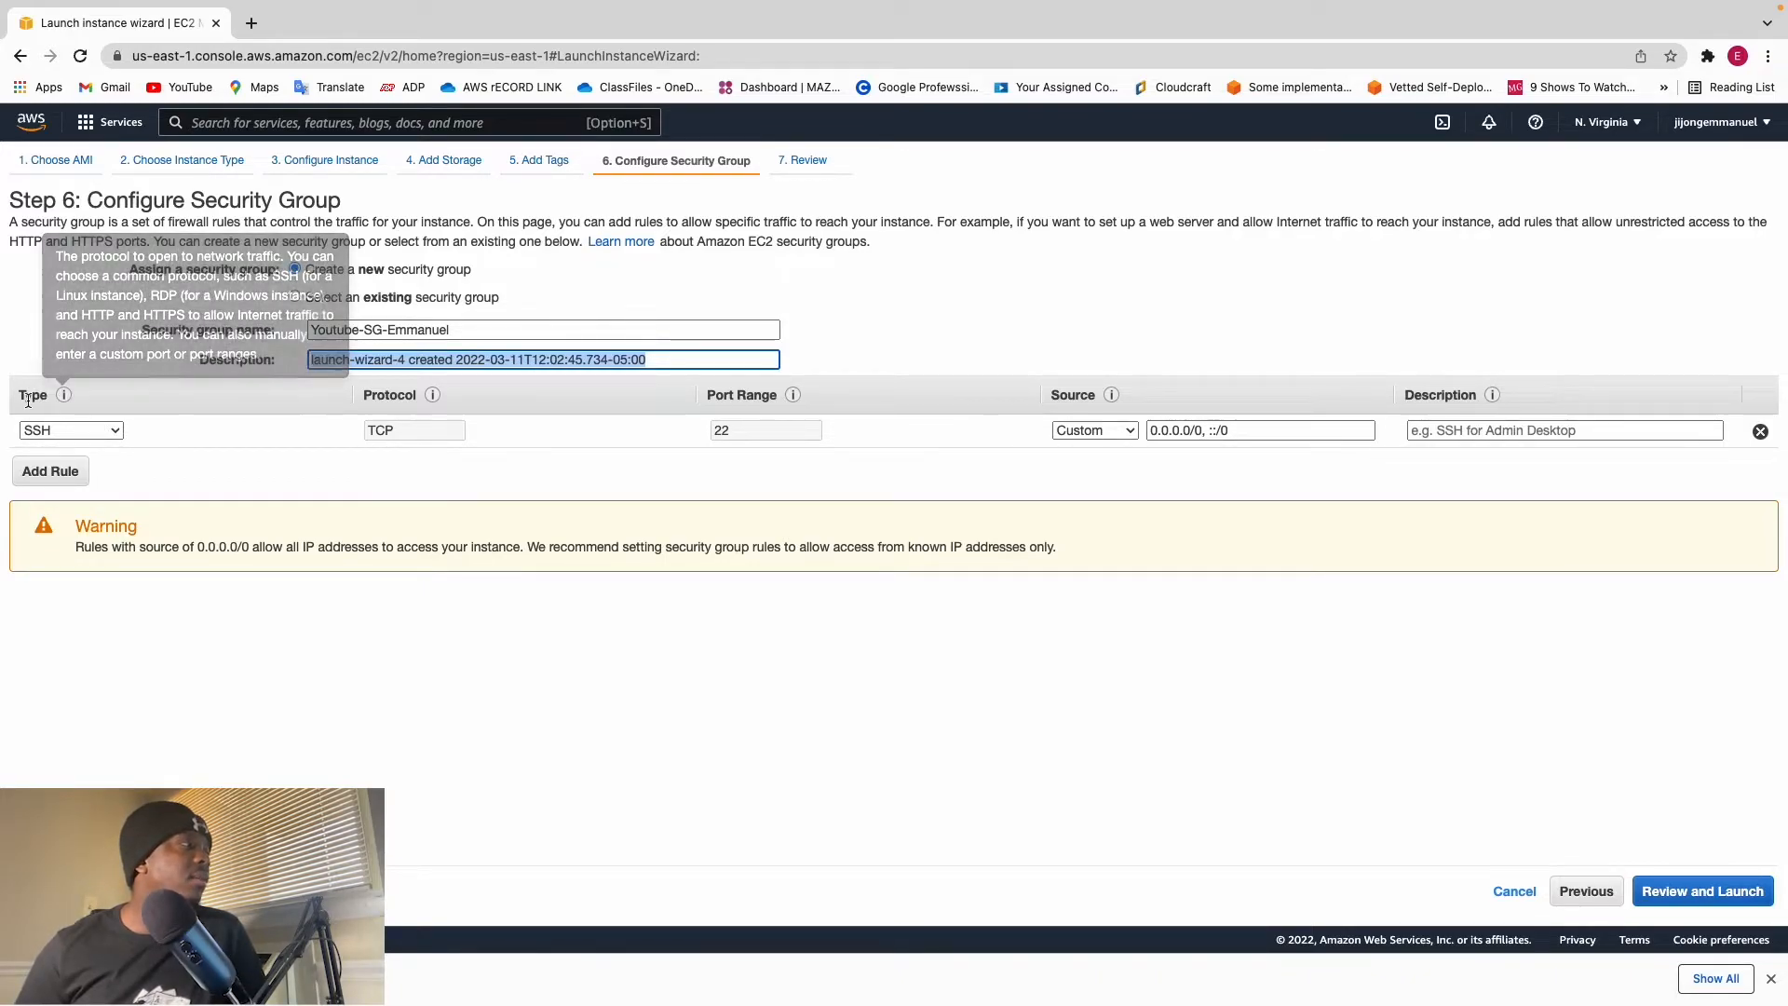
Step: Keep the default SSH rule and description for the security group, review the launch summary, and proceed to the key pair selection
left_click_drag(47, 395, 16, 396)
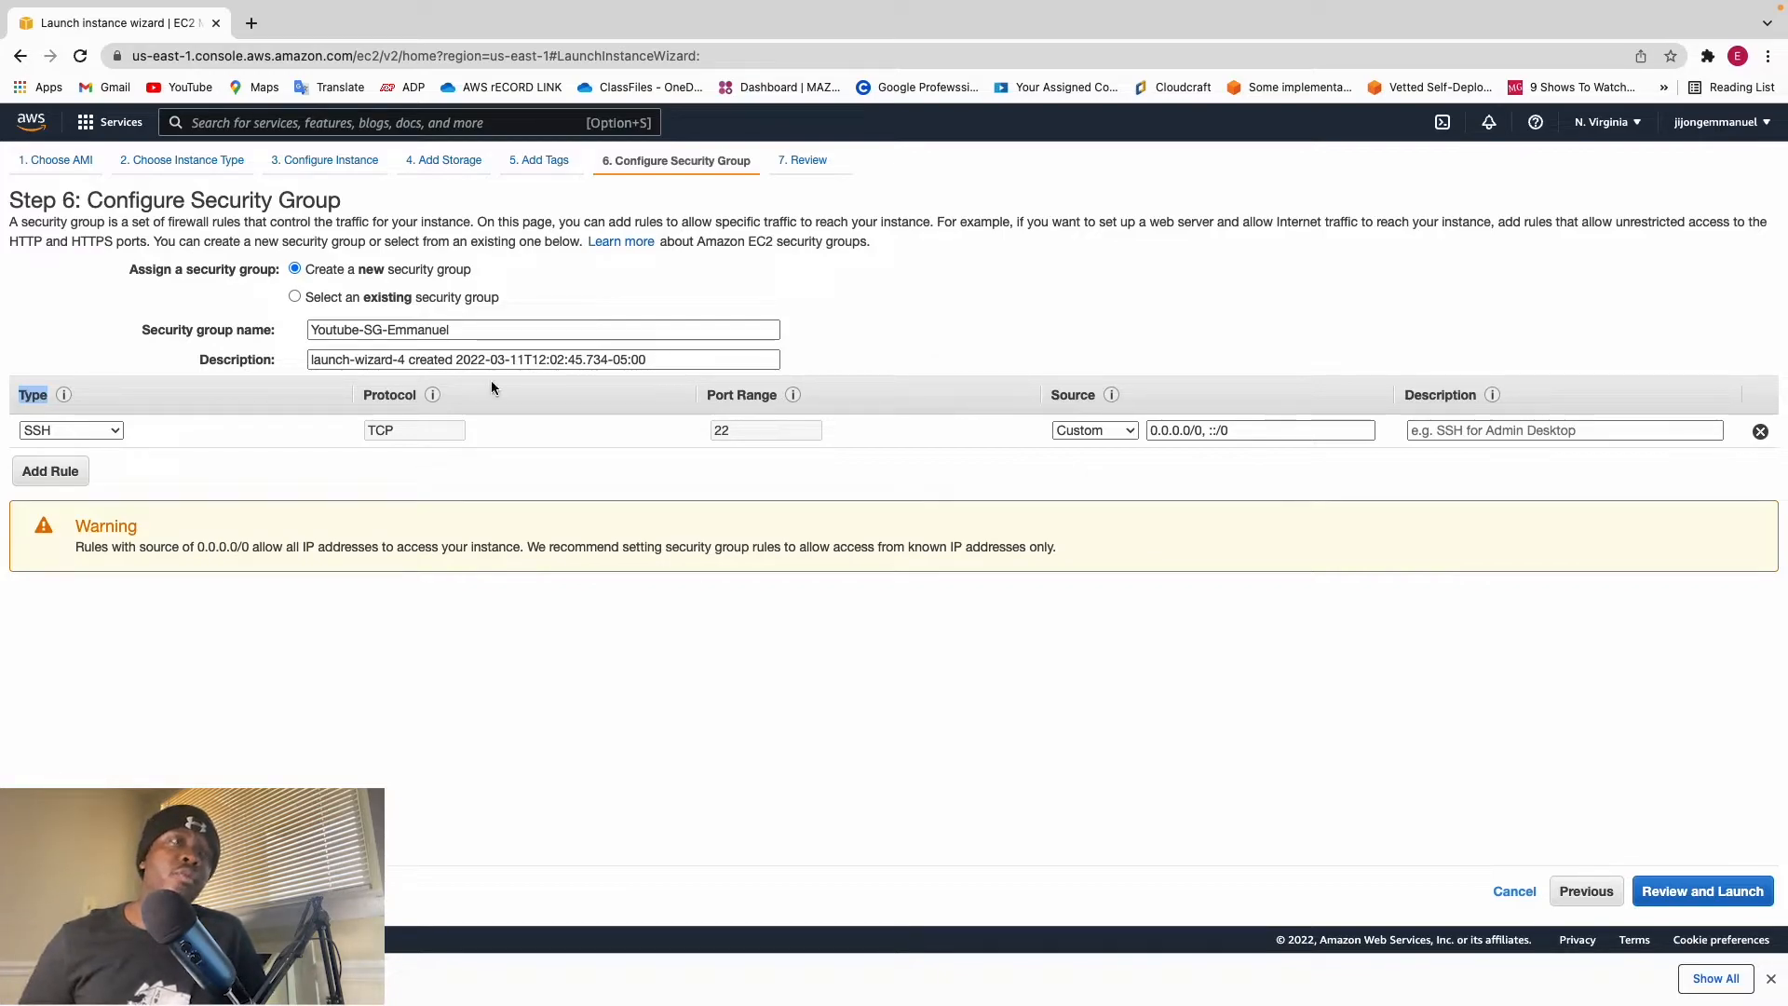
left_click(1702, 891)
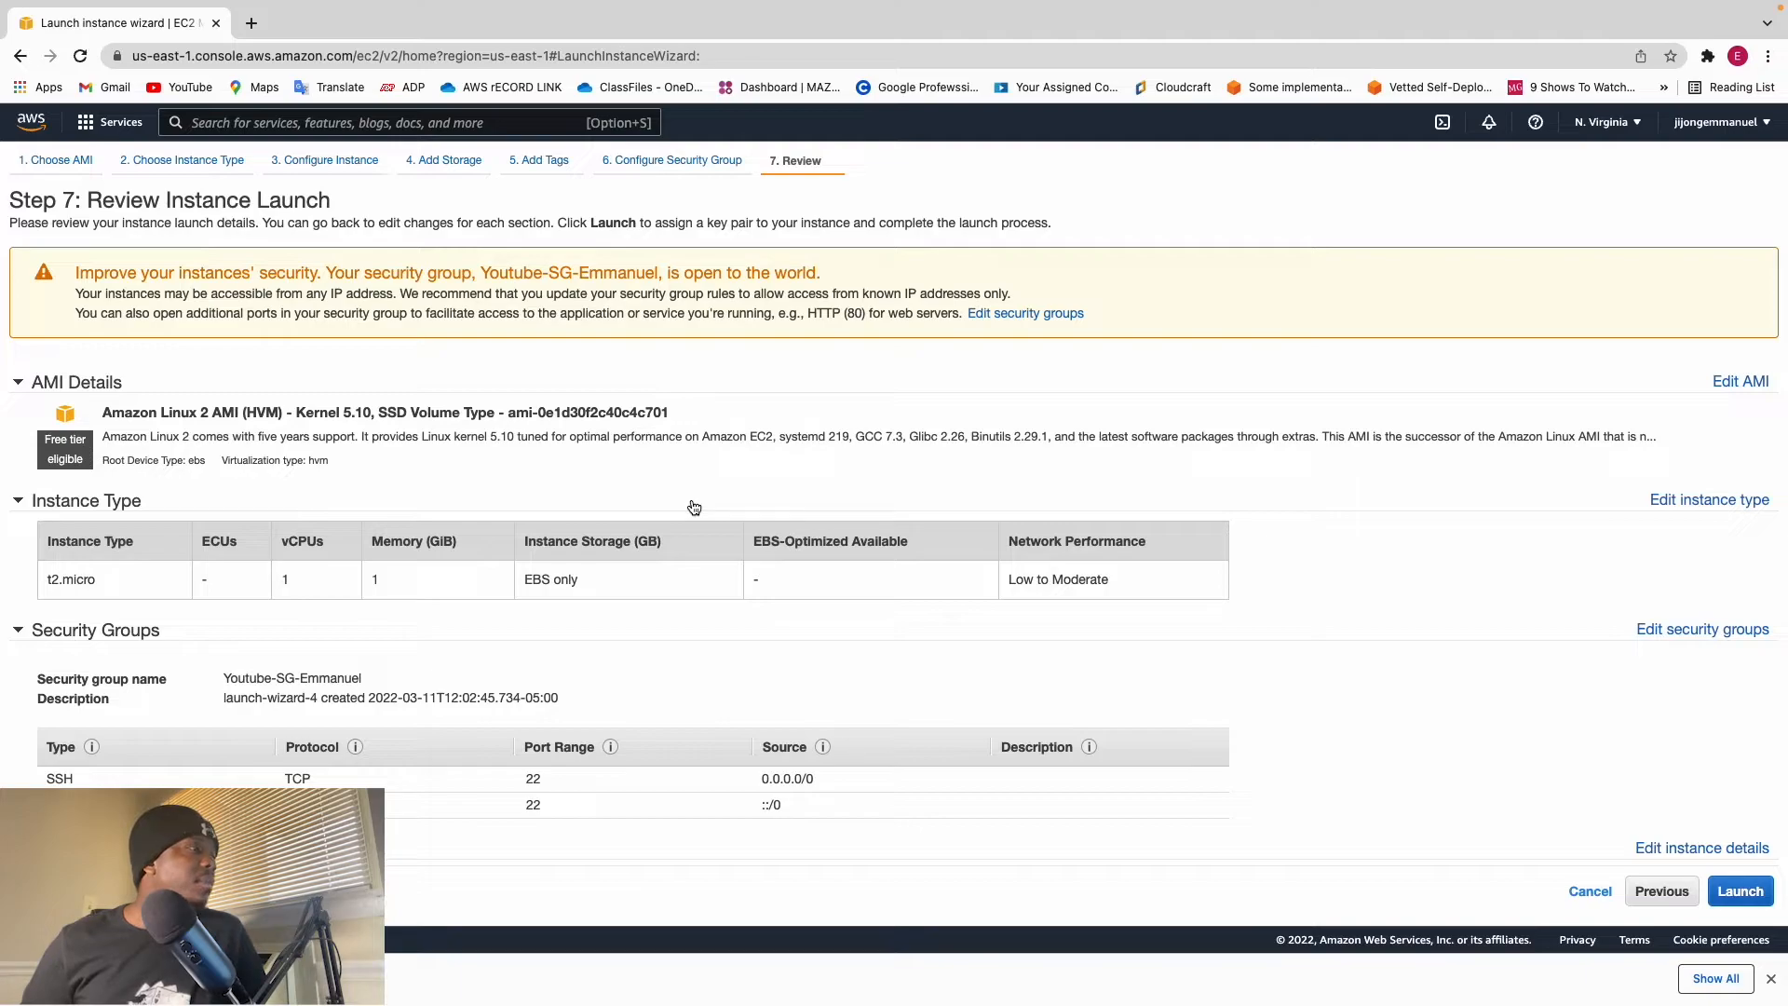
scroll(782, 619, "down", 2)
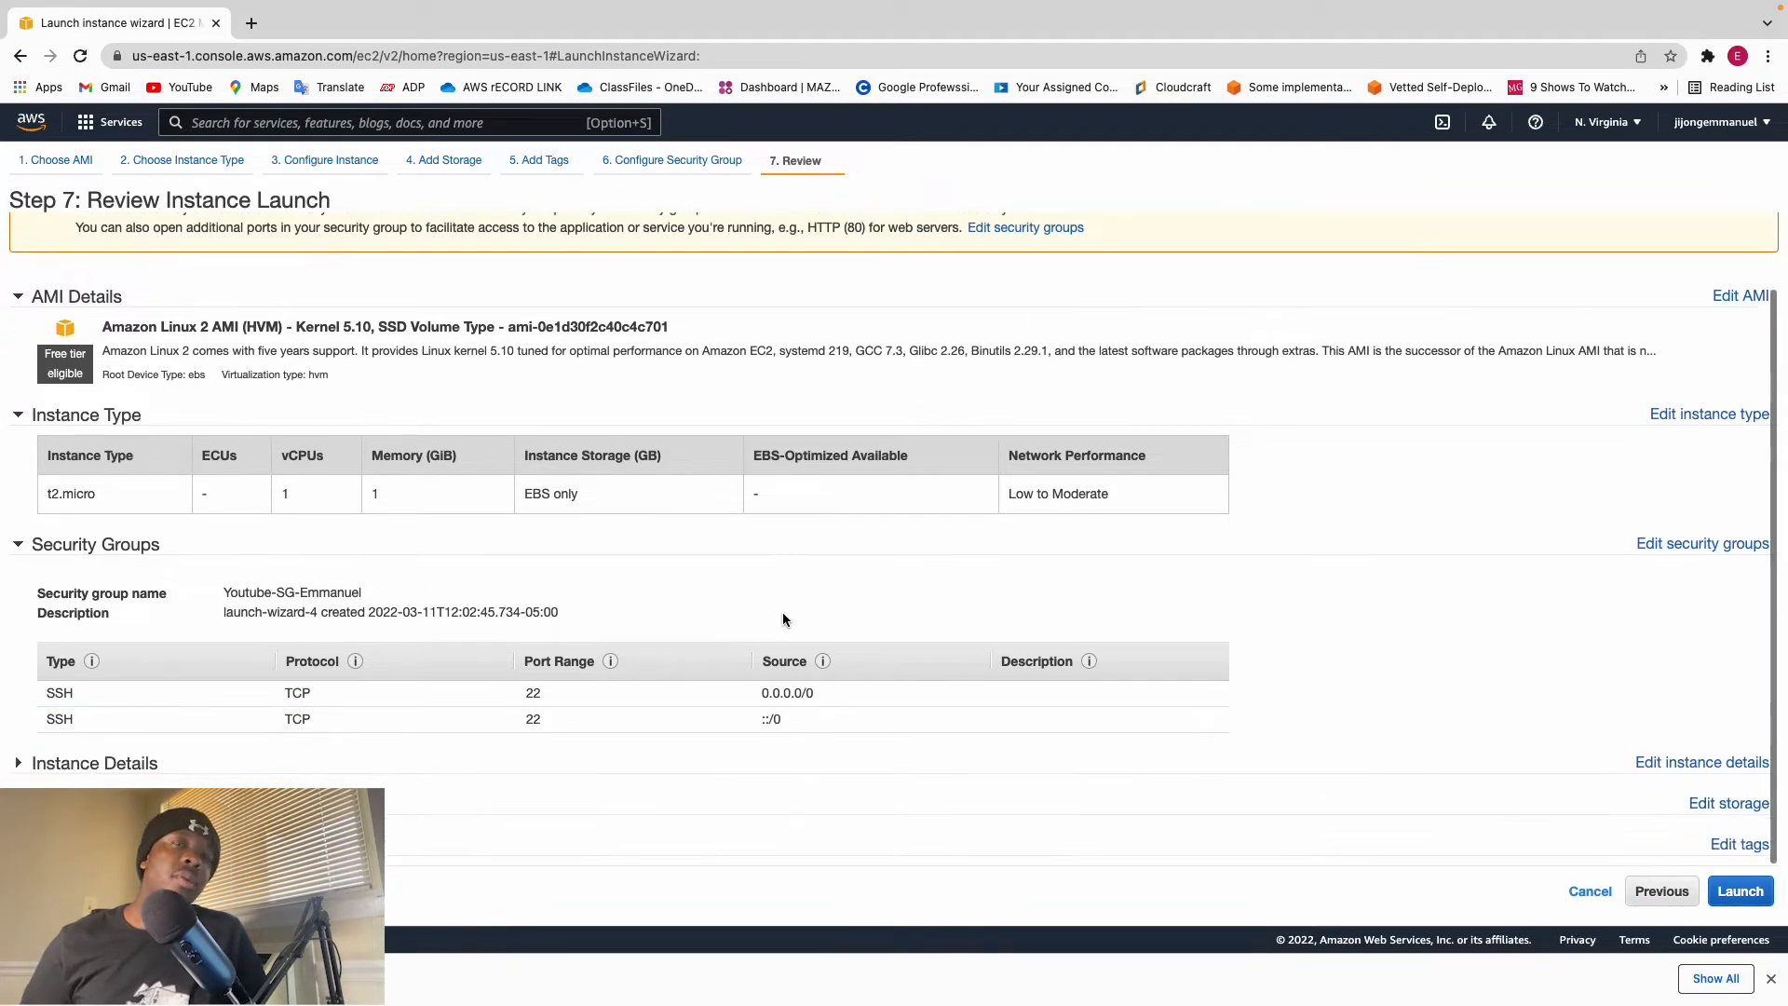
left_click(1734, 894)
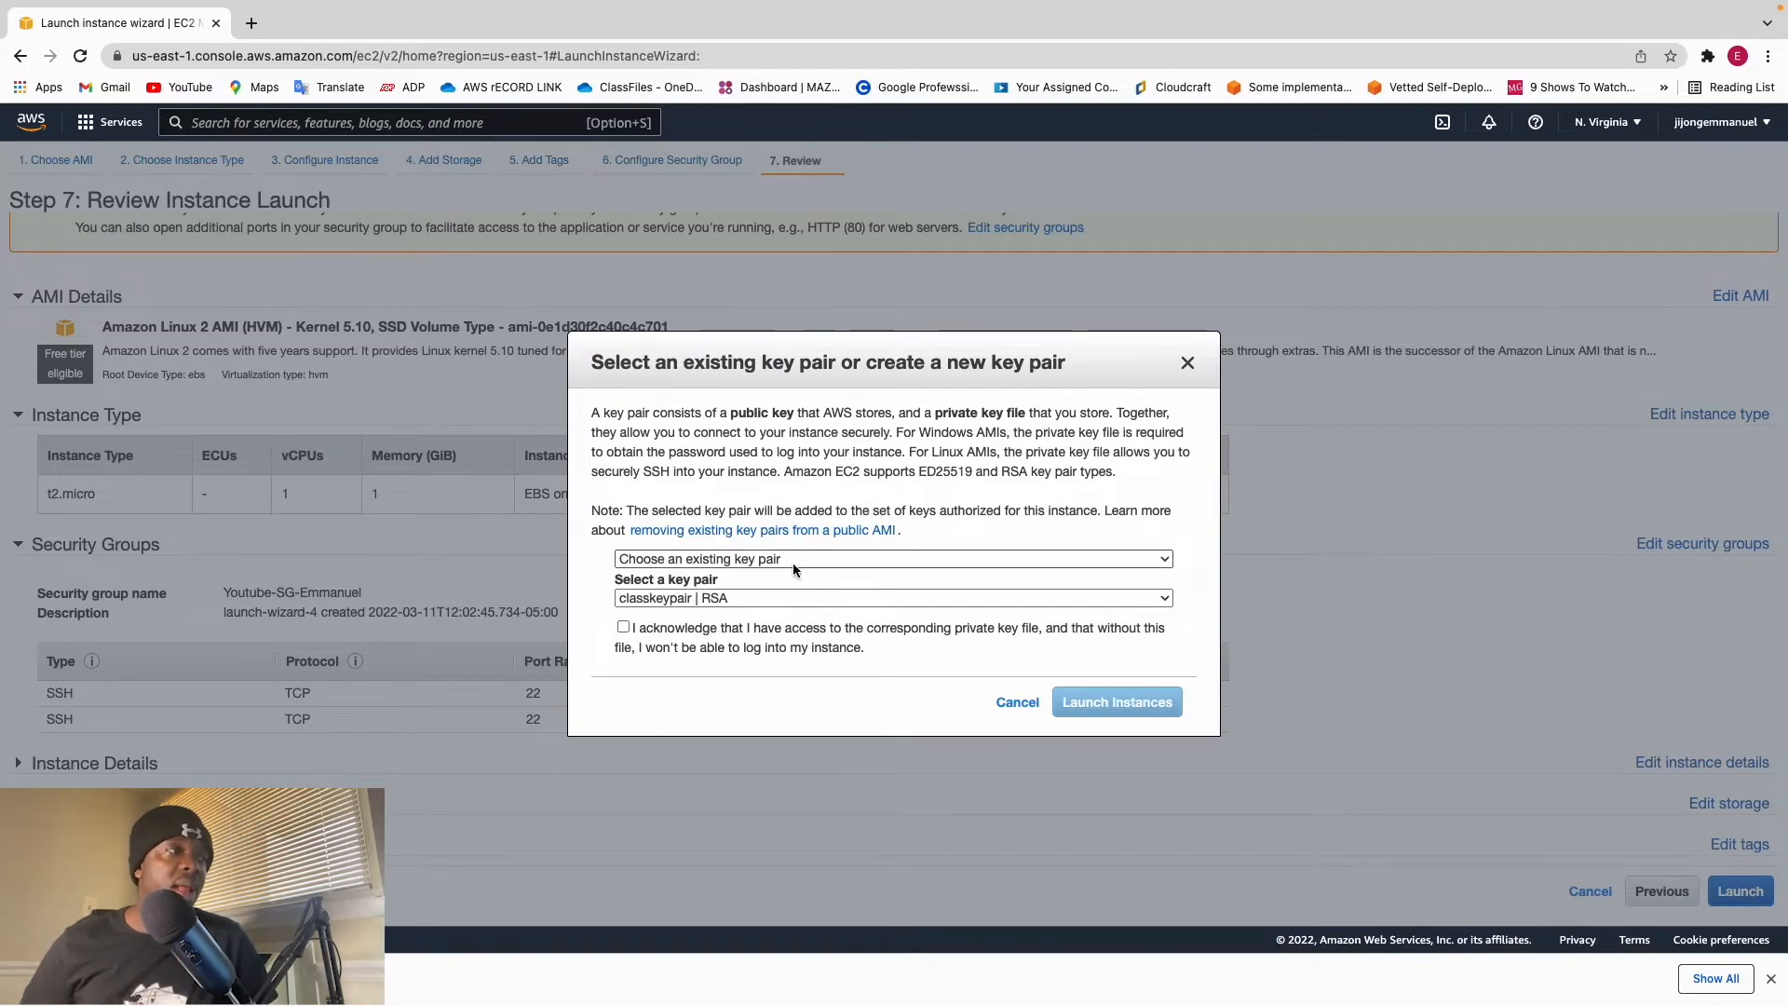
left_click(738, 601)
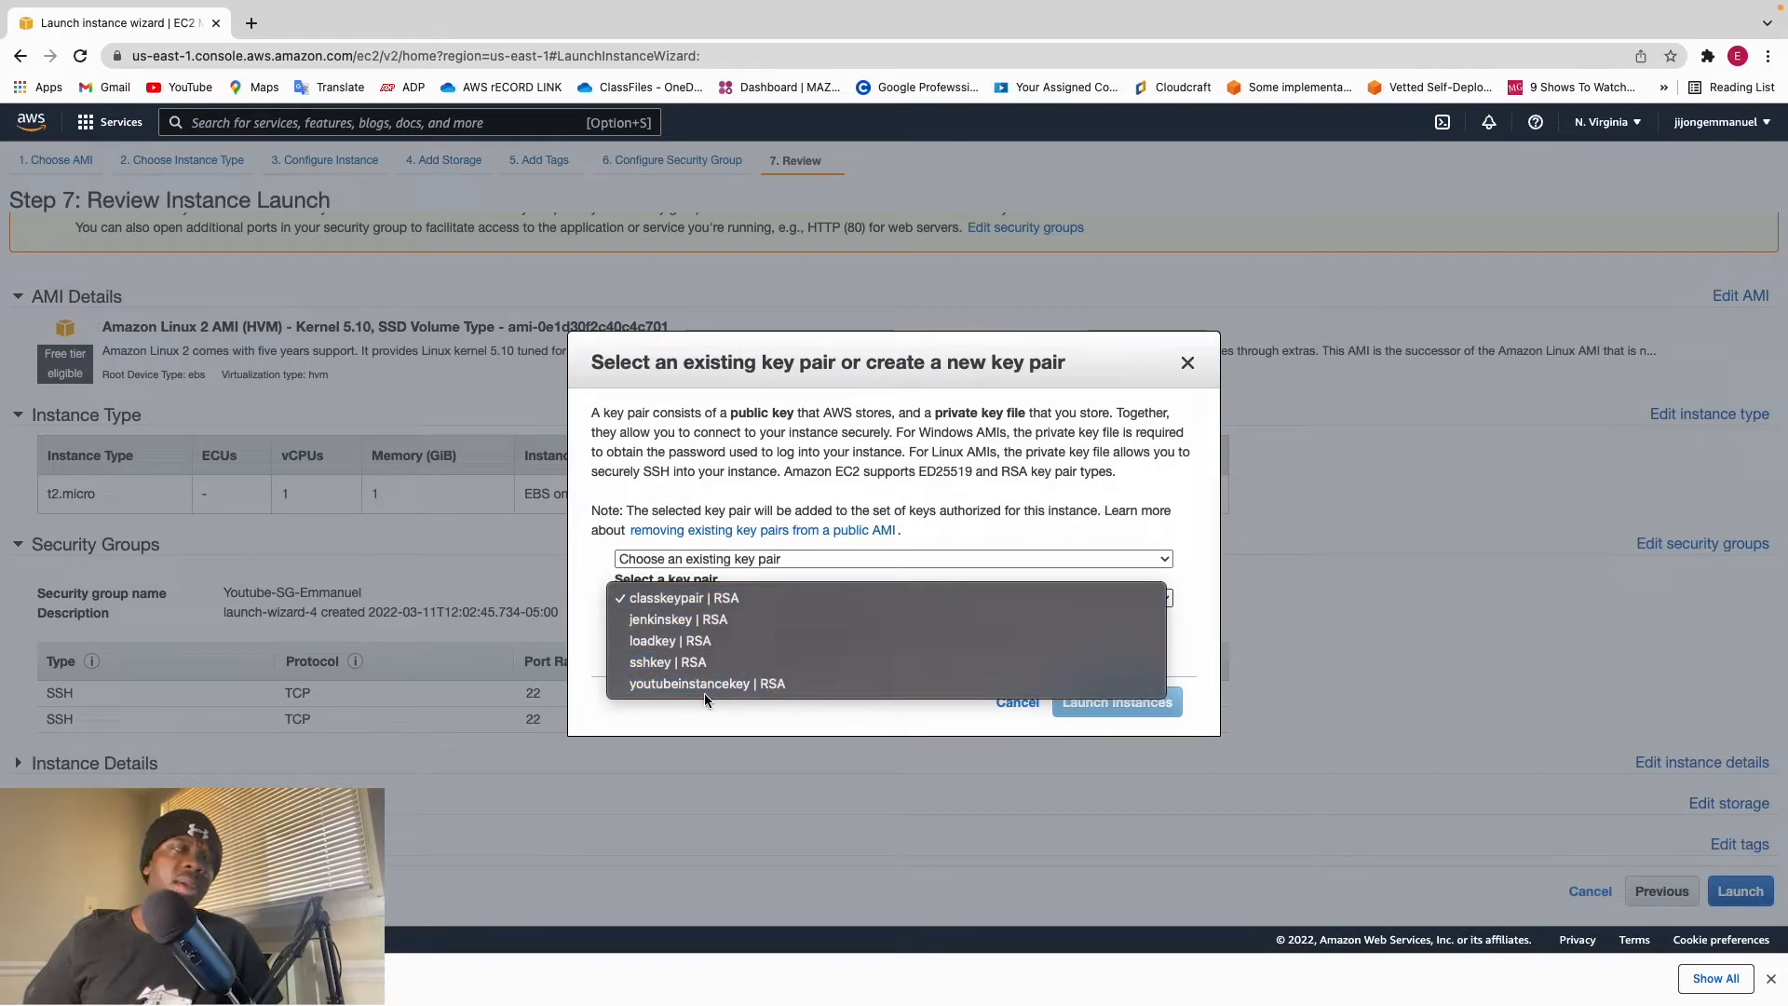
left_click(717, 562)
left_click(719, 562)
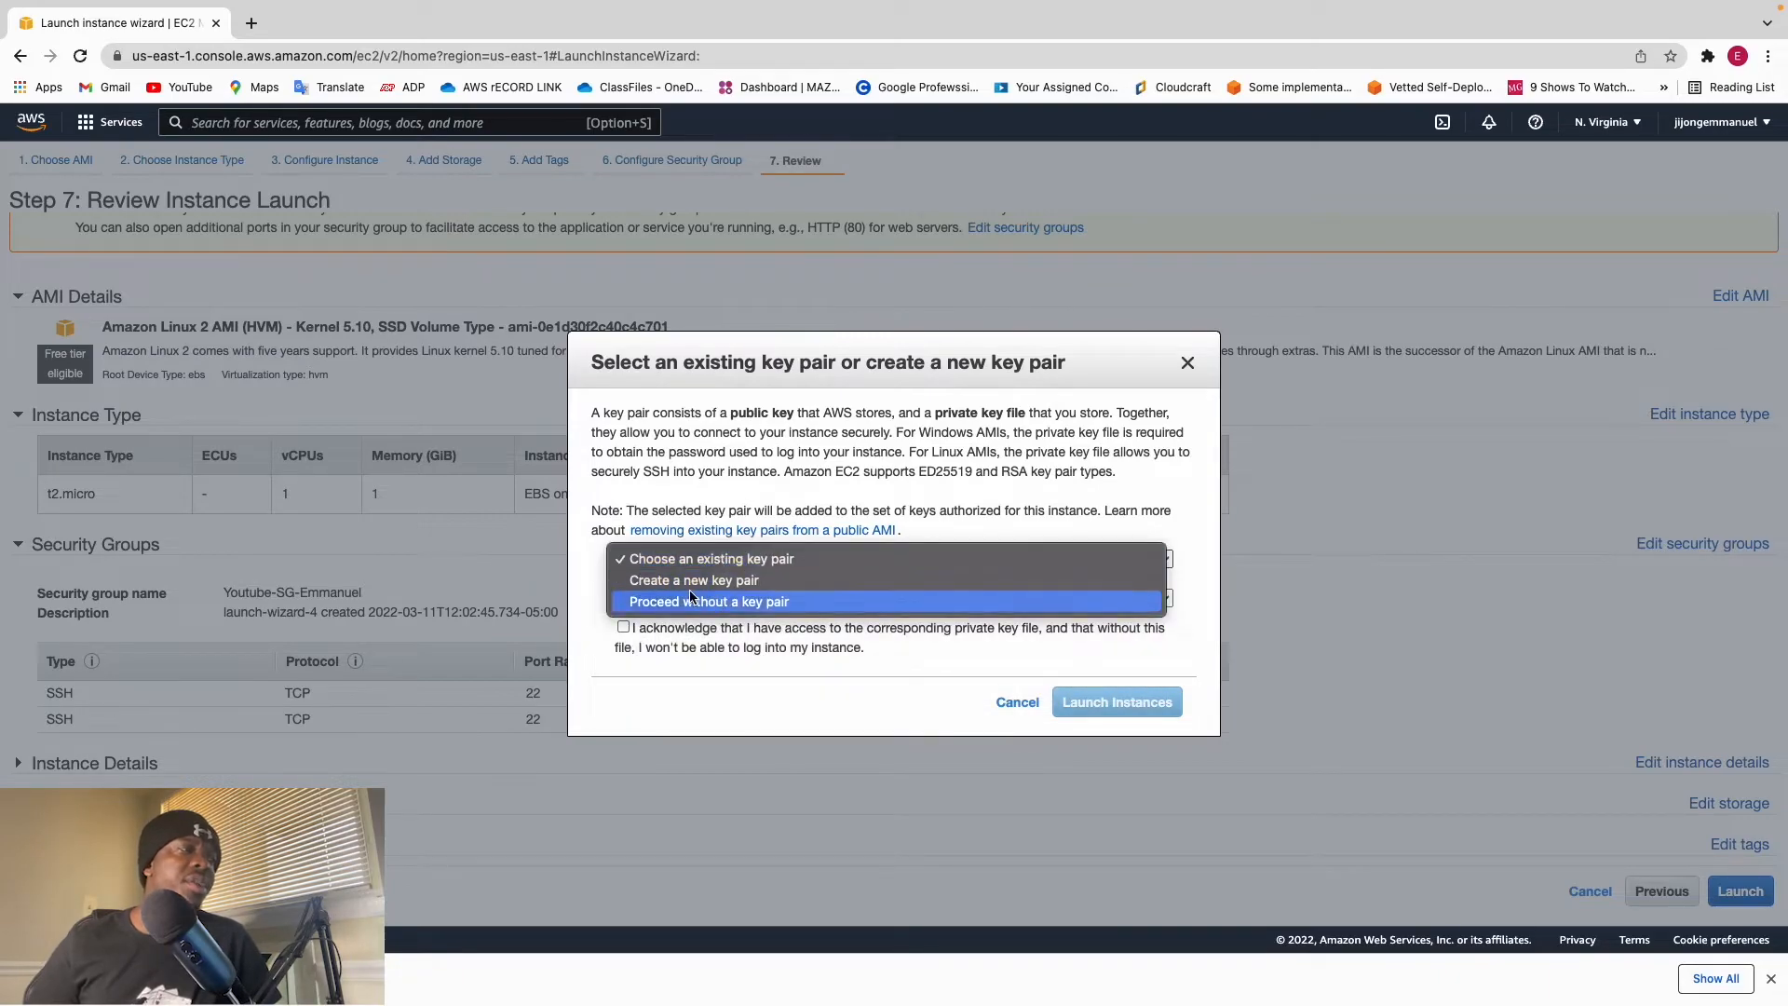
left_click(708, 580)
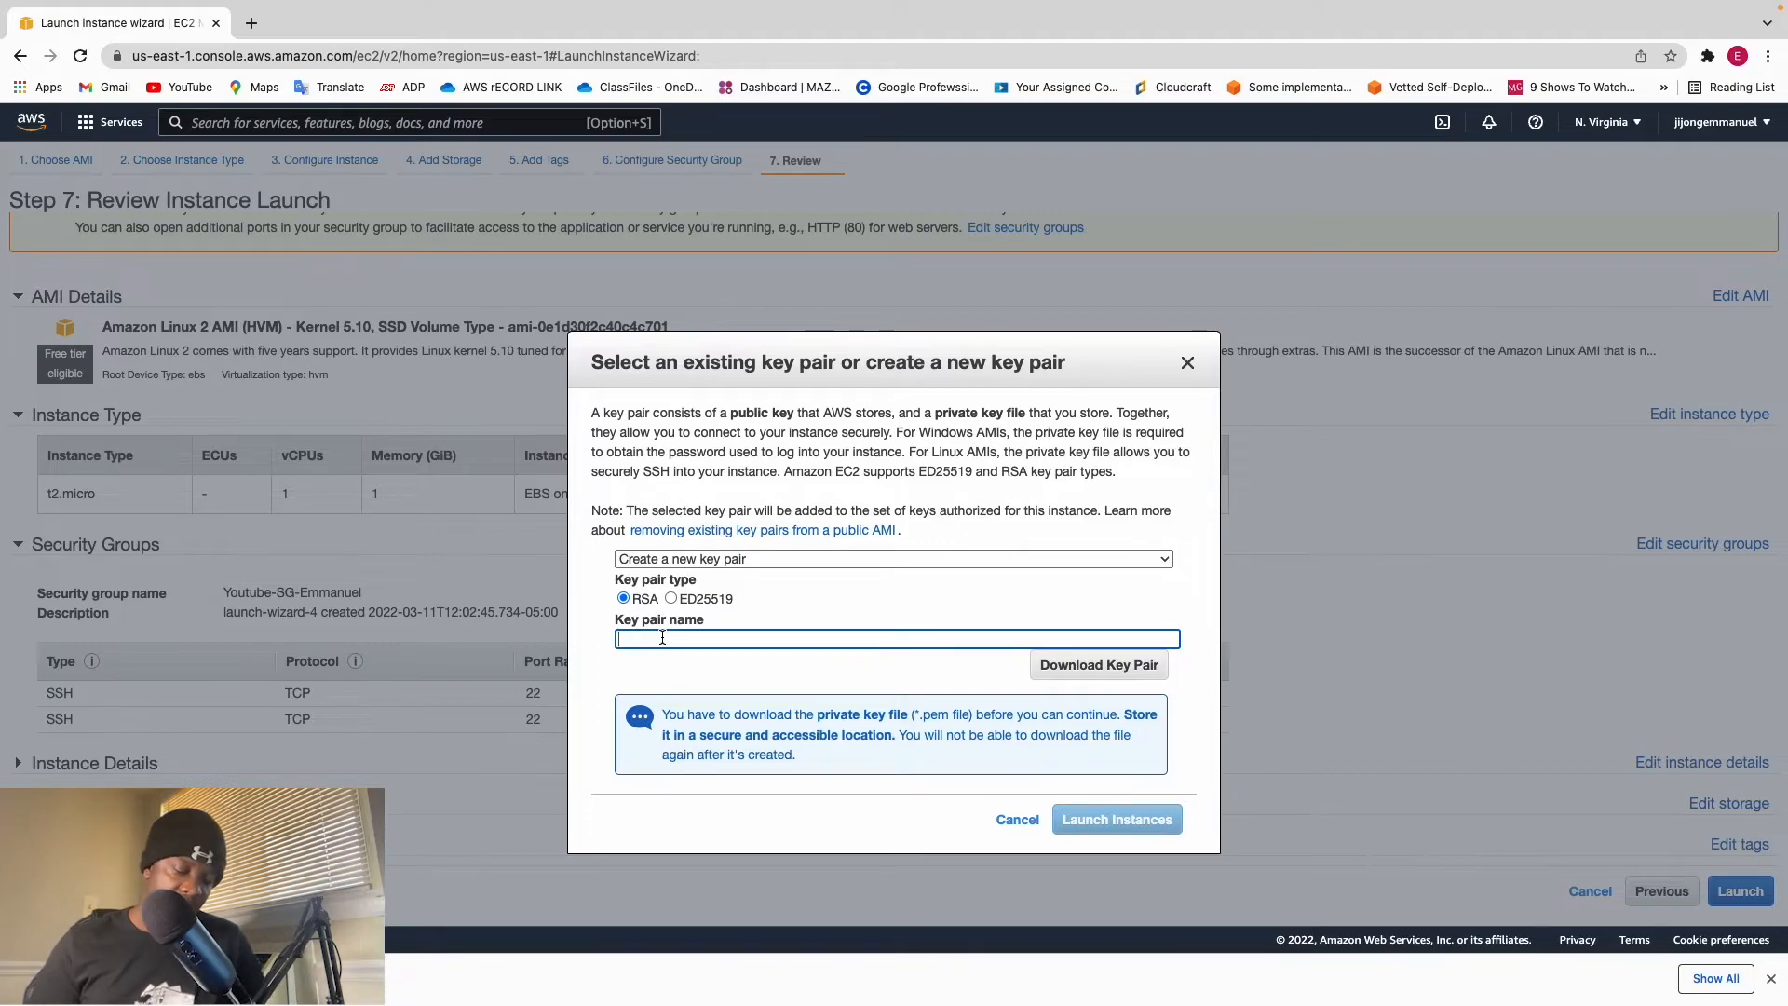
type("youtubekey")
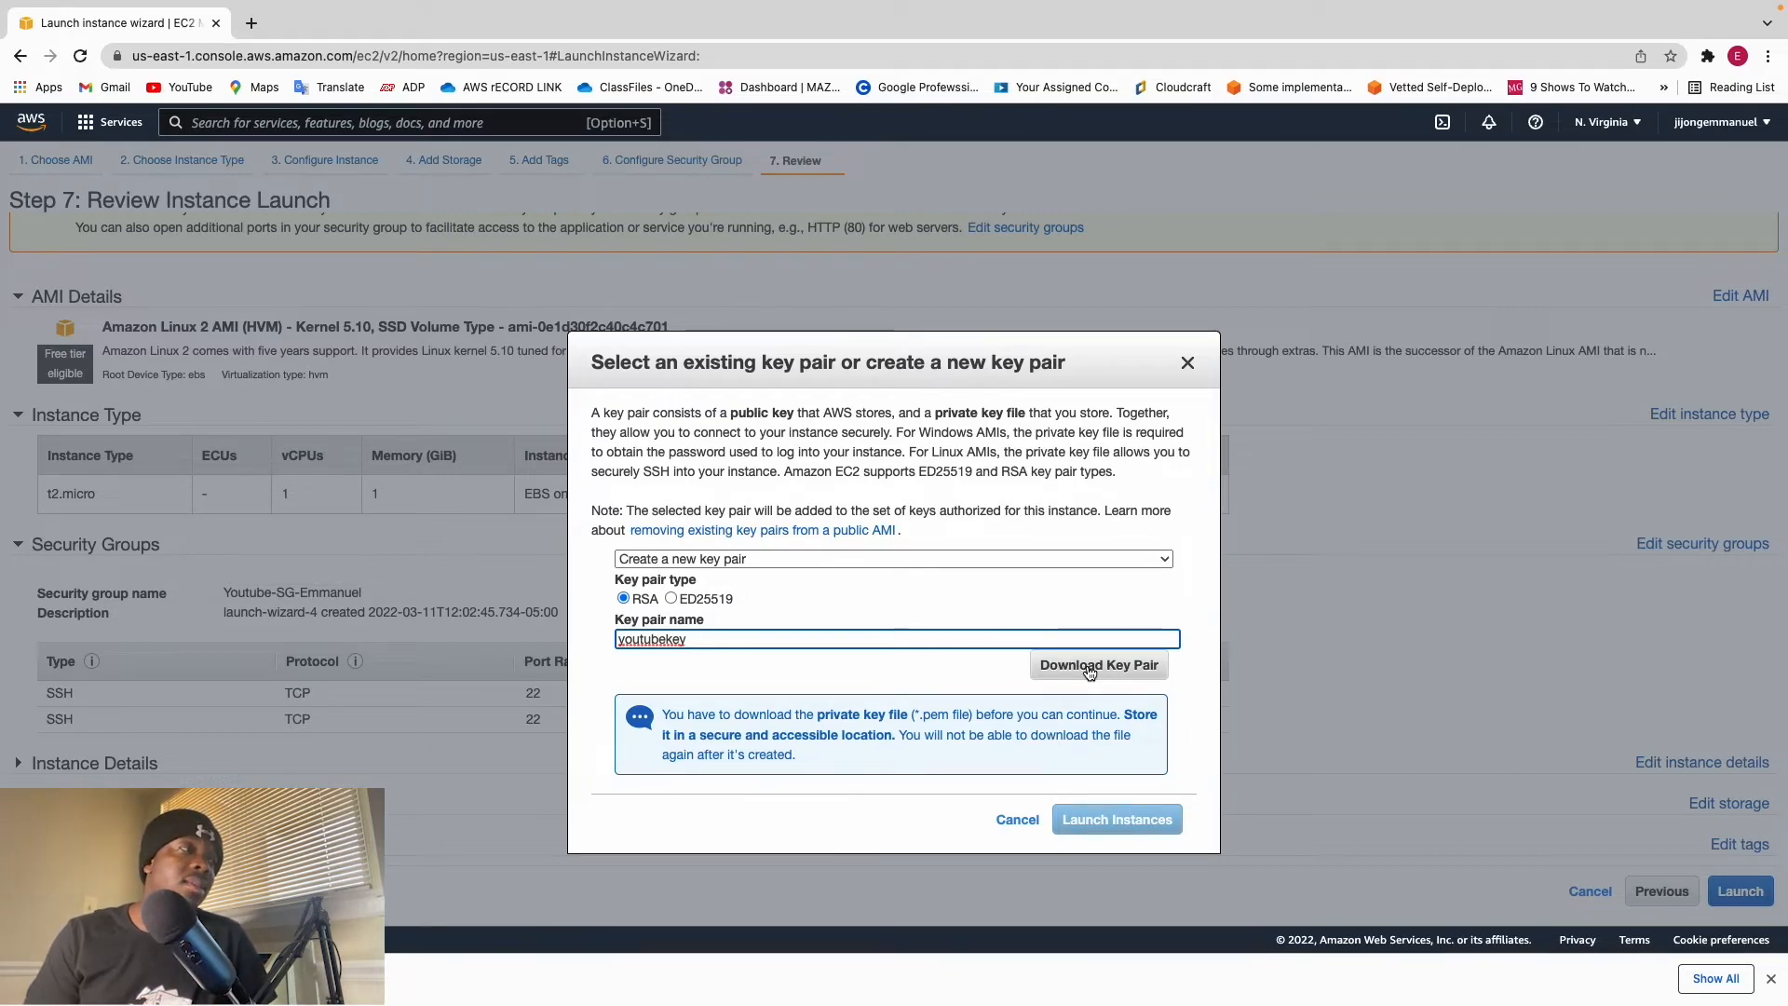
left_click(713, 558)
key("Down")
key("Return")
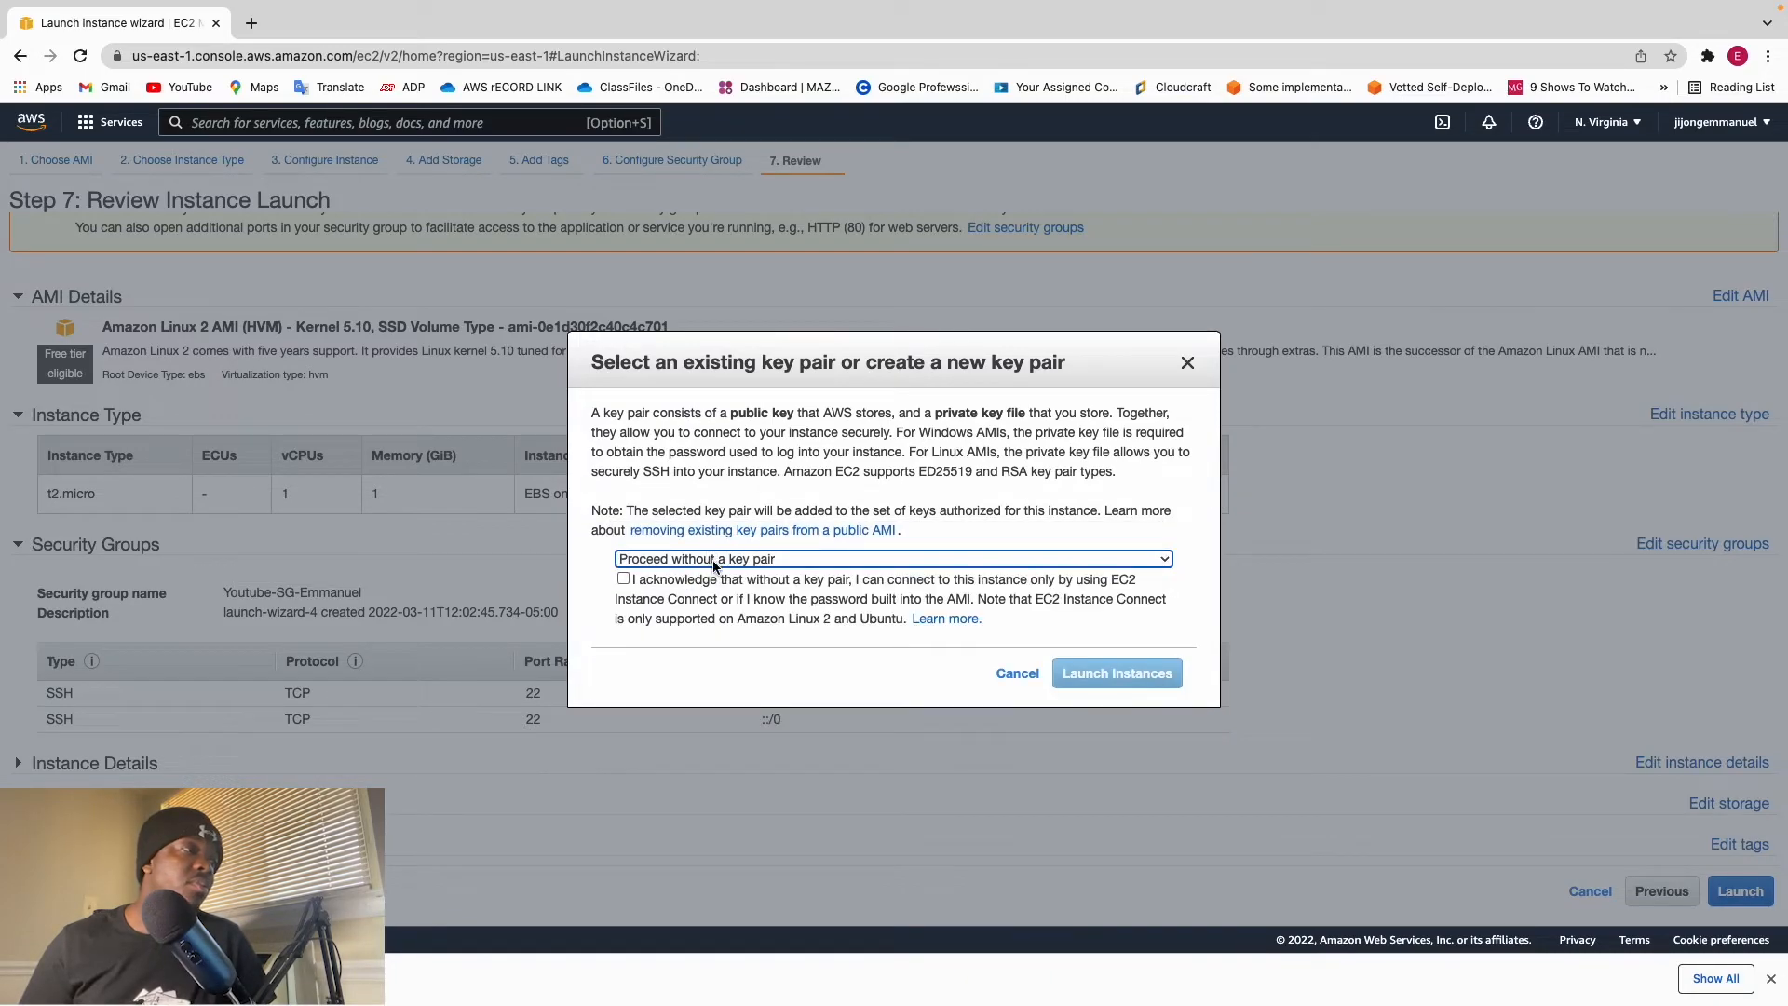
Step: Launch the instance with the existing key pair youtubeinstancekey, acknowledging private key access, and select Youtube-server in the instance list
left_click(715, 560)
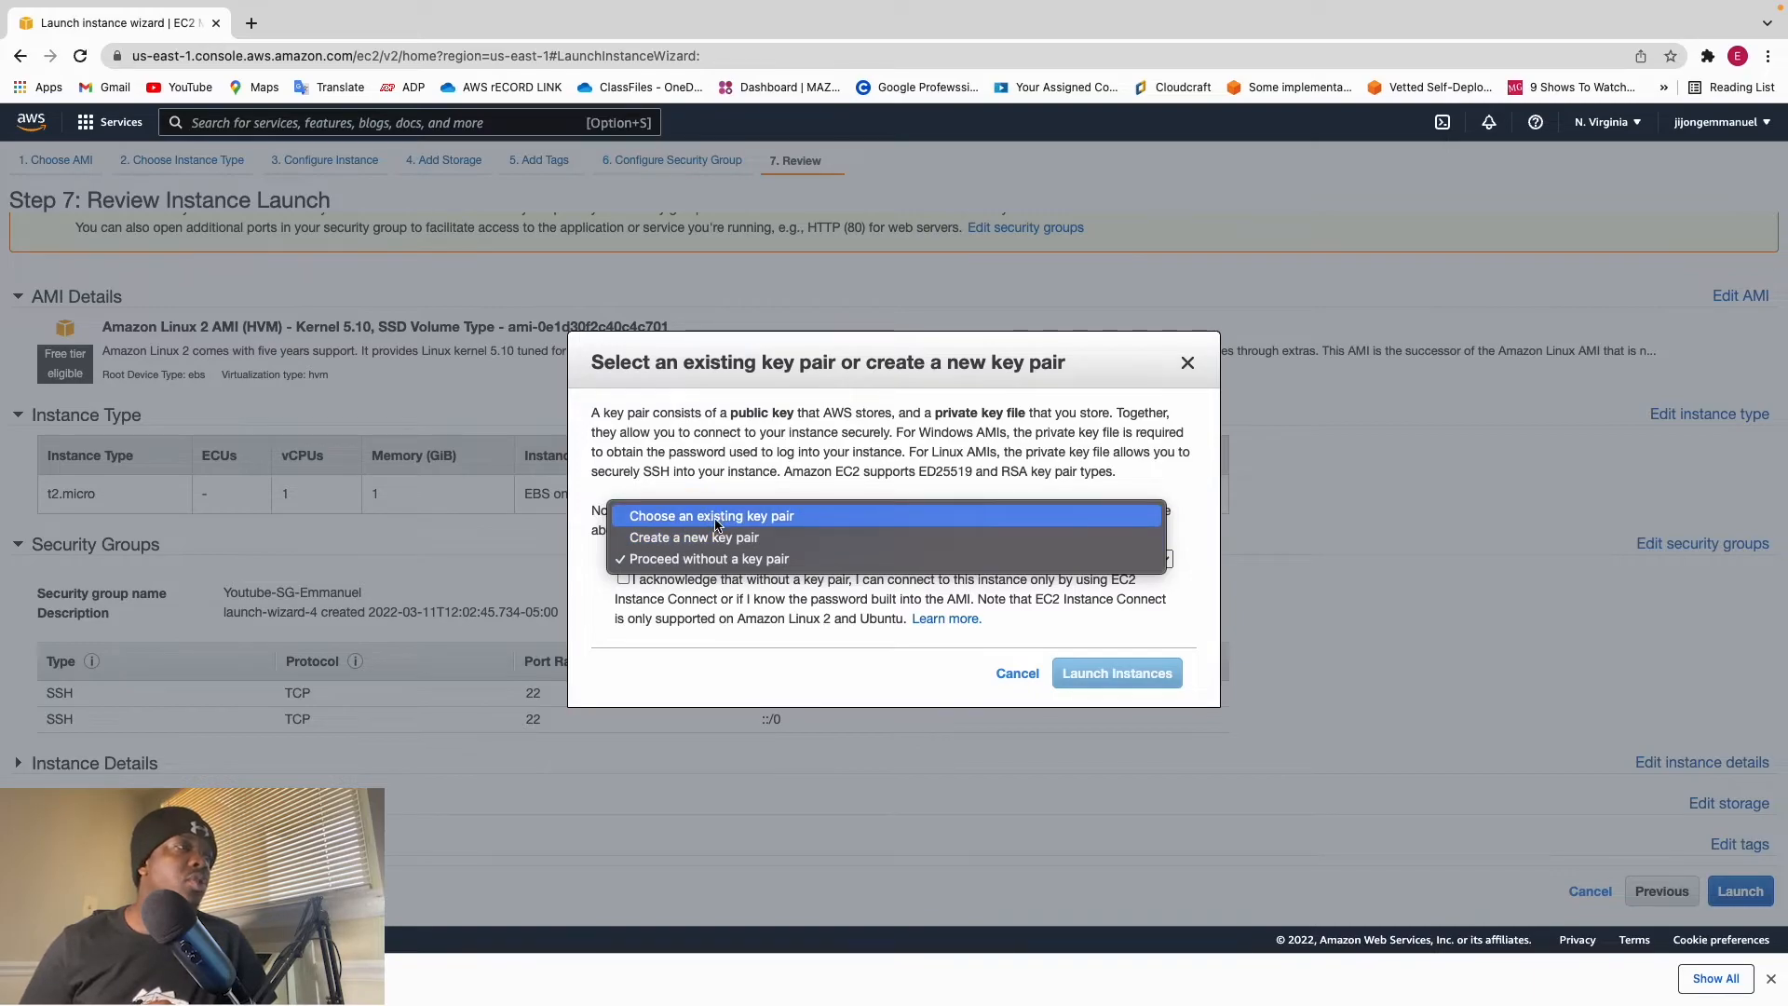
left_click(717, 525)
left_click(663, 597)
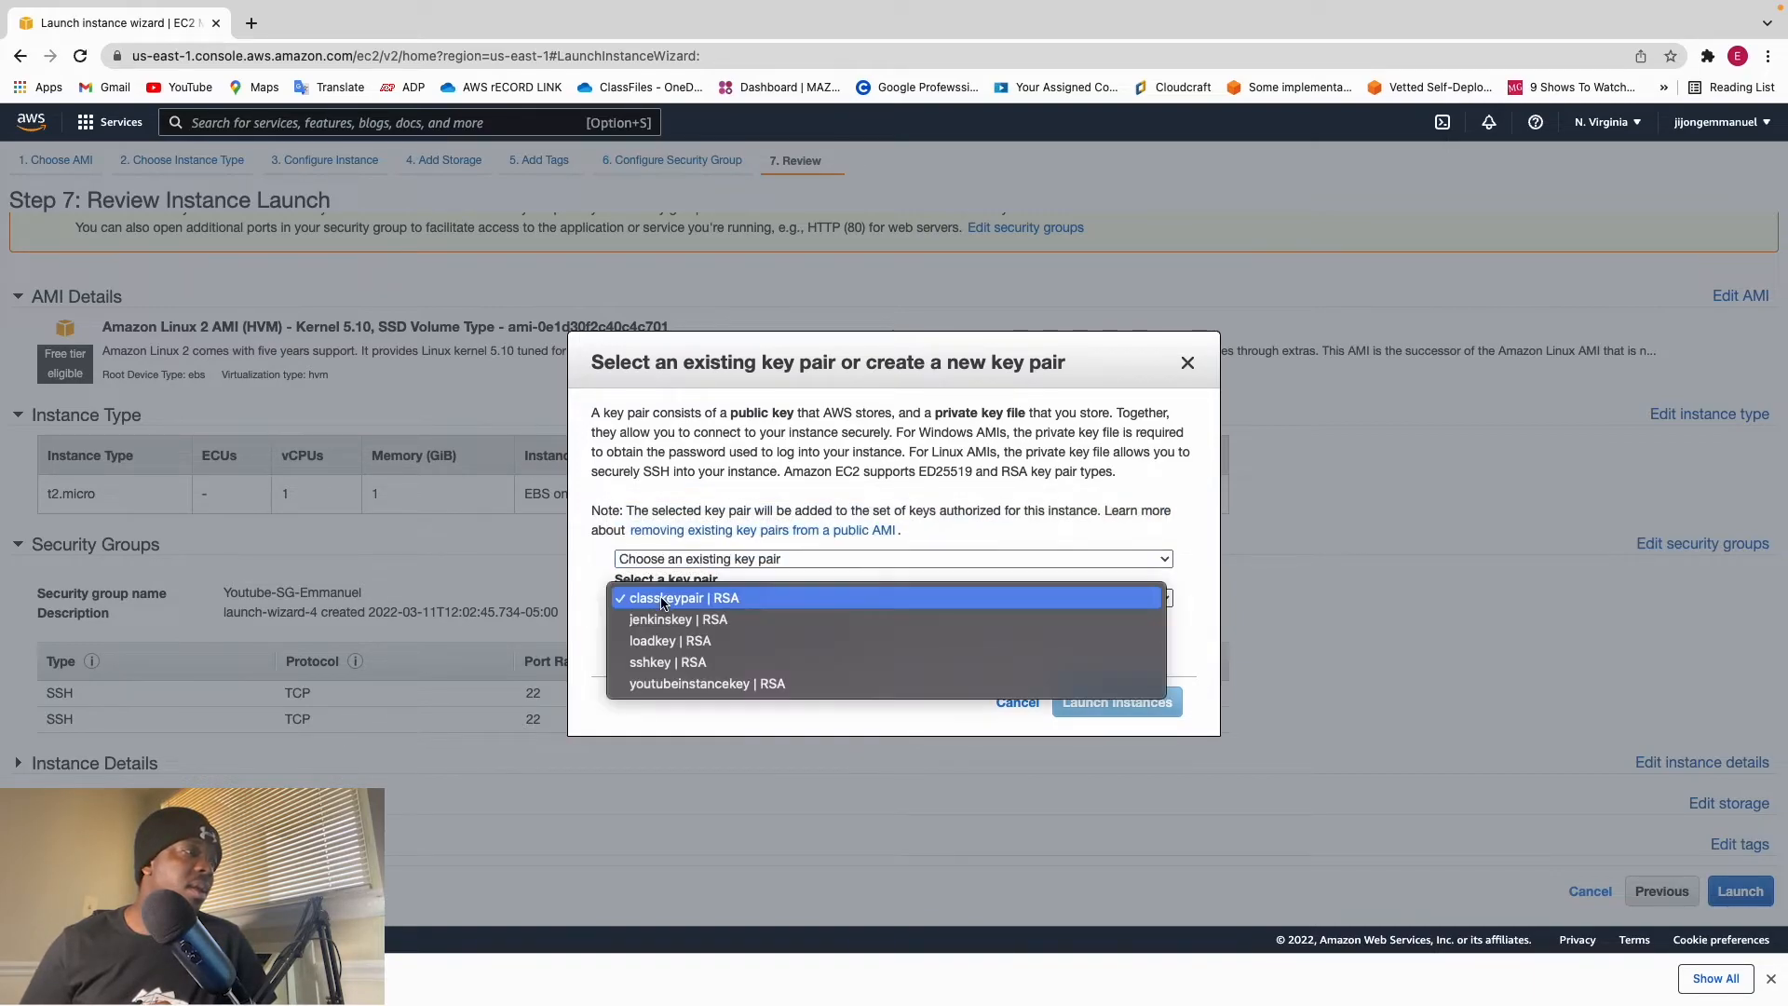
left_click(680, 685)
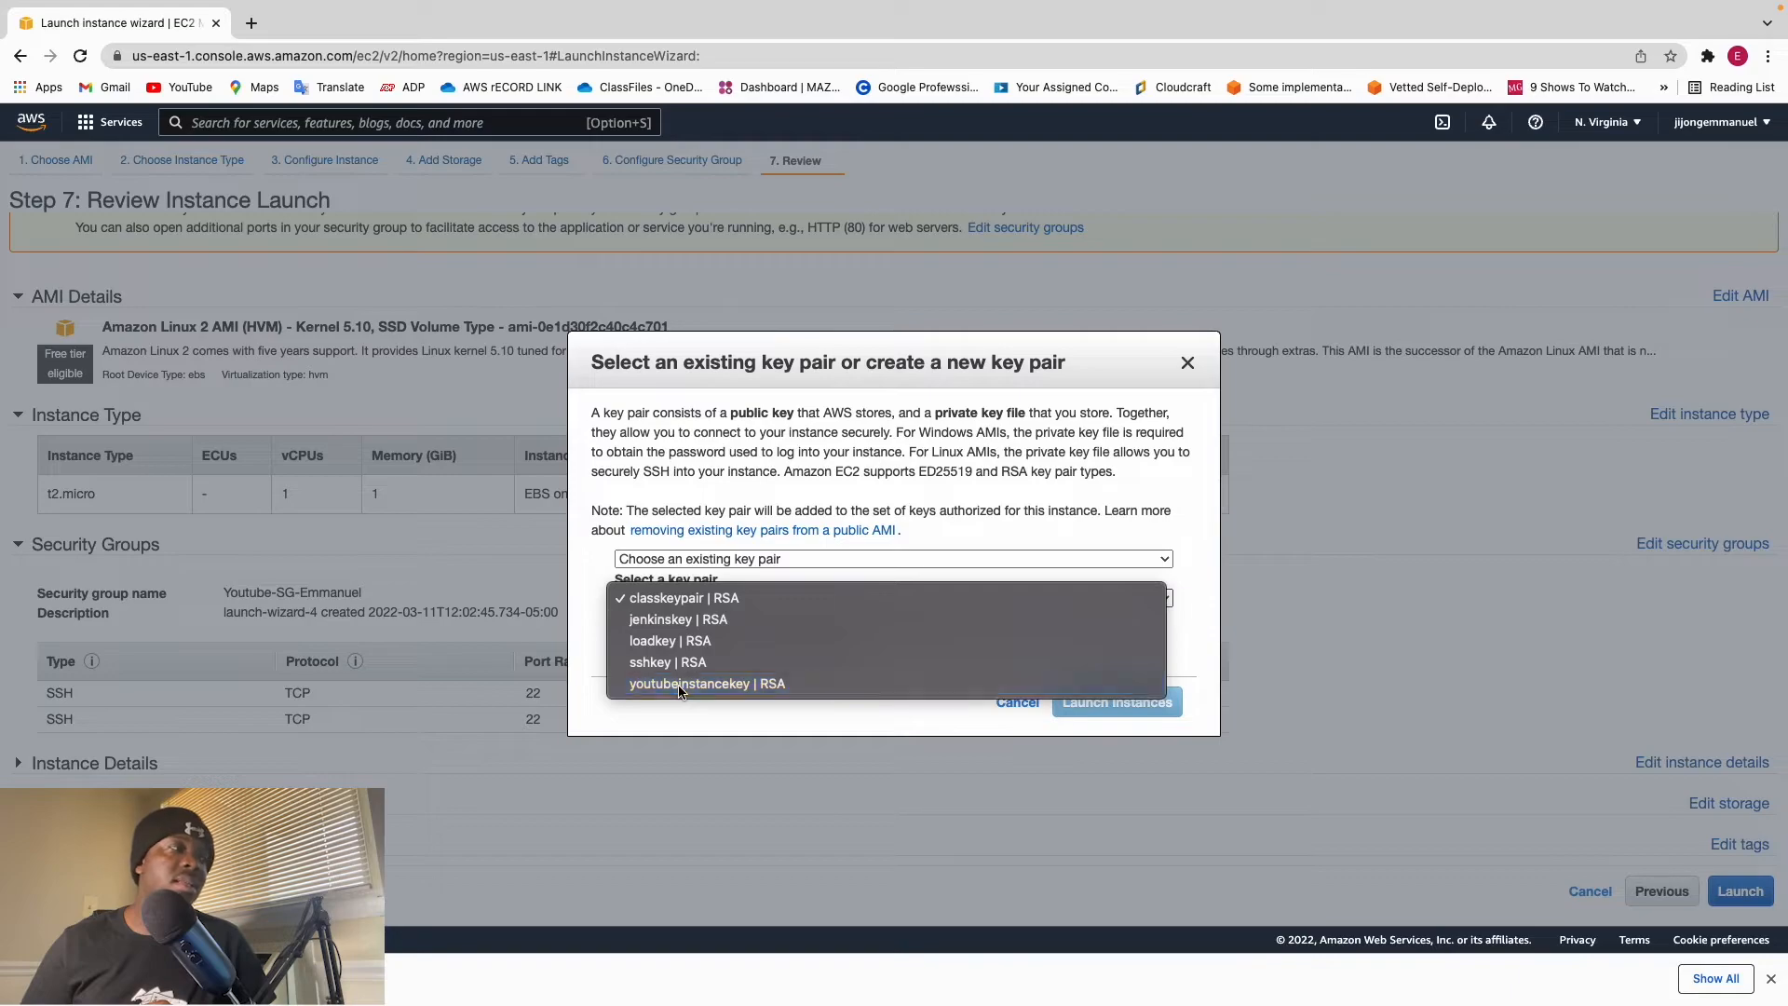
left_click(623, 630)
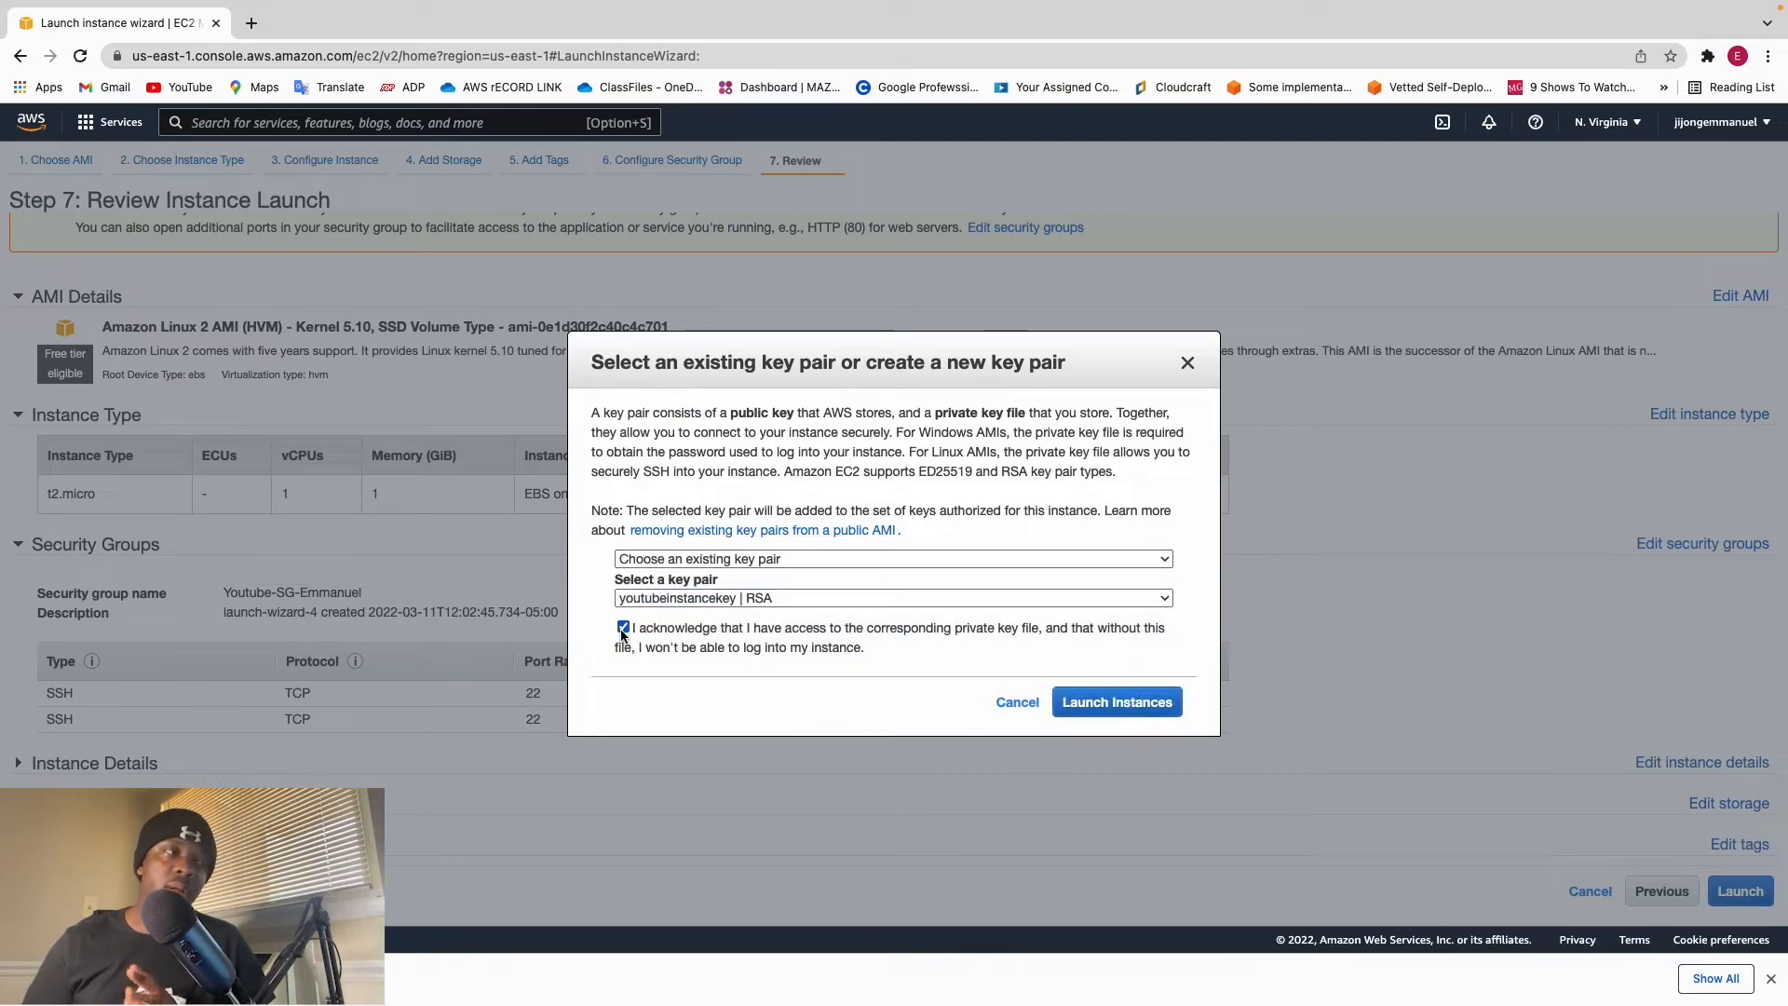
left_click(1101, 705)
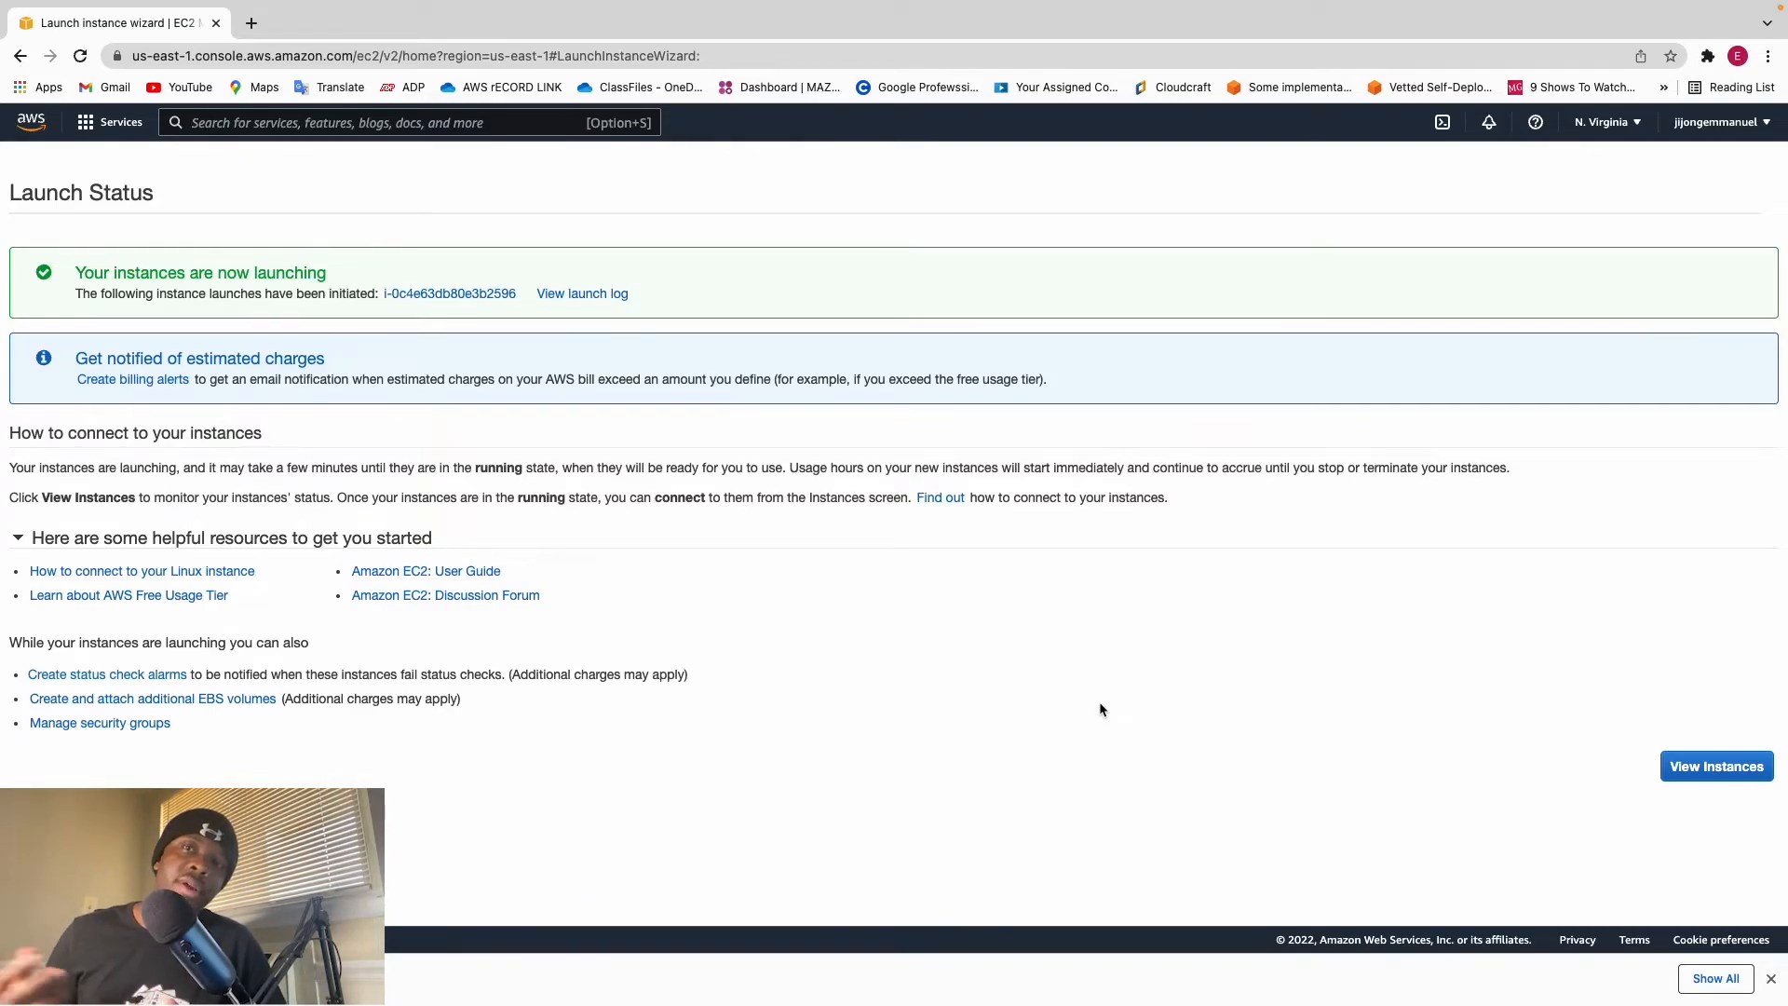
left_click(1697, 769)
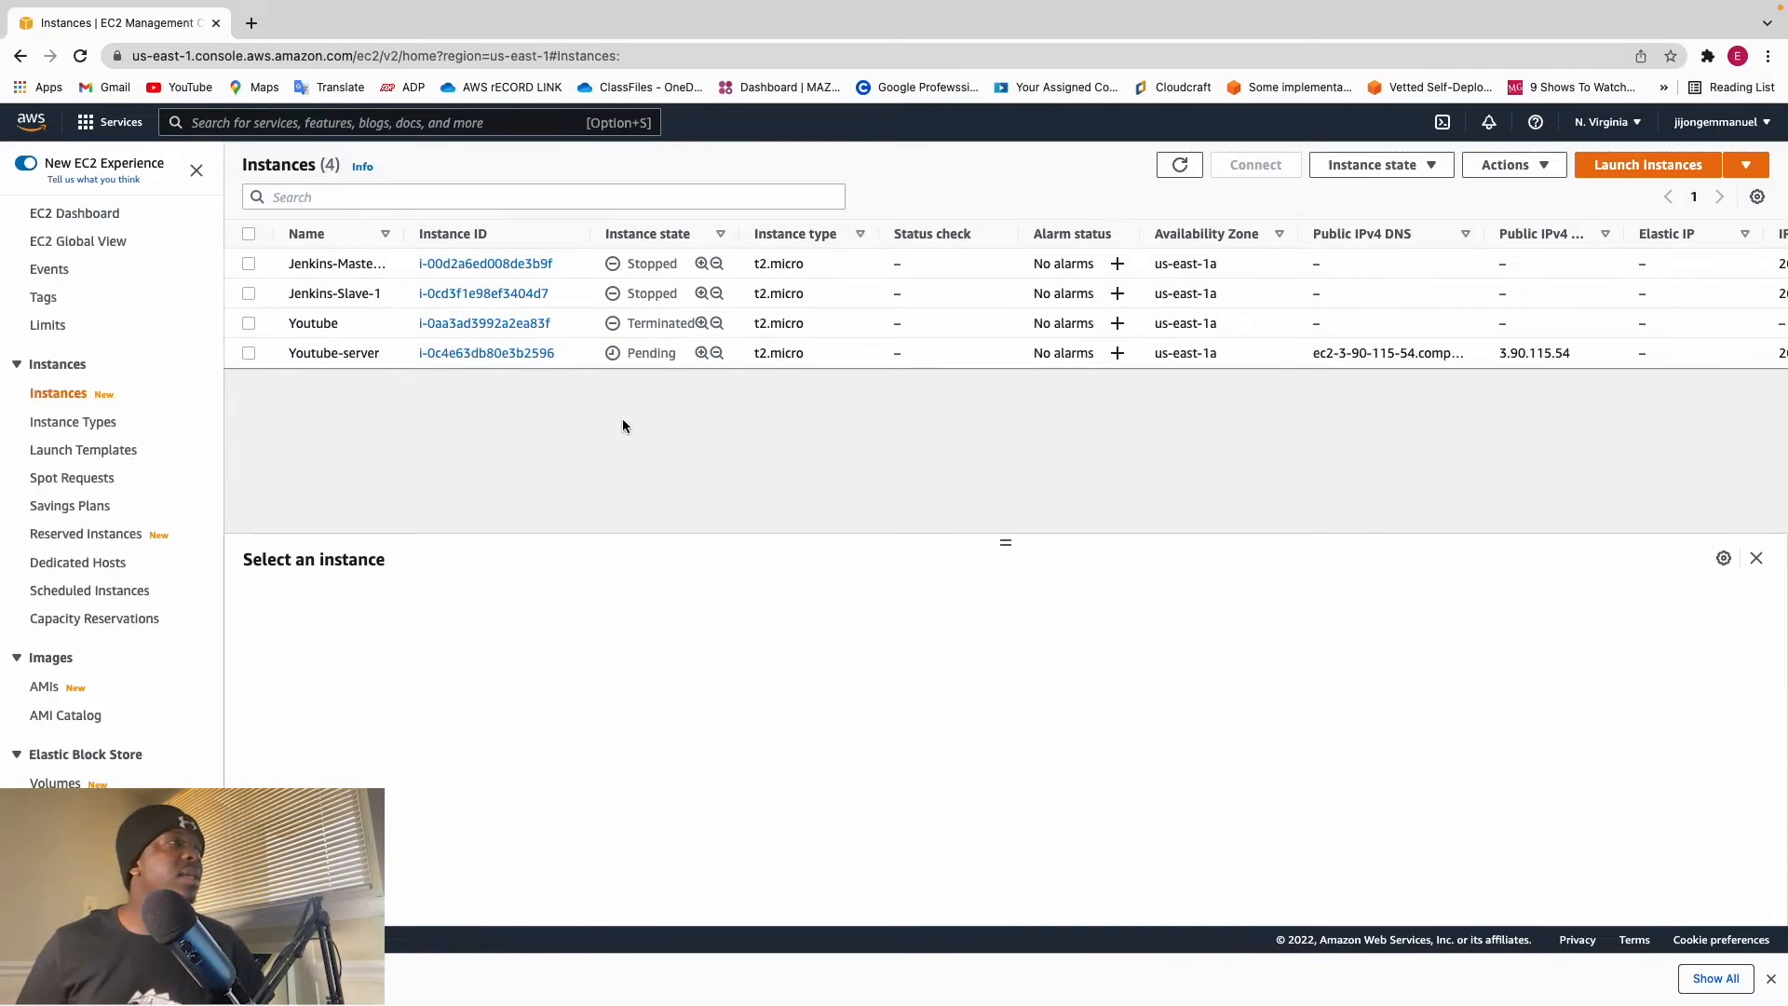
left_click_drag(677, 351, 590, 363)
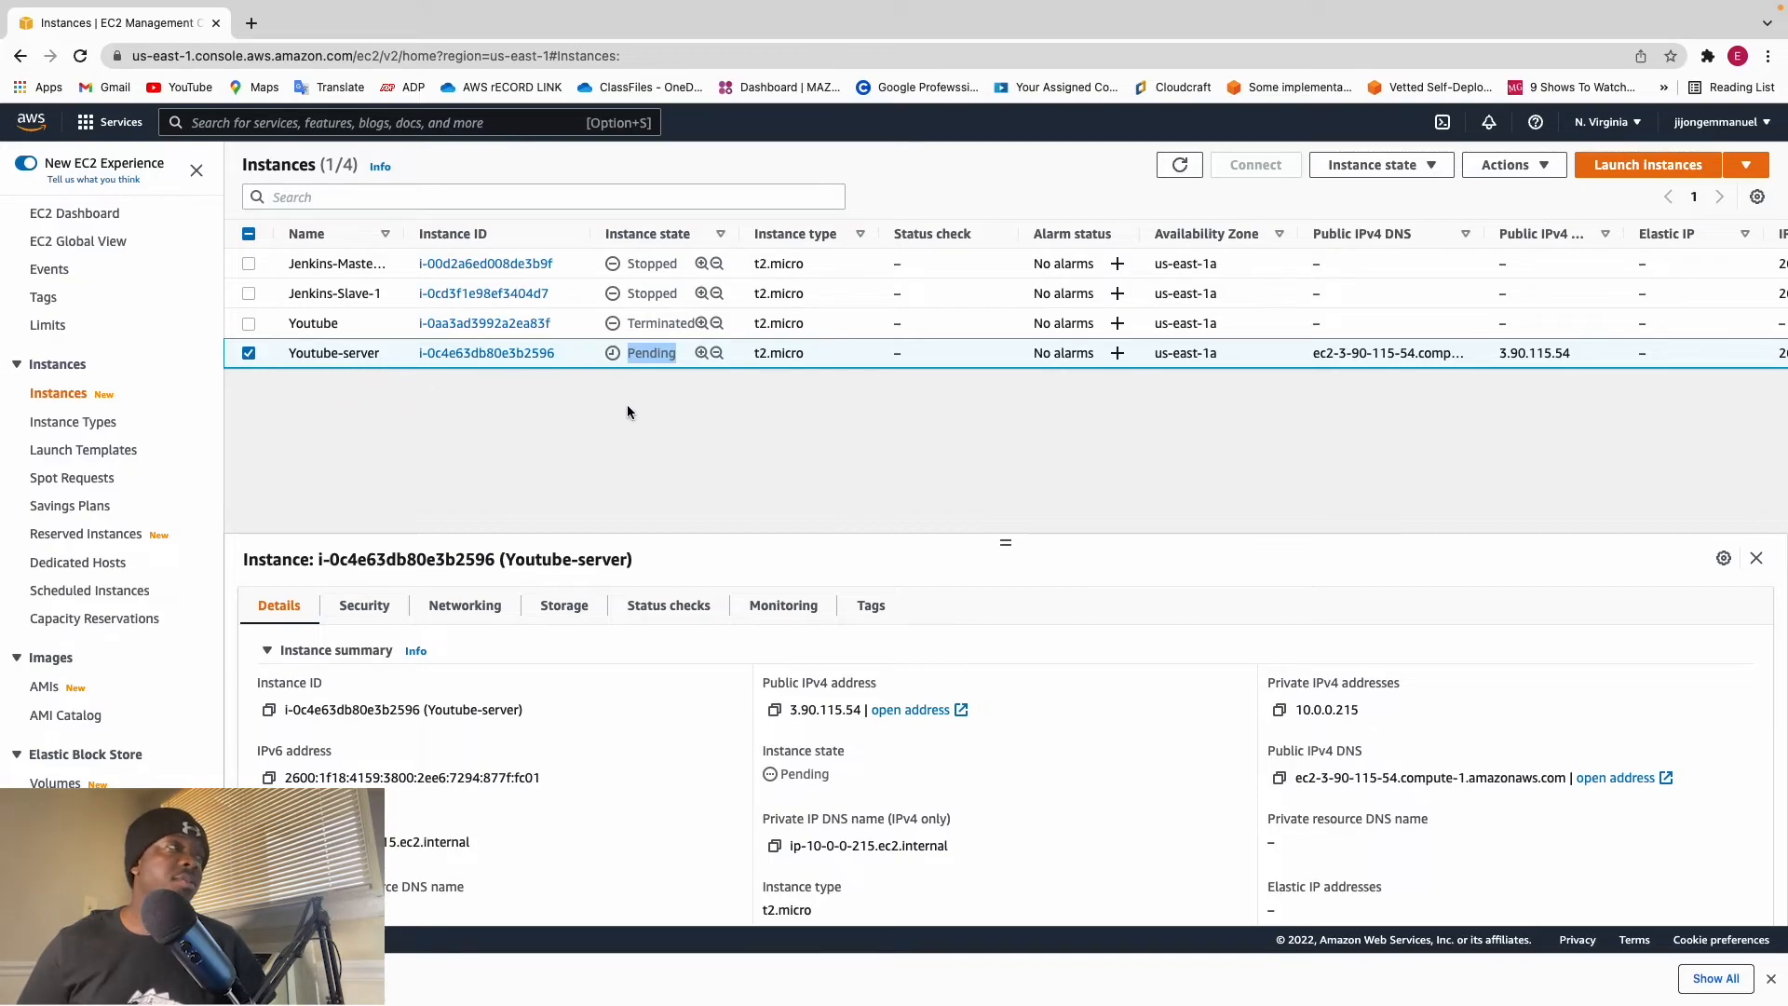
Step: Open sketch.io/sketchpad in a new browser tab and create a blank 1920 × 969 px canvas with the plain Color background
left_click(252, 23)
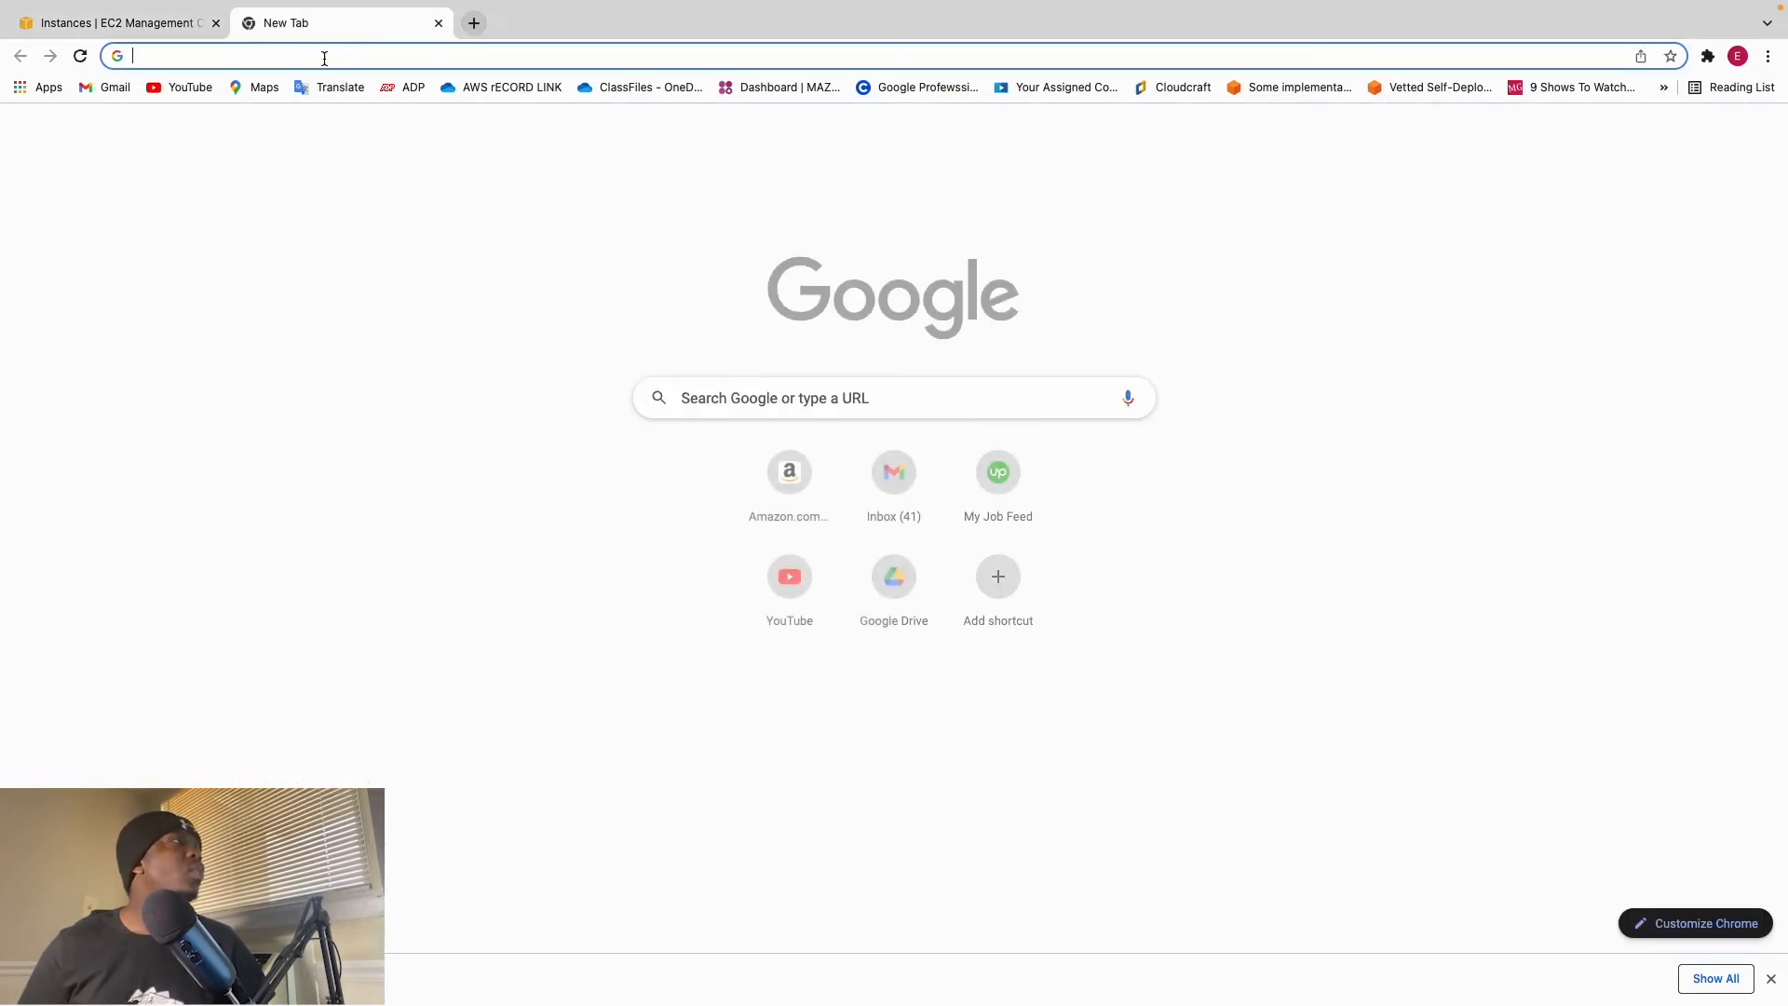
type("sk")
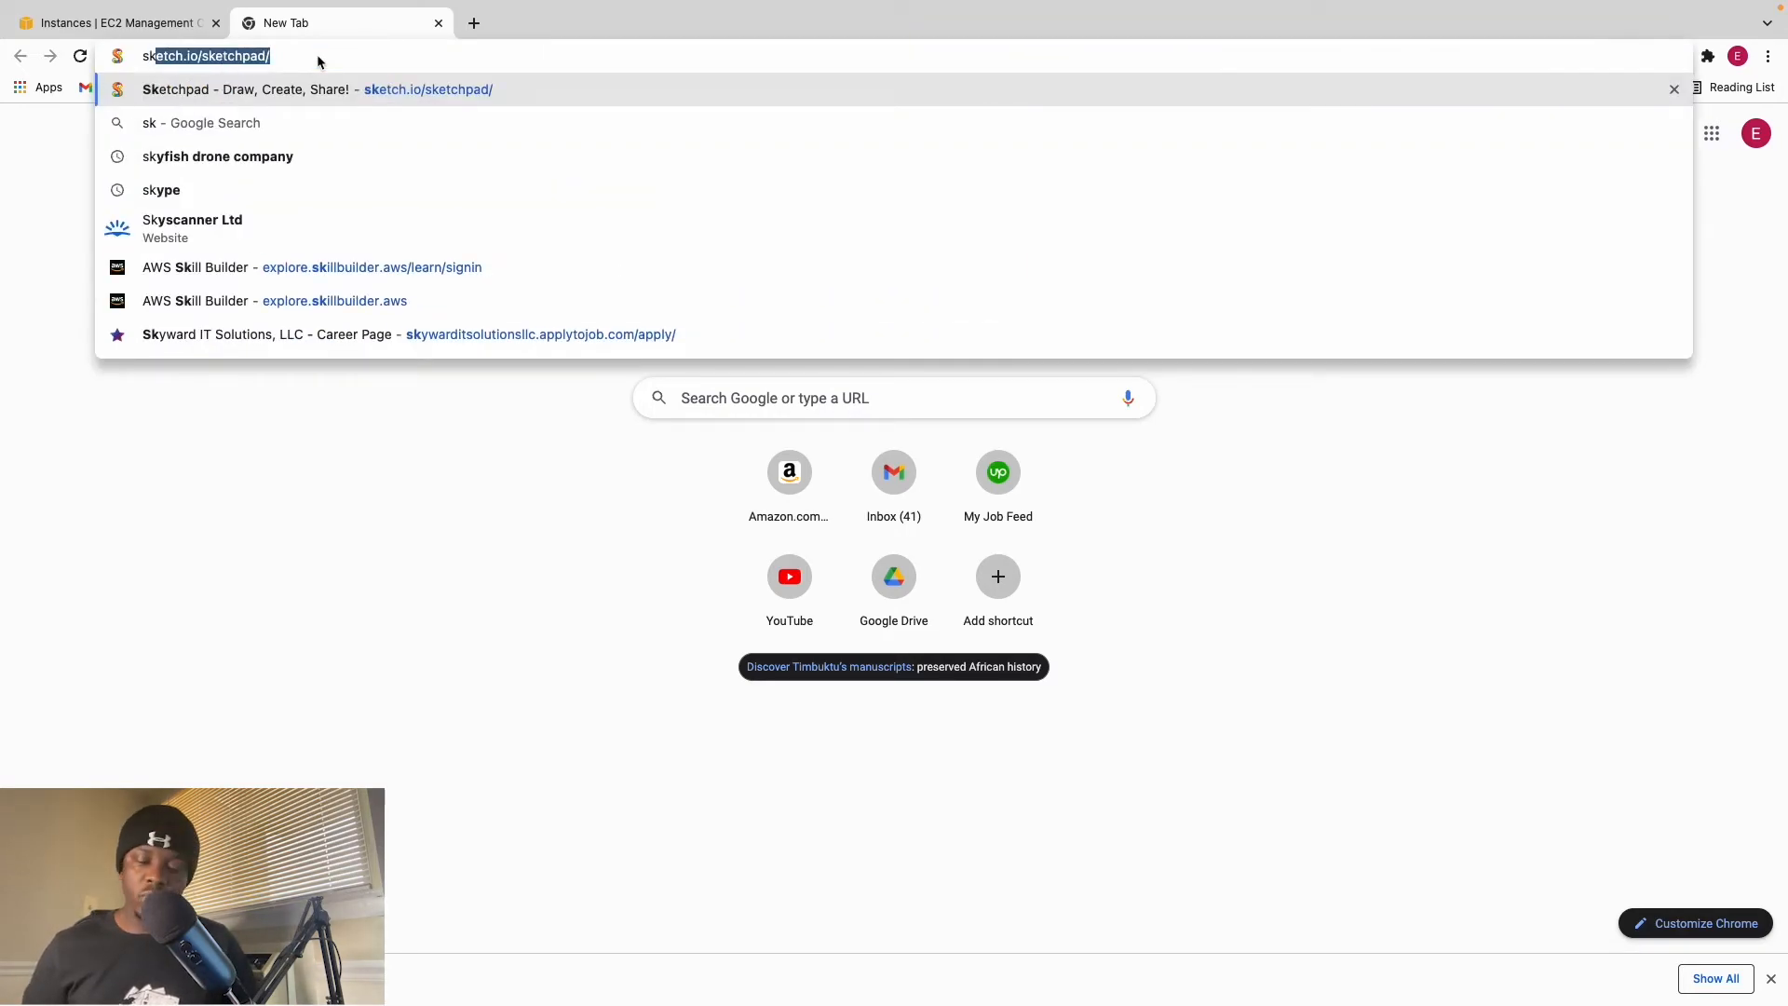
key("Return")
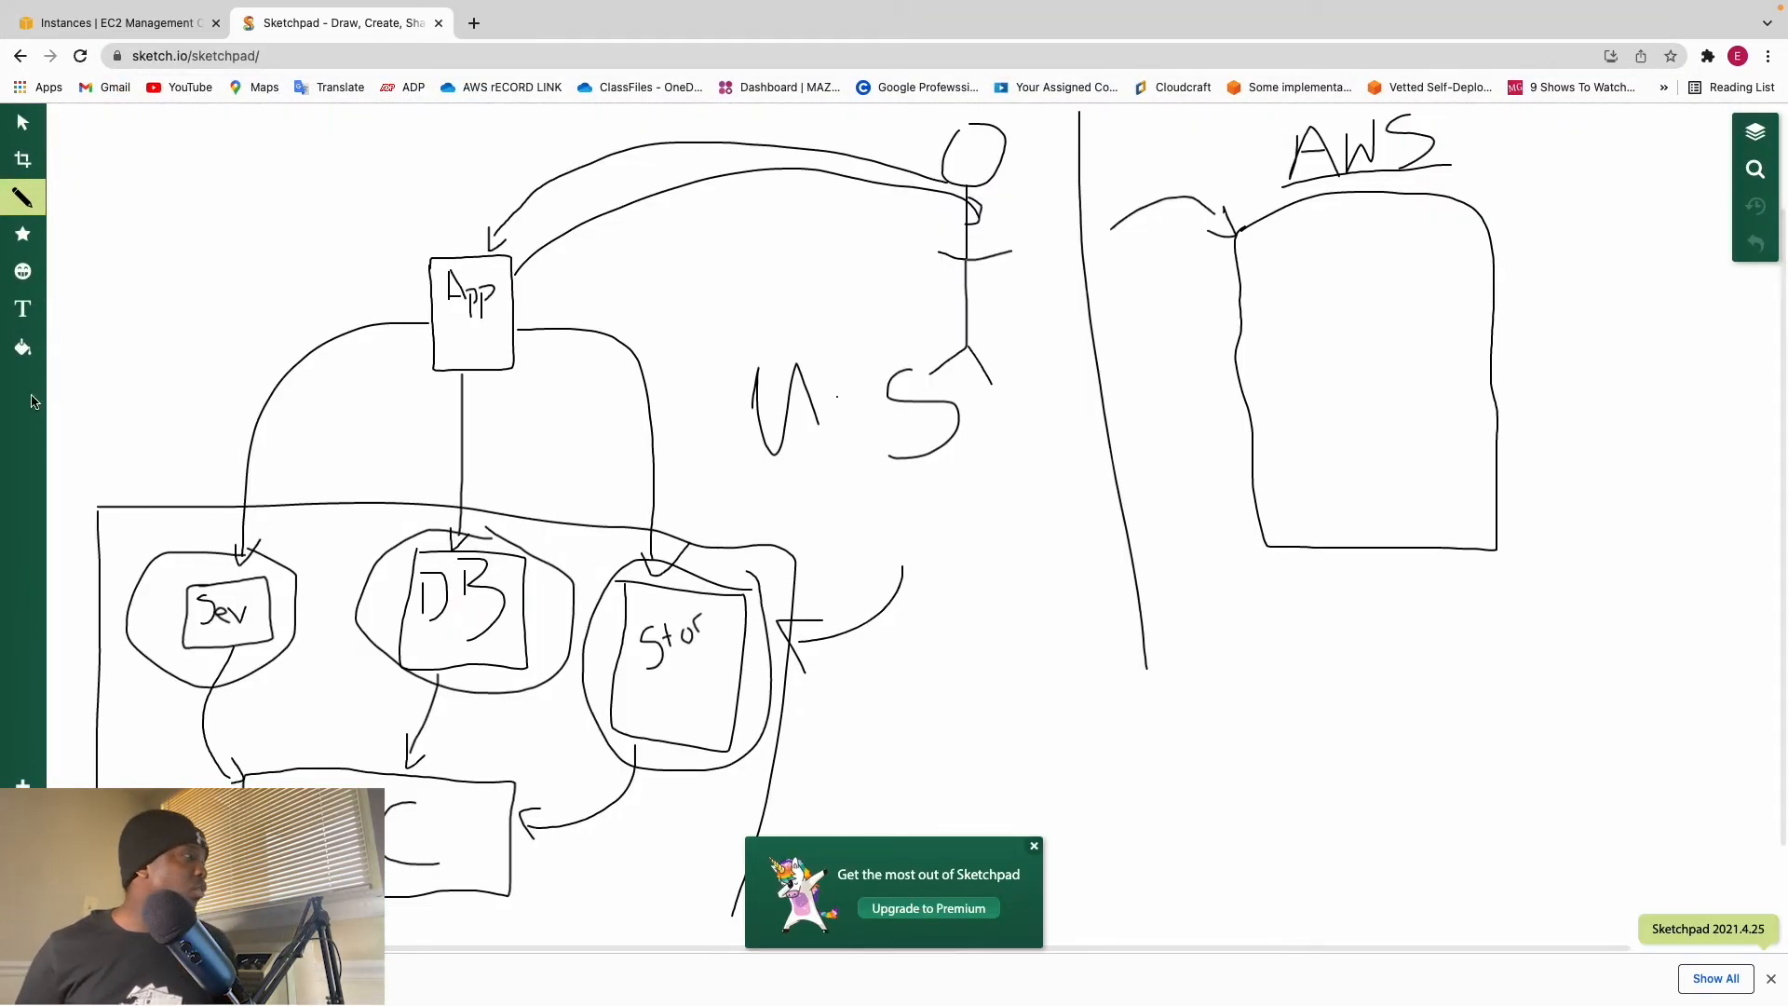
left_click(22, 783)
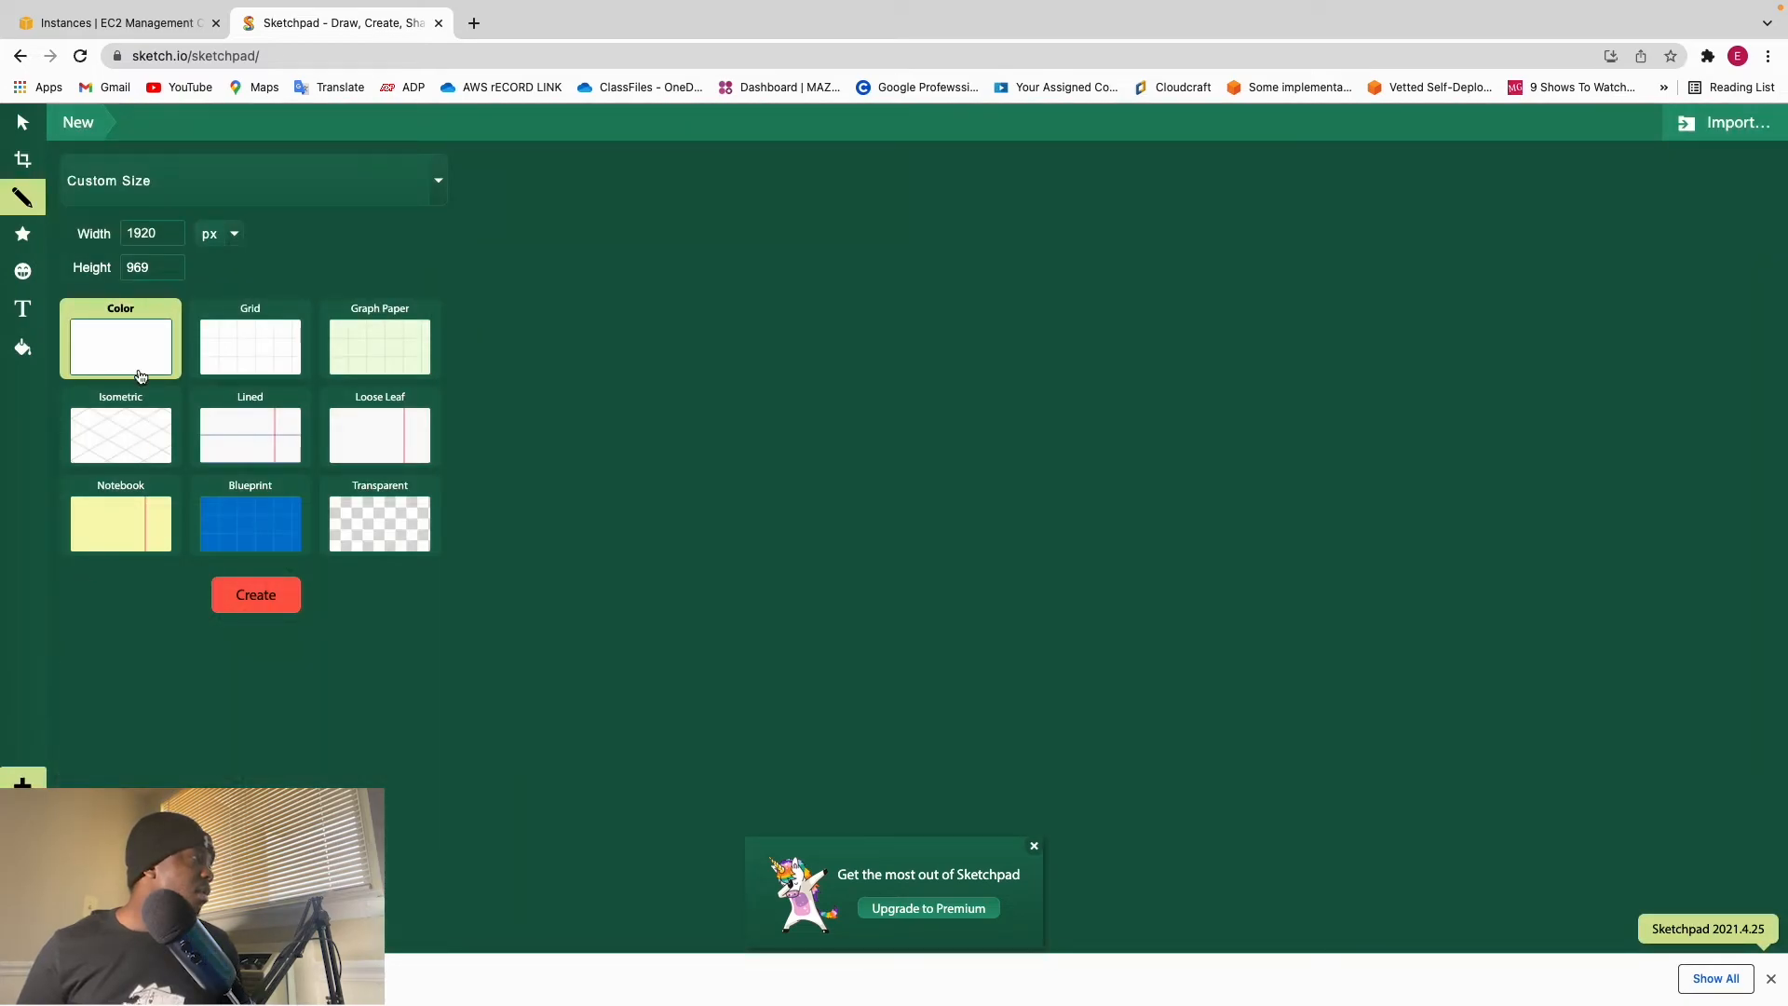
left_click(260, 603)
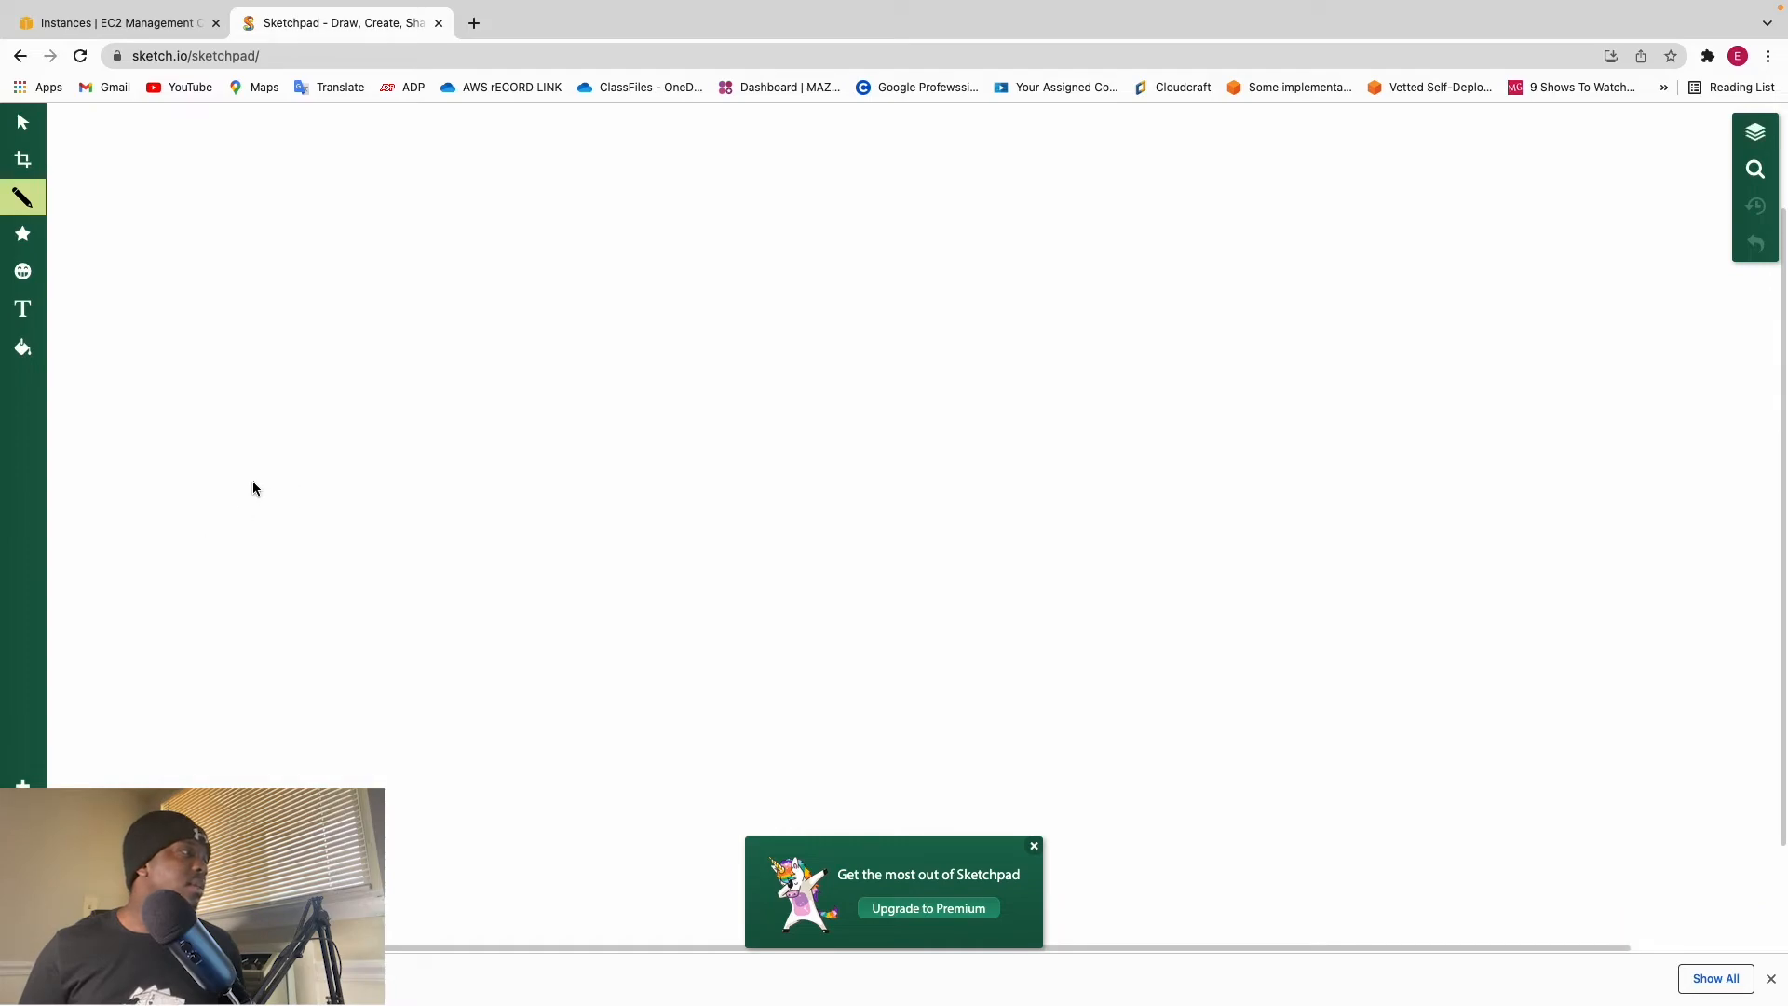
Step: Draw a laptop in the lower part of the canvas and a cloud in the upper part, labelled AWS with a short arrow
mouse_move(309, 619)
left_mouse_down()
mouse_move(232, 587)
mouse_move(239, 479)
mouse_move(257, 480)
left_mouse_up()
left_click_drag(231, 618, 180, 651)
mouse_move(954, 203)
left_mouse_down()
mouse_move(955, 167)
mouse_move(1092, 114)
left_mouse_up()
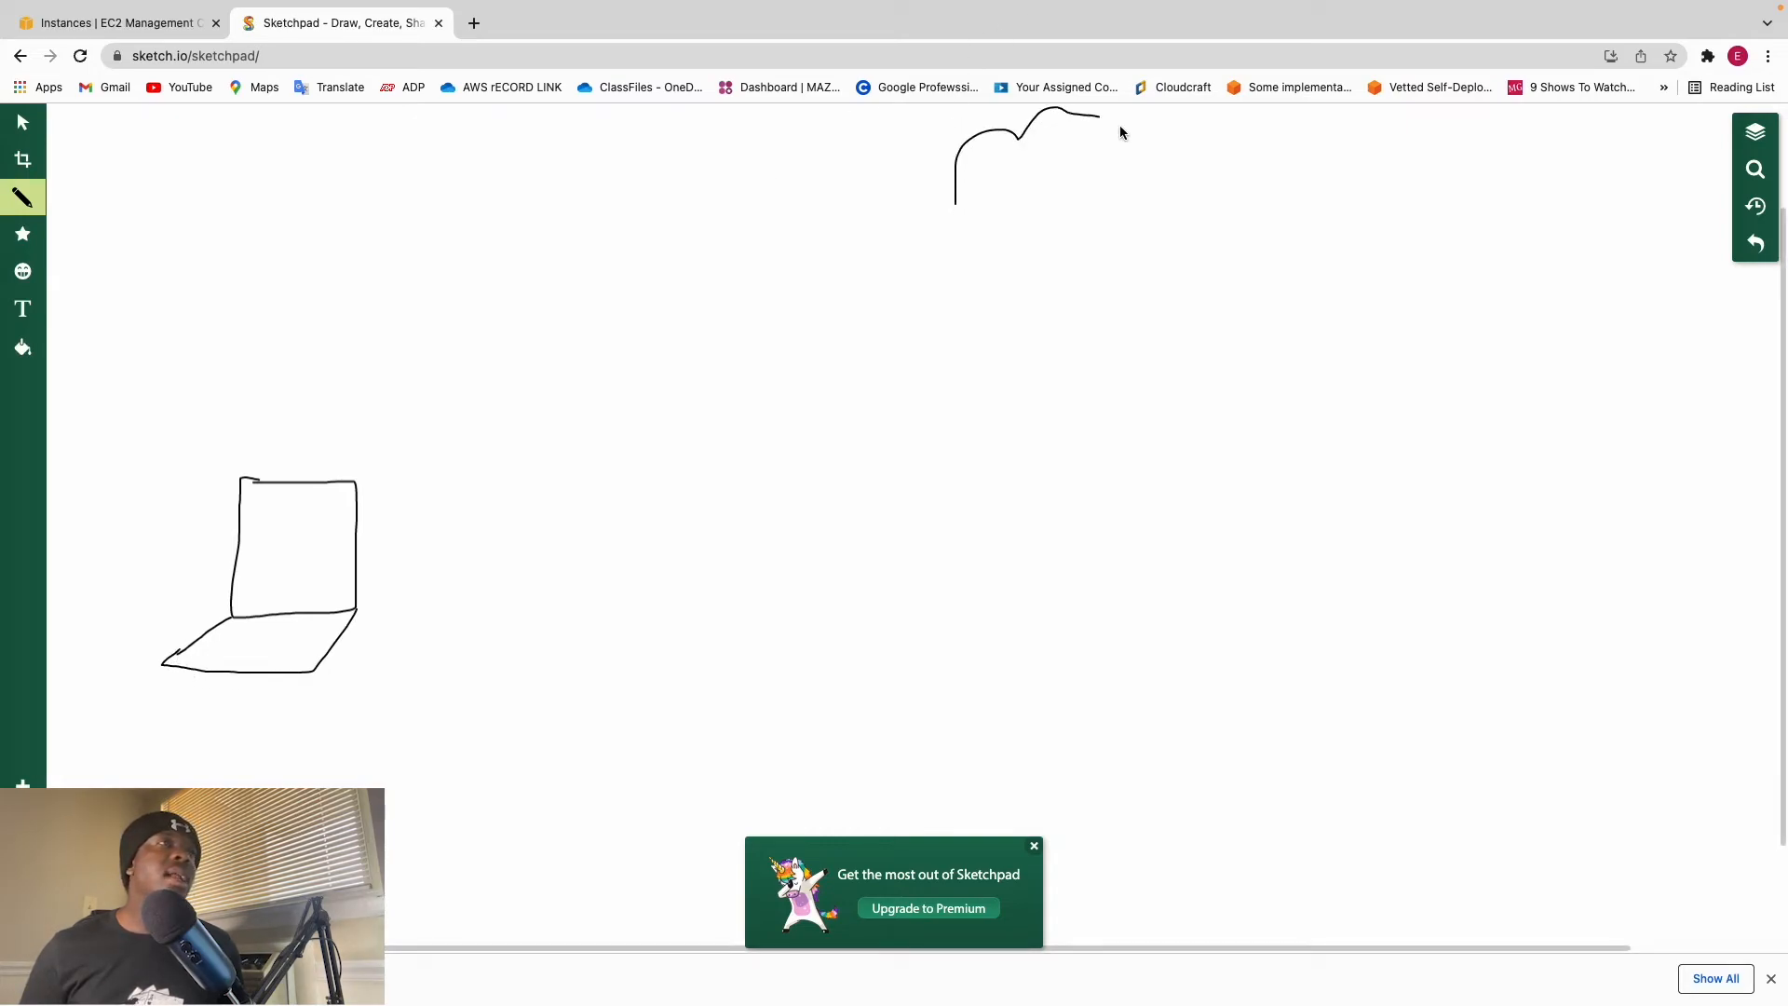
mouse_move(1023, 375)
left_mouse_down()
mouse_move(950, 228)
mouse_move(959, 205)
left_mouse_up()
mouse_move(780, 159)
left_mouse_down()
mouse_move(777, 212)
mouse_move(850, 130)
left_mouse_up()
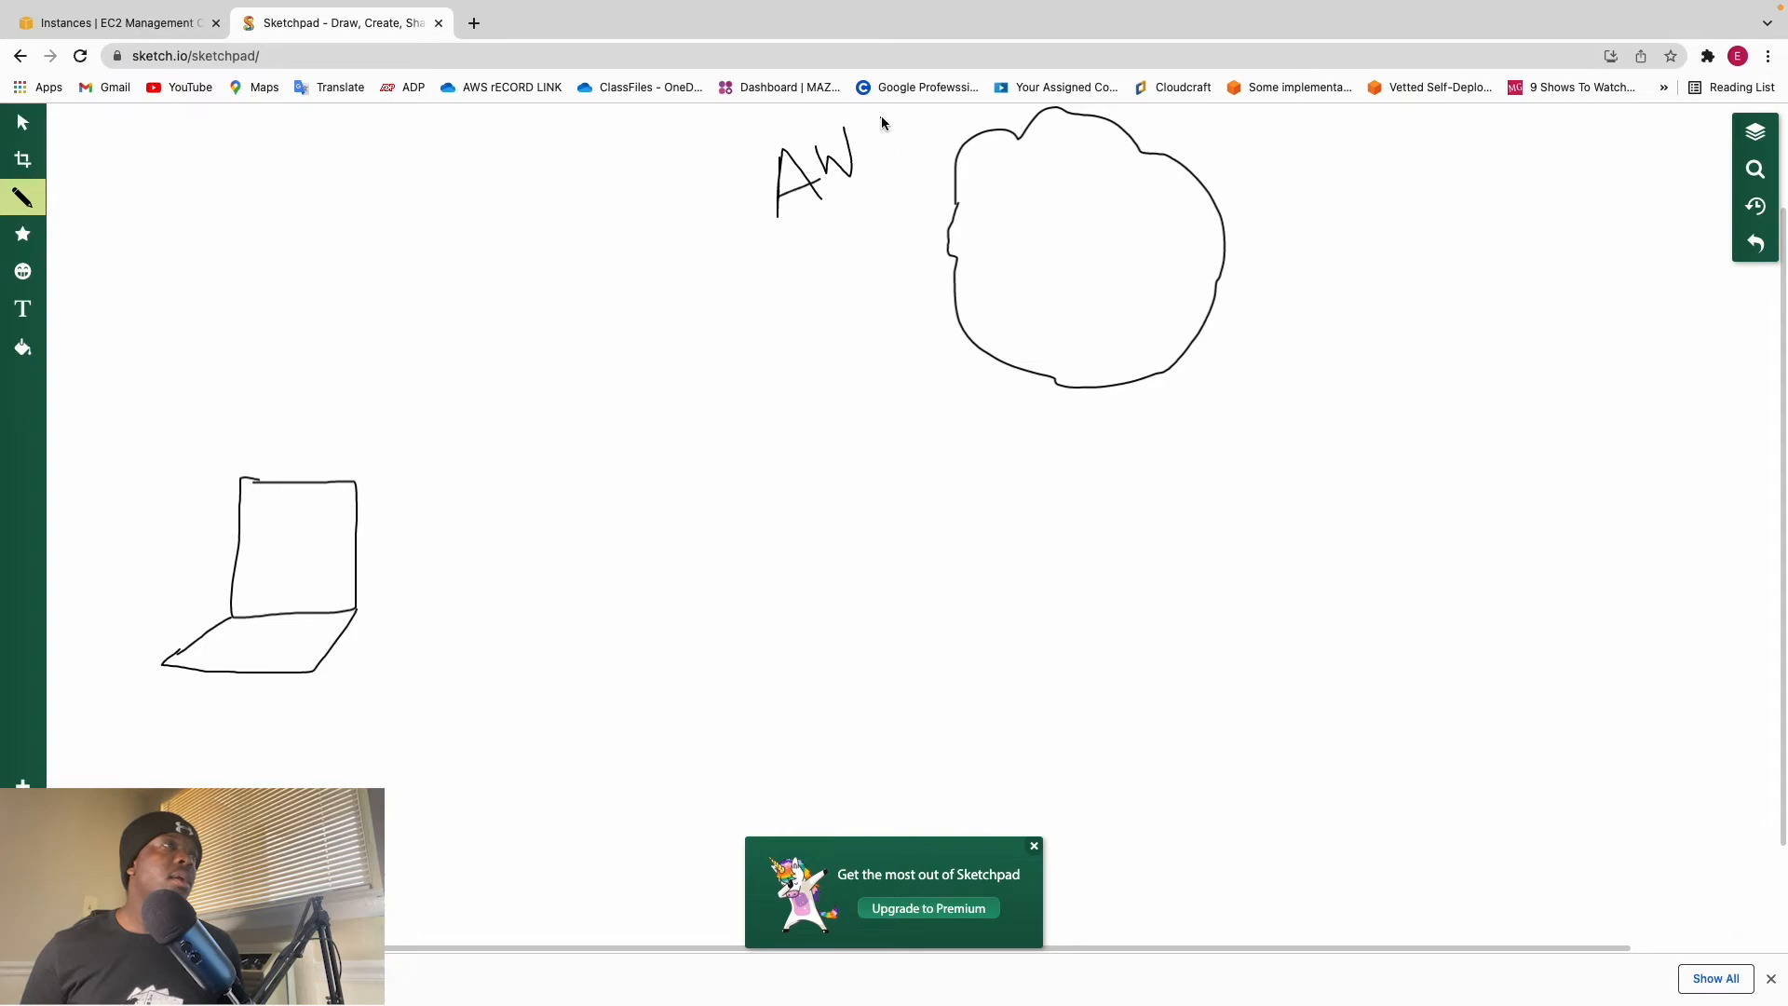
mouse_move(917, 198)
left_mouse_down()
mouse_move(945, 215)
mouse_move(933, 223)
left_mouse_up()
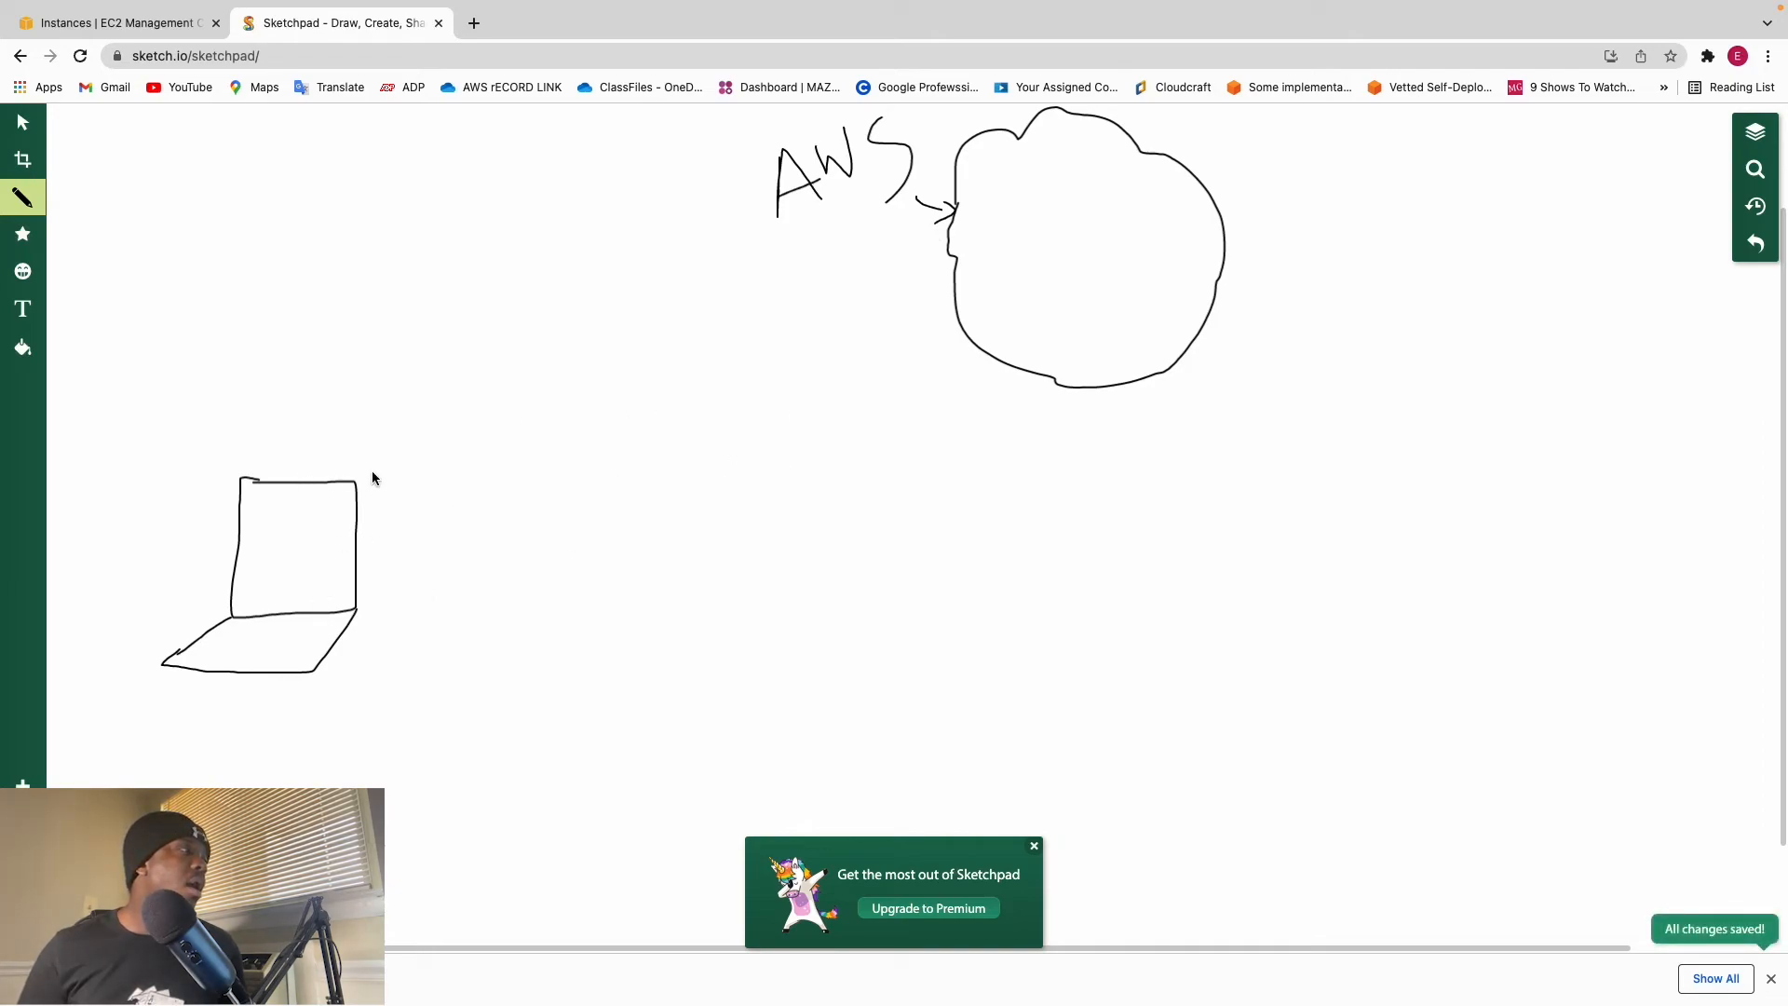
Step: Draw a long curved arrow from the laptop to the AWS cloud and a box marked YS inside the cloud
mouse_move(335, 477)
left_mouse_down()
mouse_move(681, 310)
mouse_move(901, 314)
mouse_move(952, 283)
mouse_move(932, 359)
left_mouse_up()
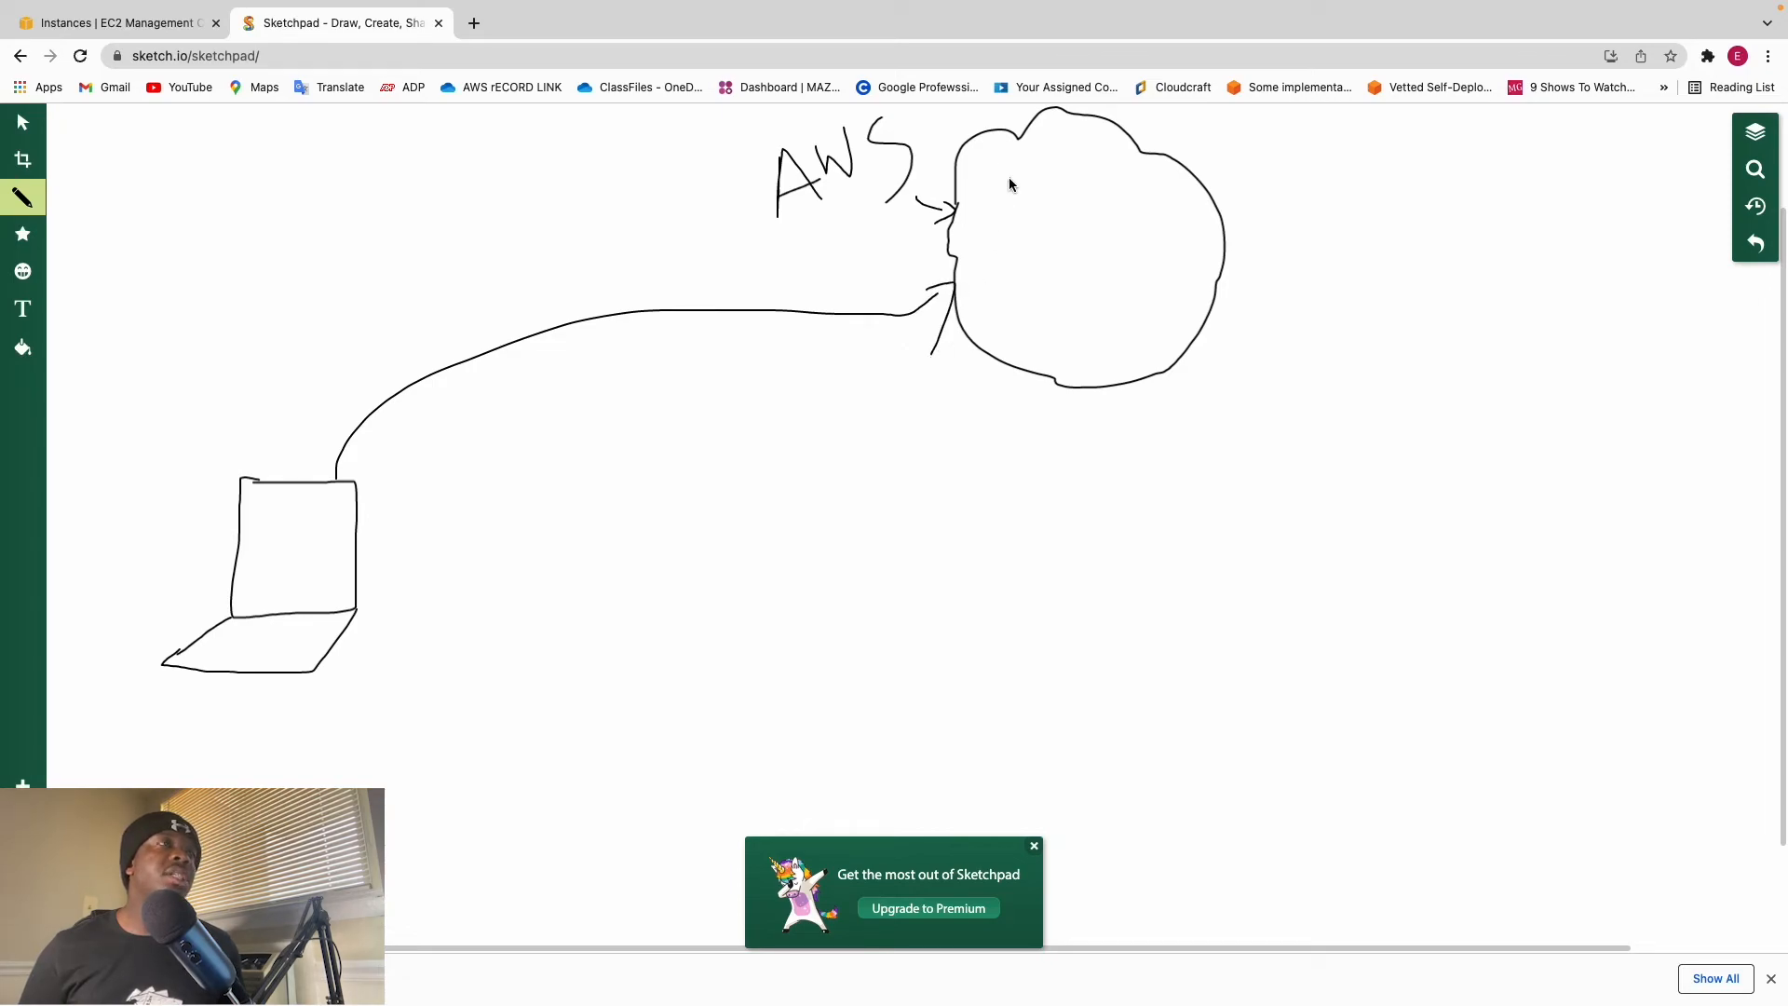
left_click_drag(1098, 164, 1011, 163)
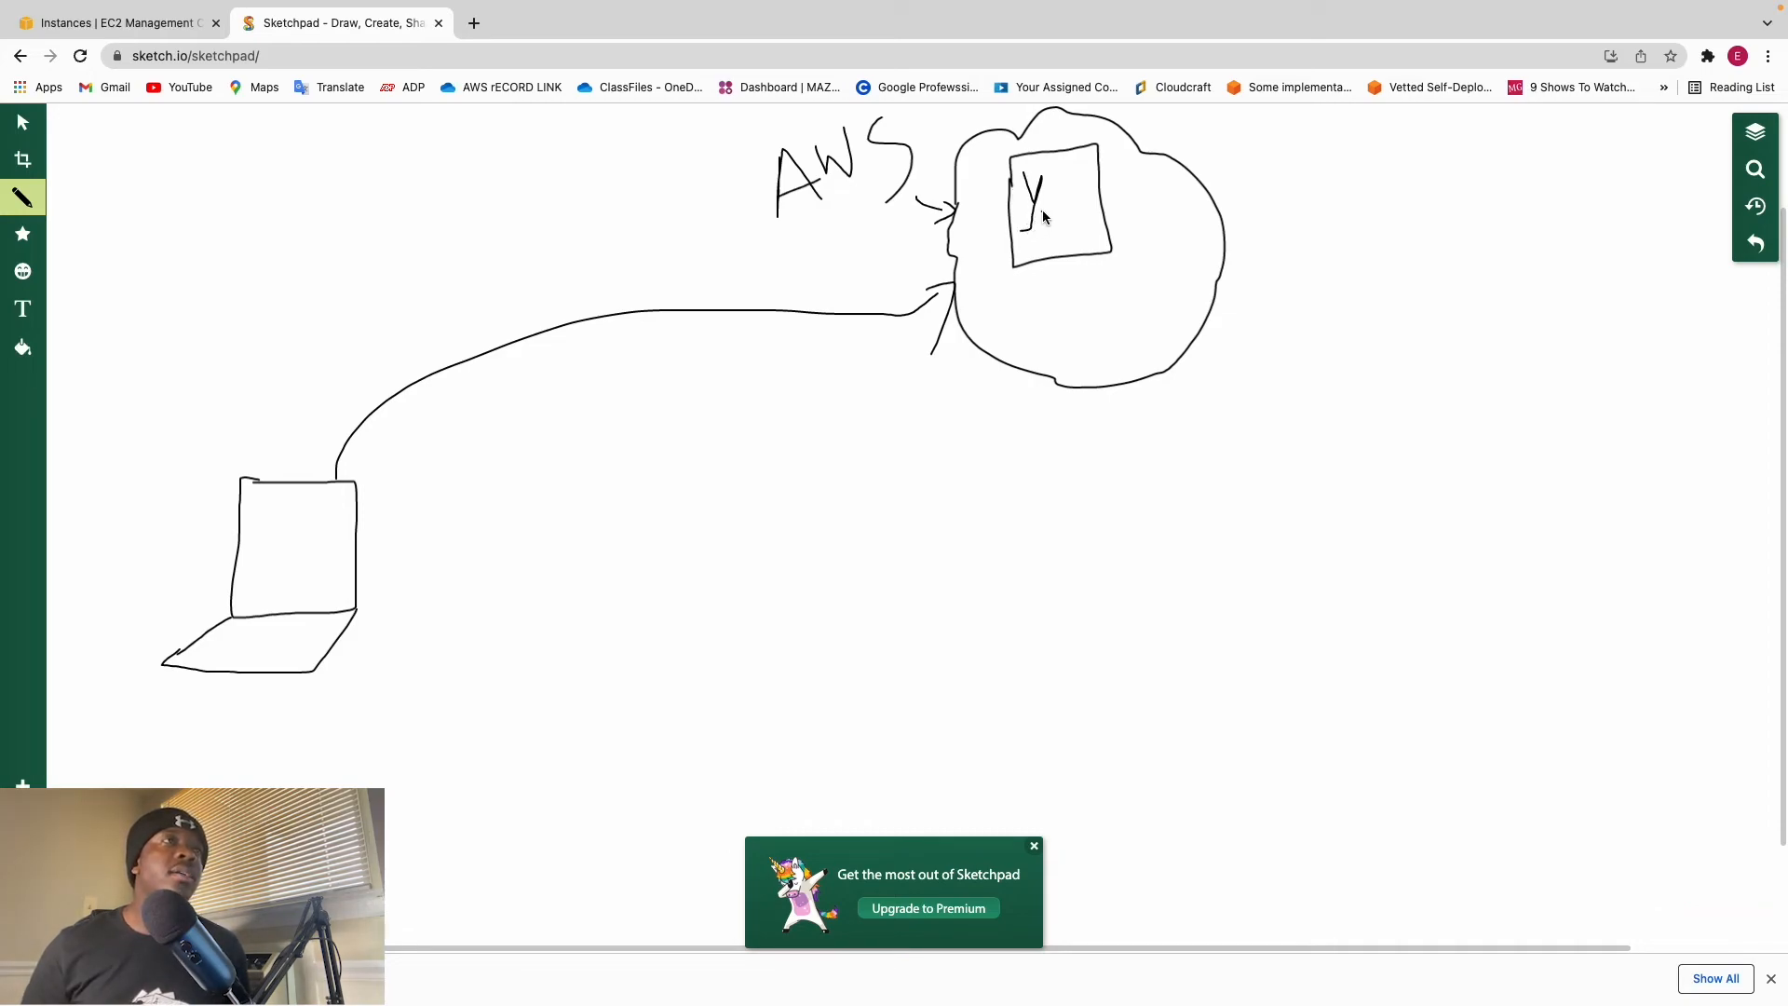
left_click_drag(1057, 203, 1068, 245)
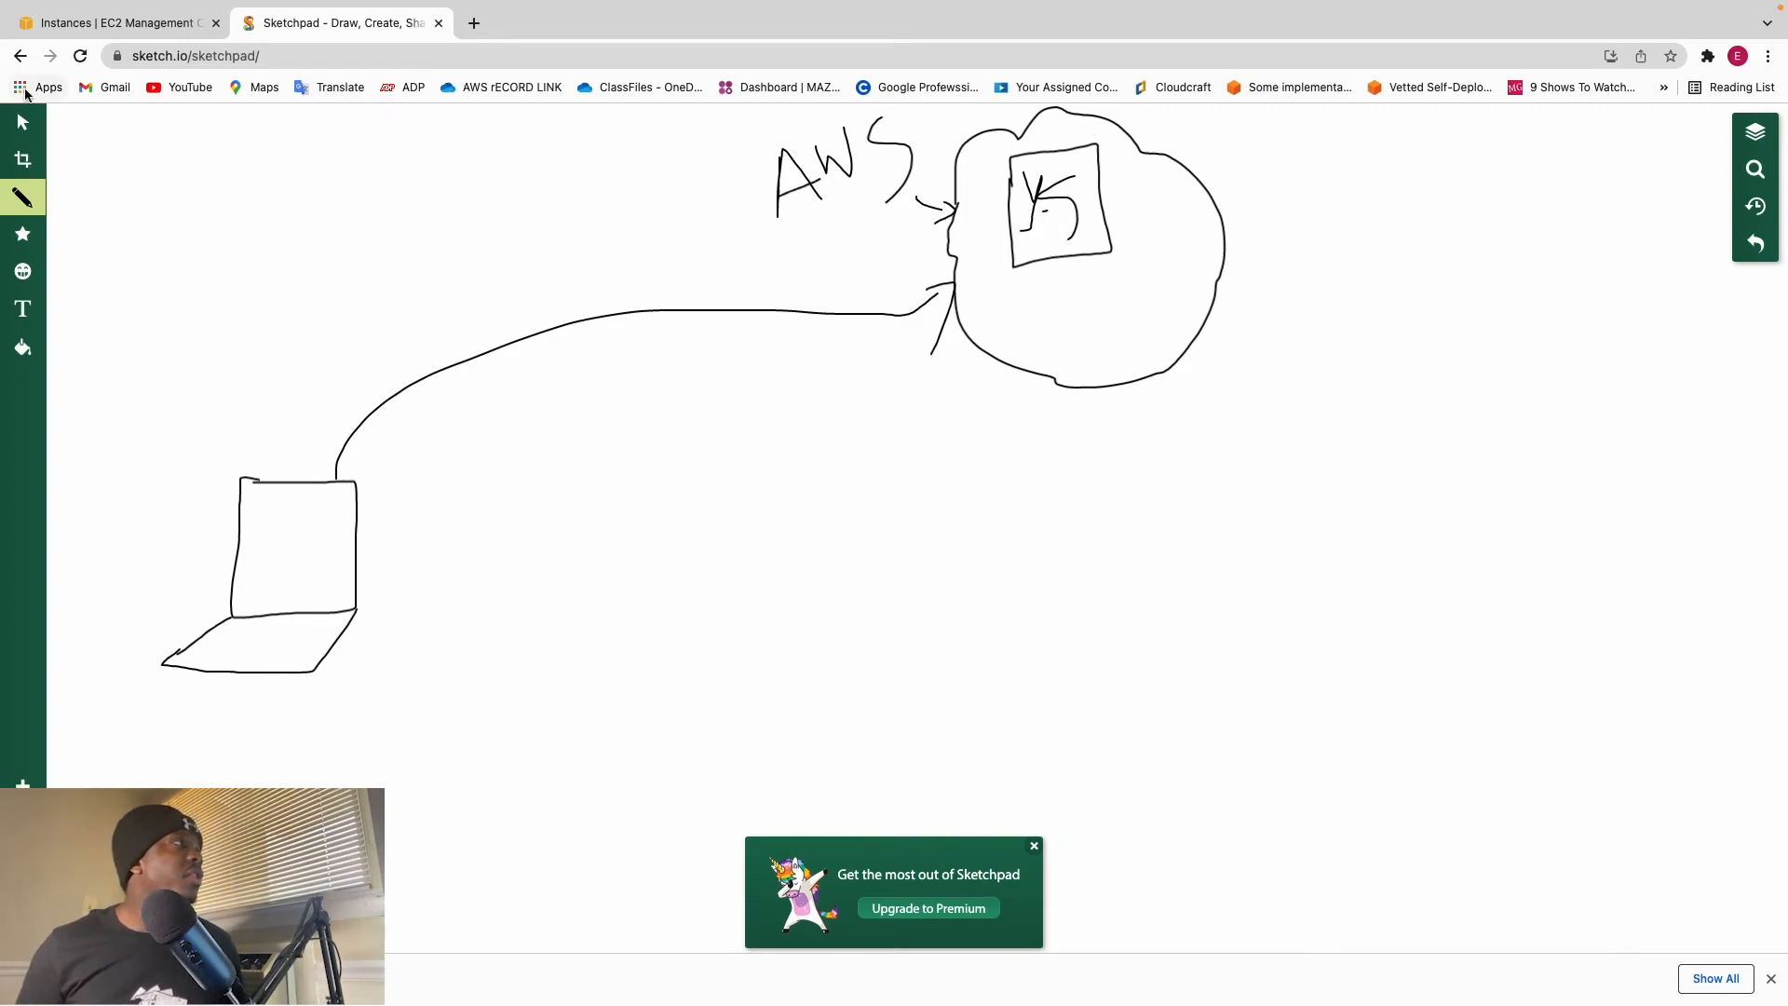
Step: Return to the EC2 console, open the Youtube-server instance's details page, and review its summary and instance details
left_click(118, 25)
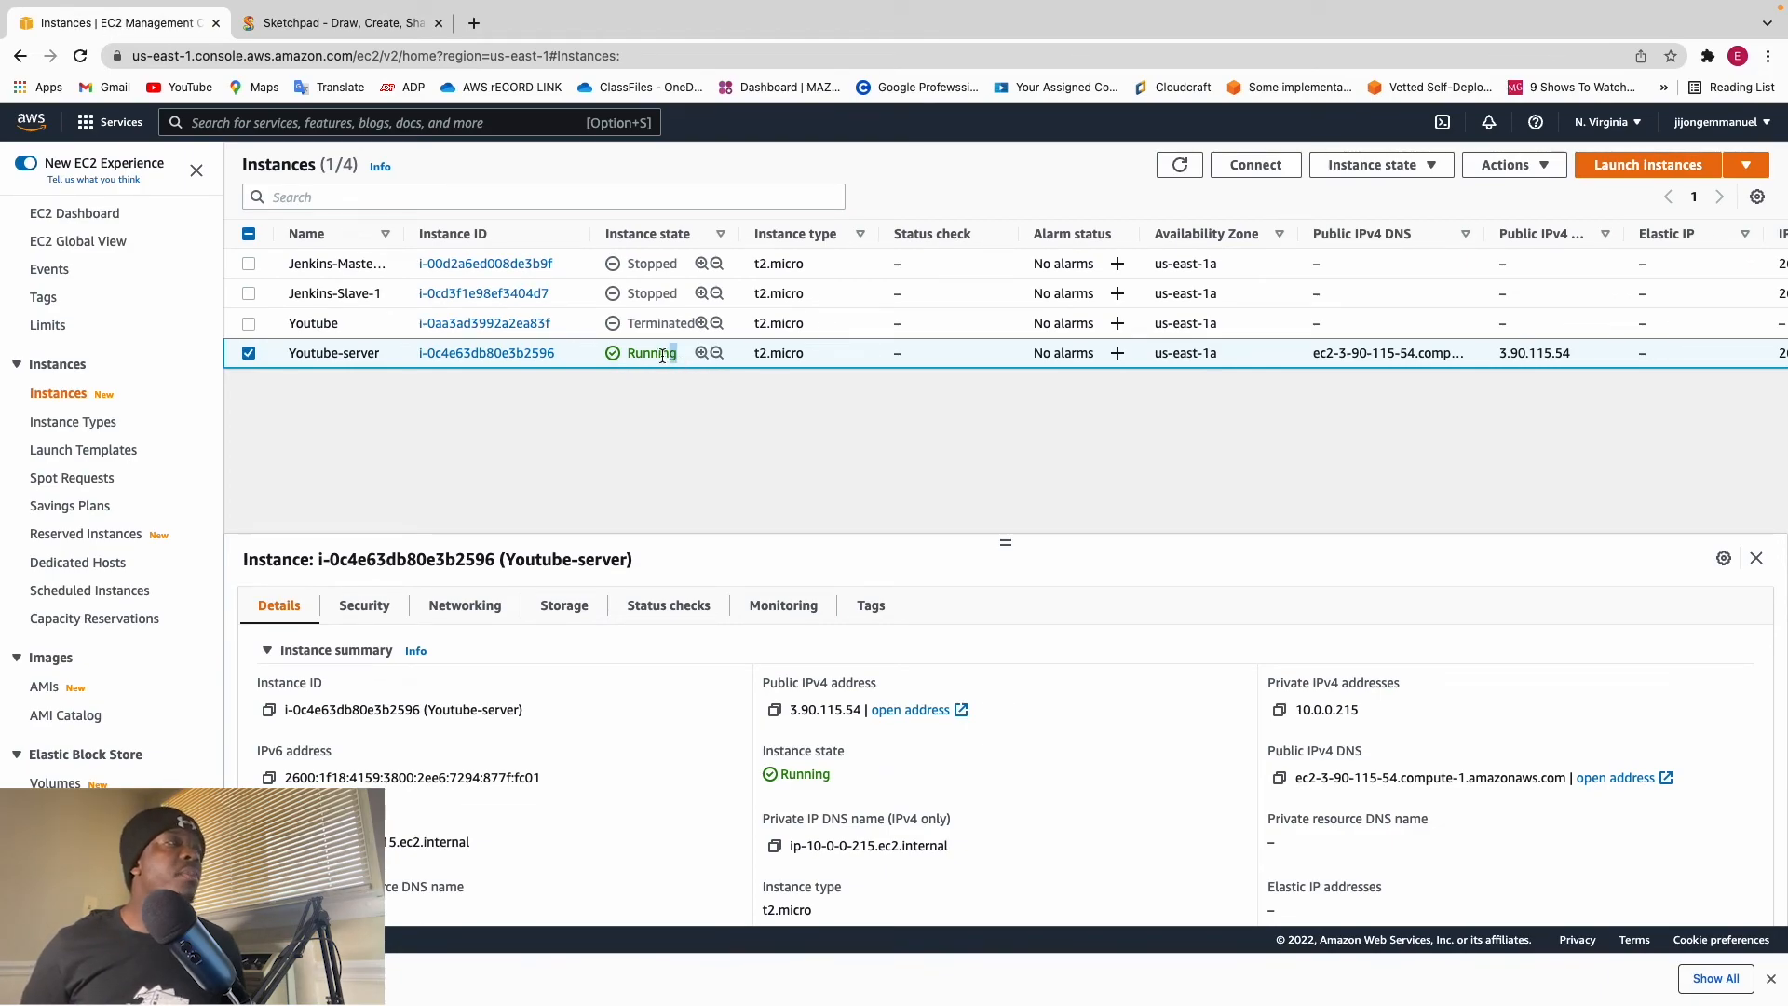
left_click(479, 358)
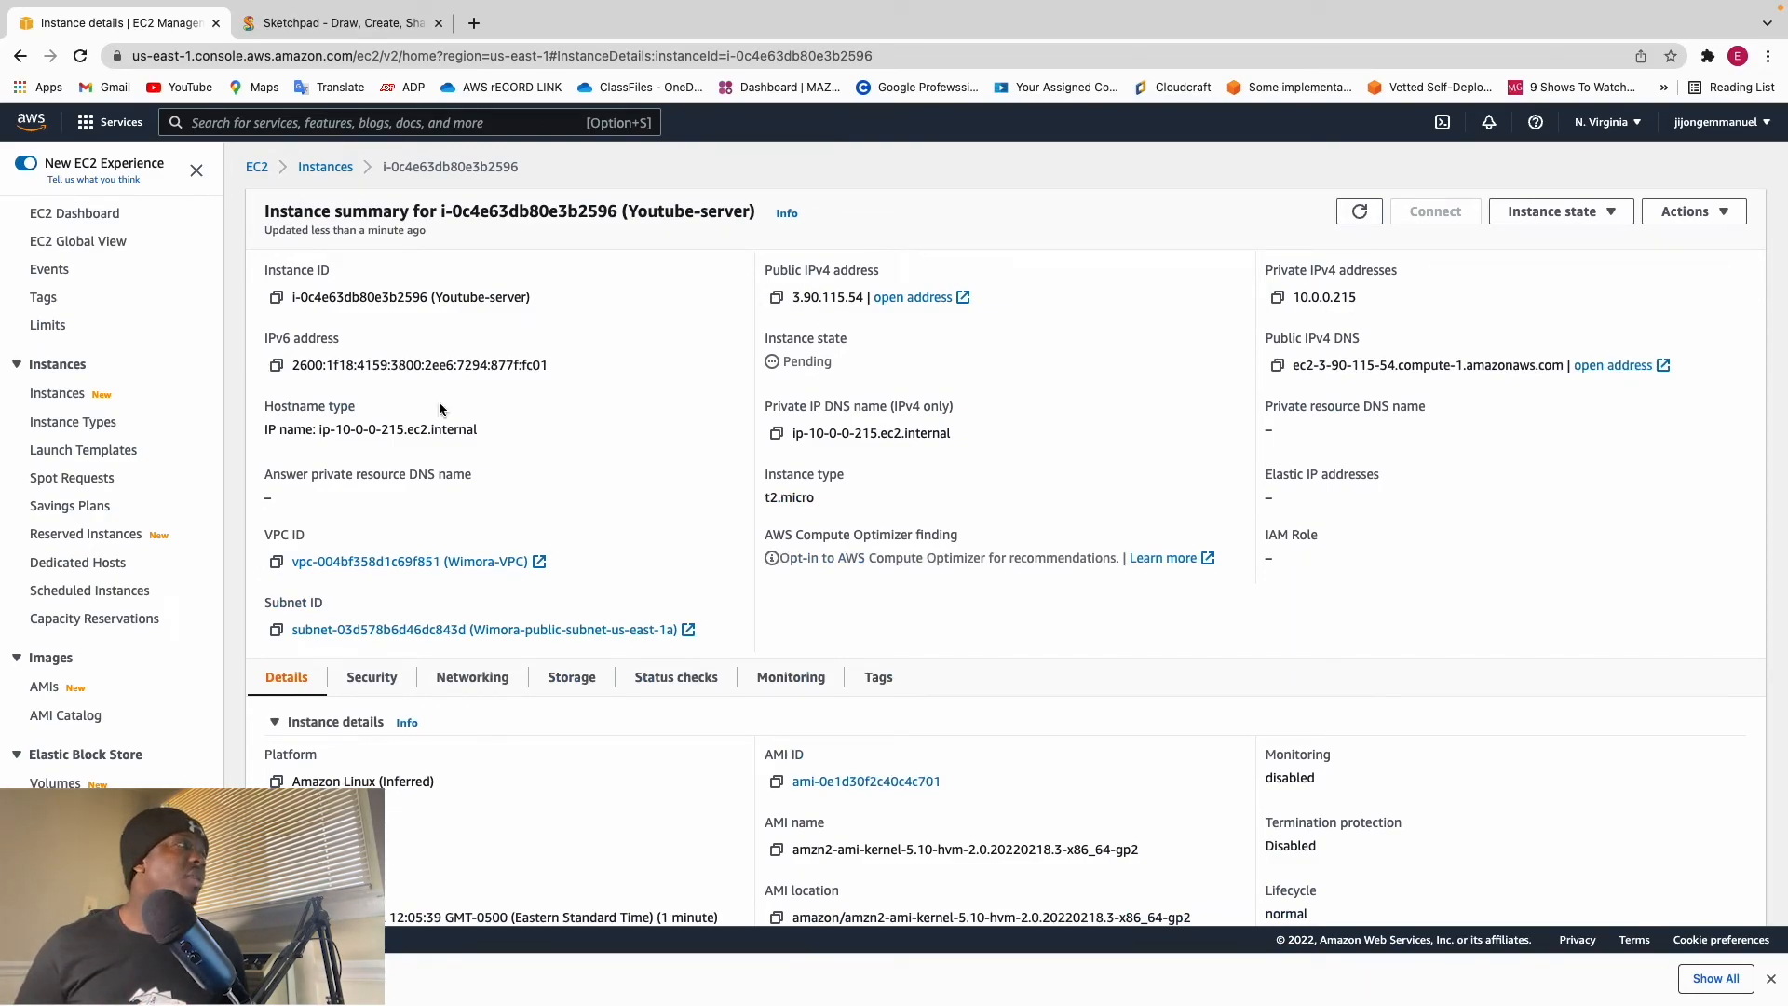
left_click_drag(334, 266, 264, 270)
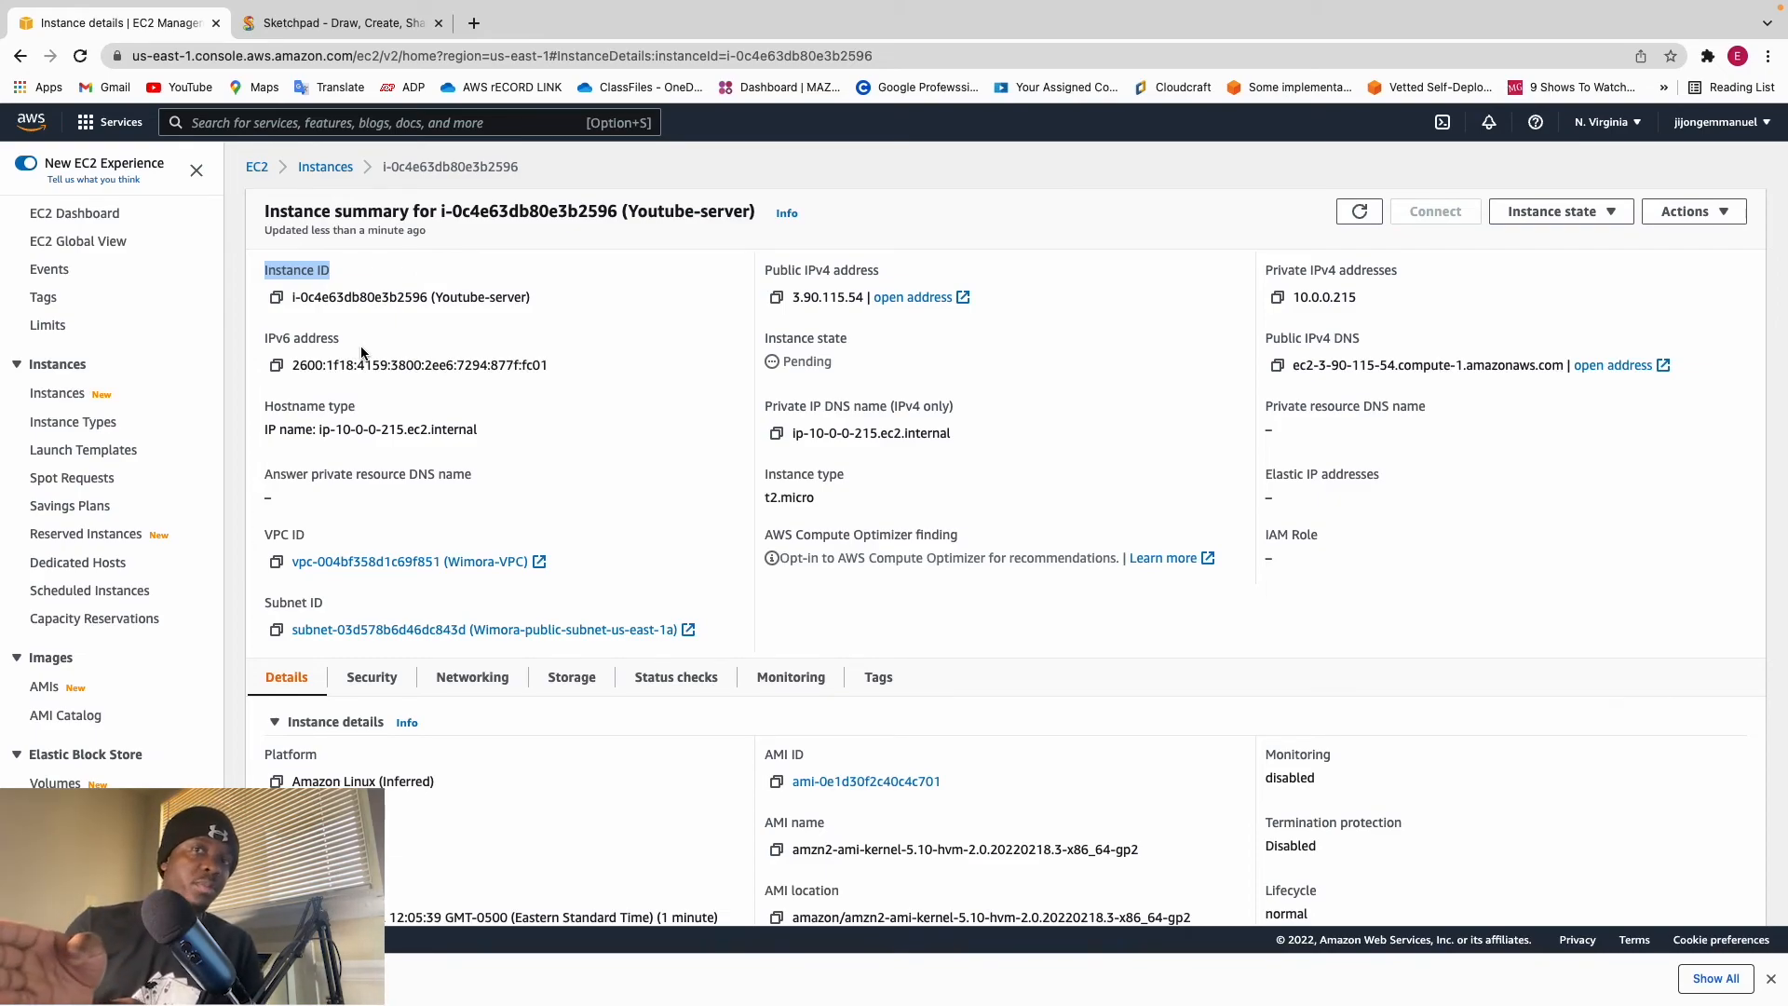
scroll(848, 571, "down", 1)
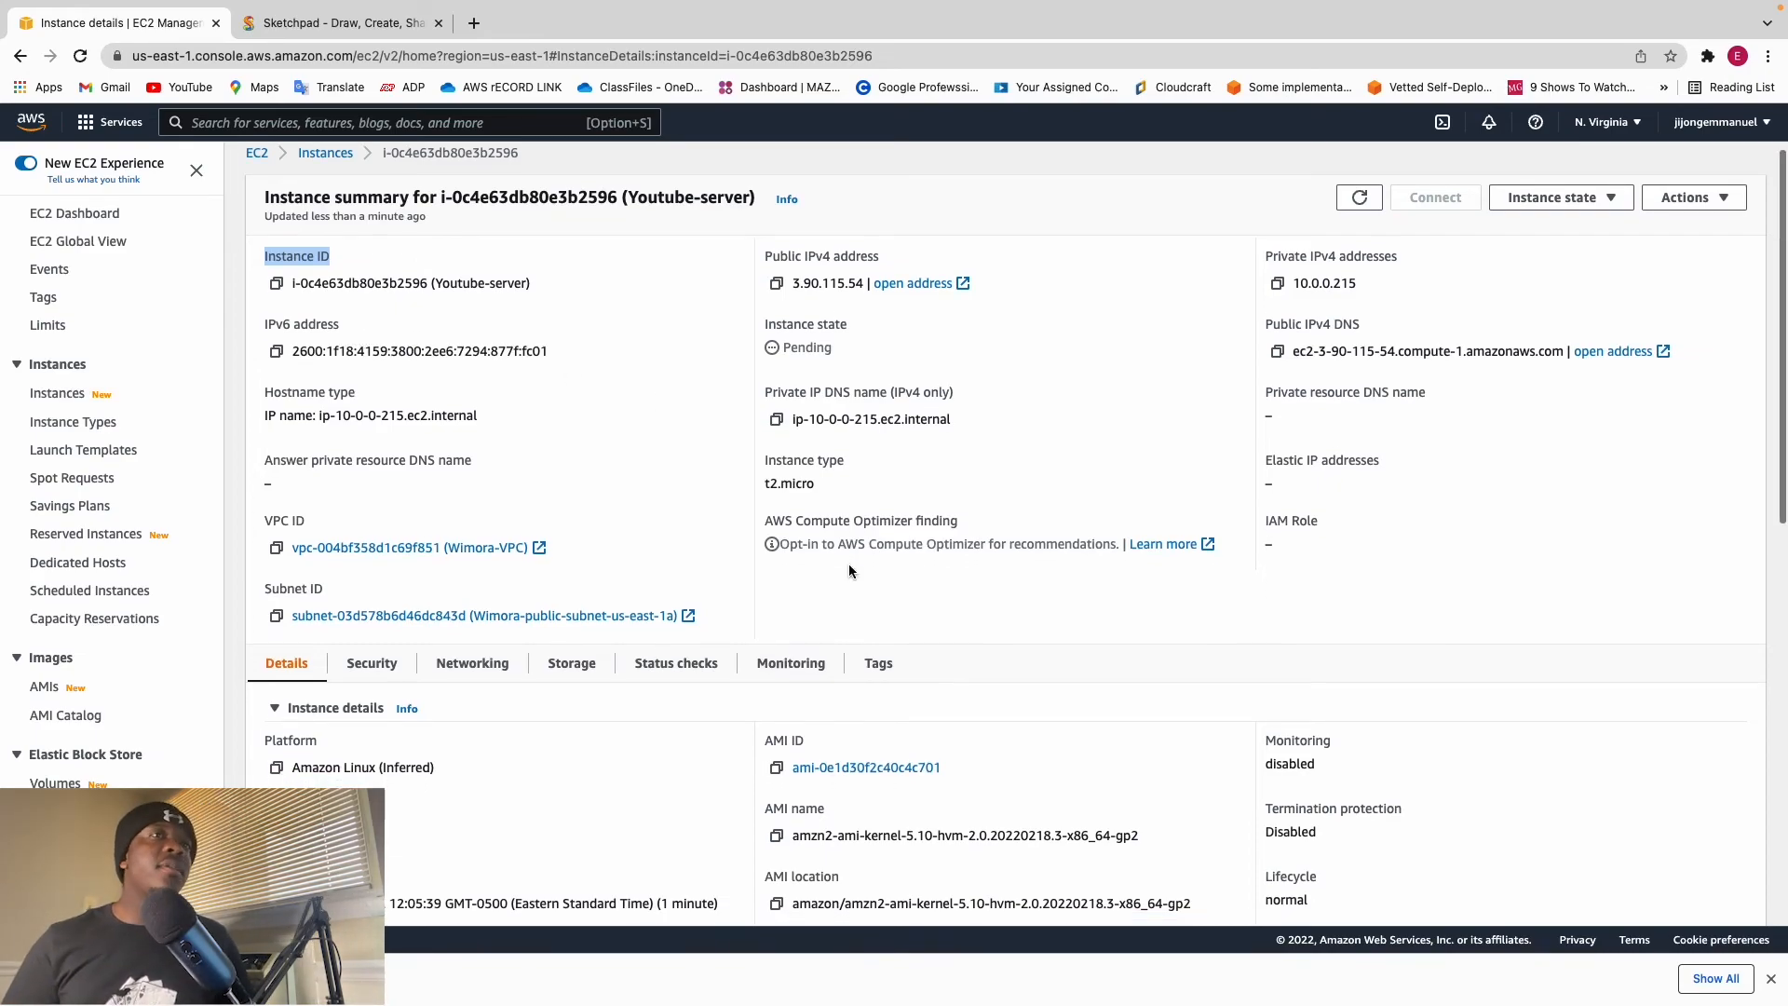
scroll(849, 571, "down", 5)
scroll(849, 571, "up", 2)
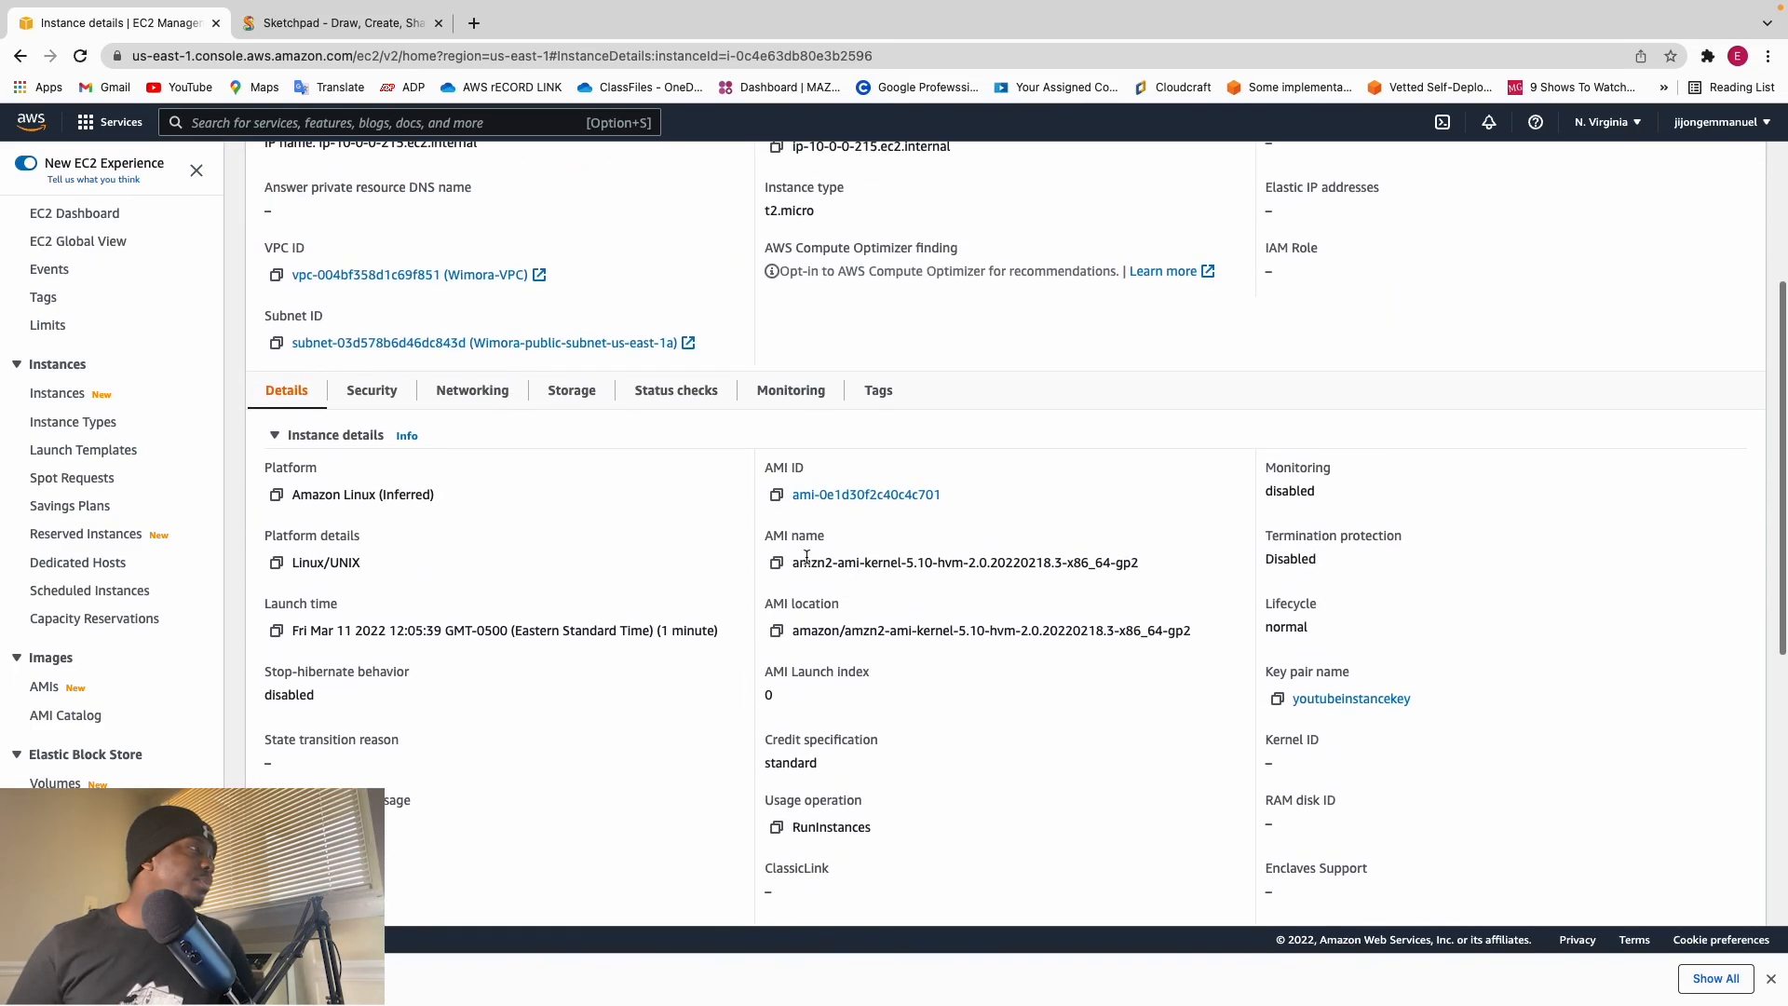
Step: Examine the Youtube-server instance's security, networking, storage, status check and monitoring information, and return to its general details
left_click(372, 391)
scroll(373, 391, "up", 3)
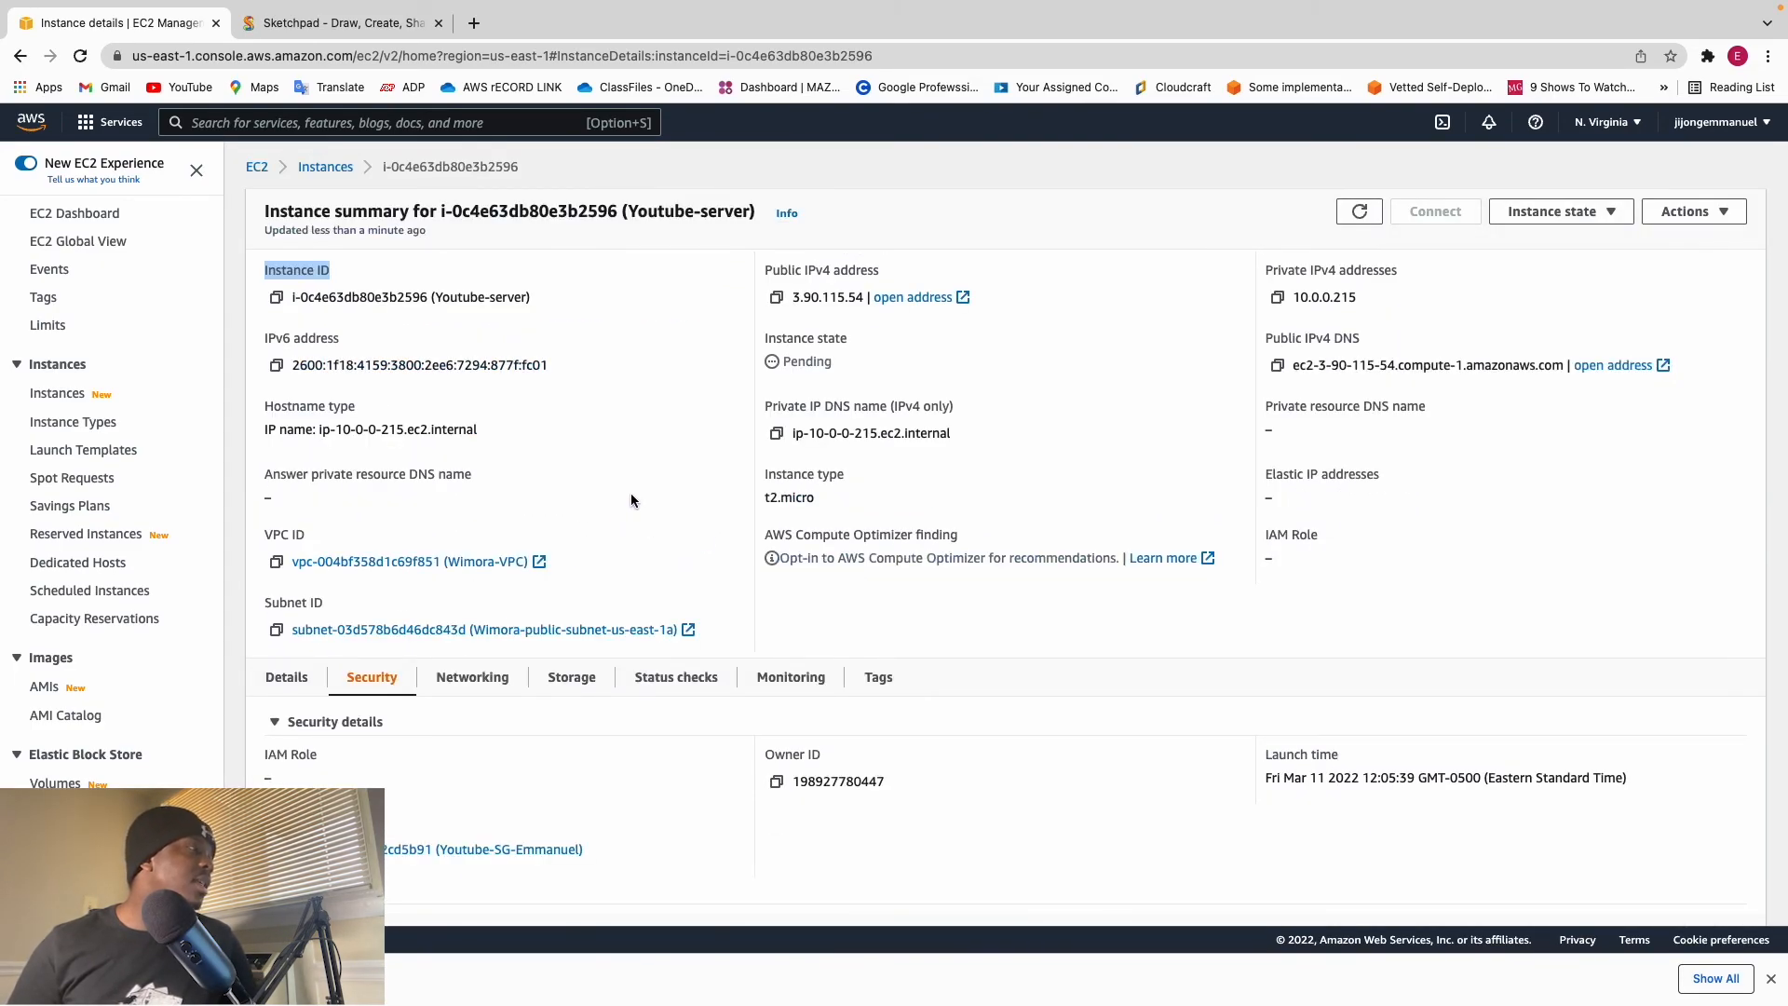
scroll(618, 587, "down", 3)
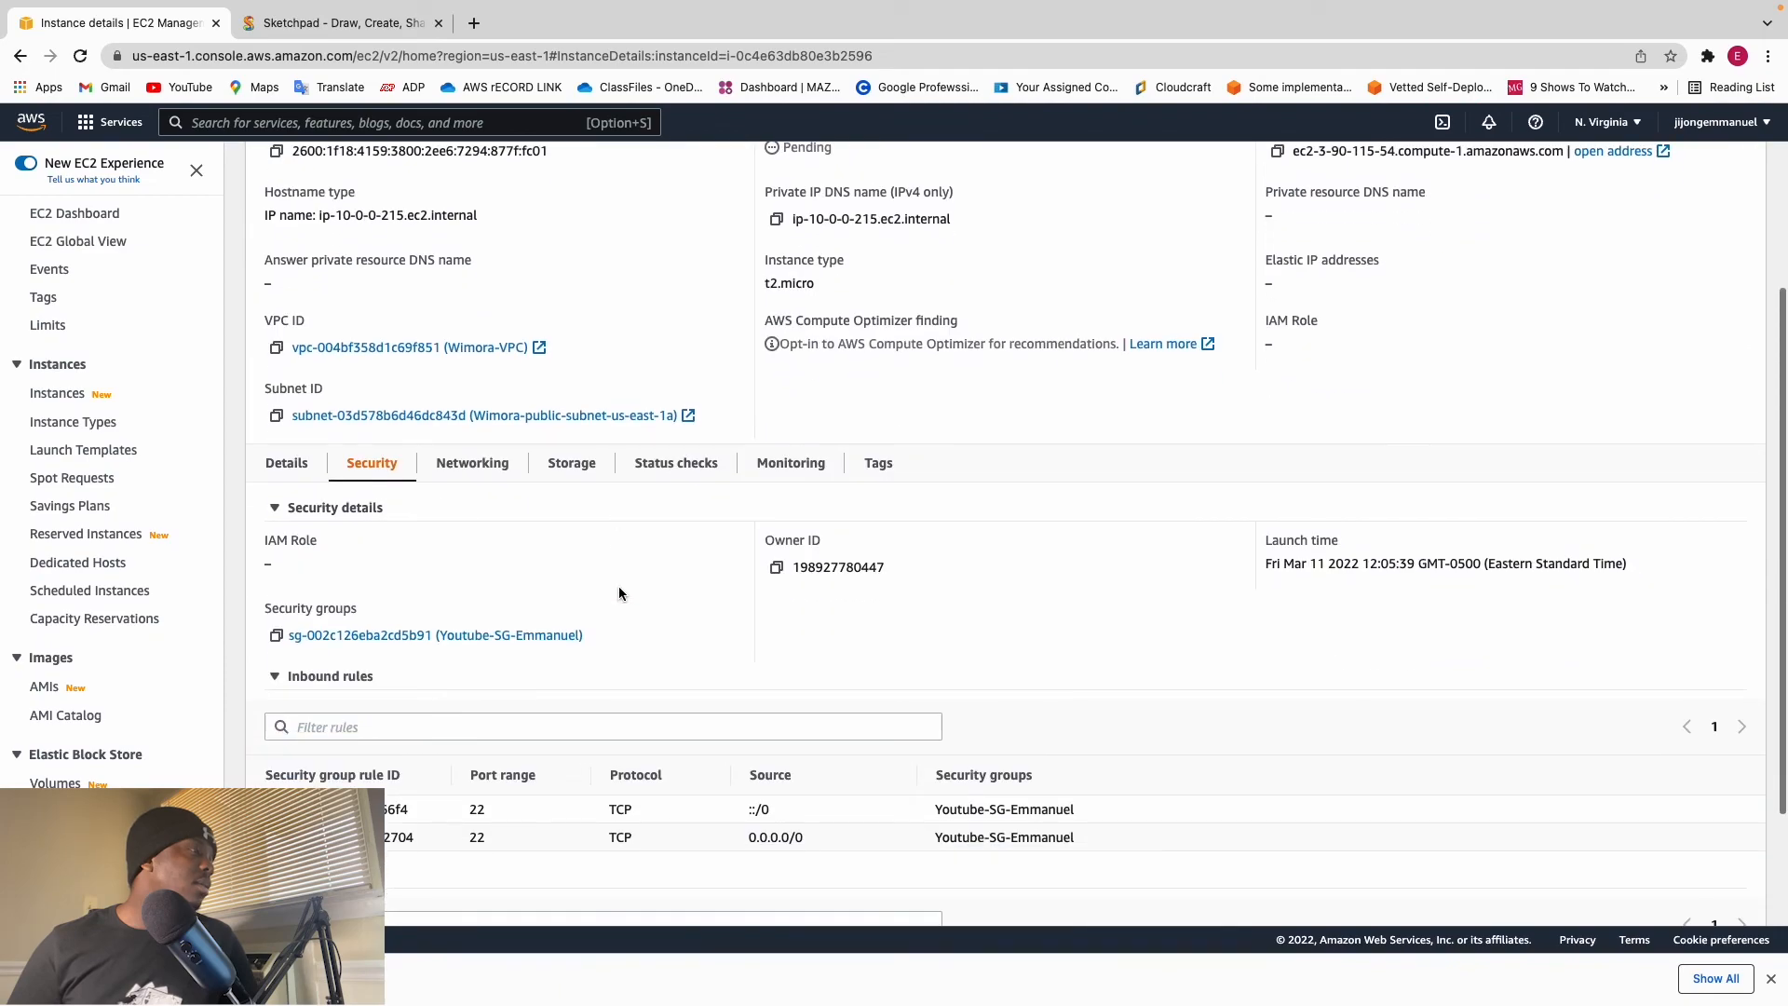
left_click(484, 468)
left_click(570, 679)
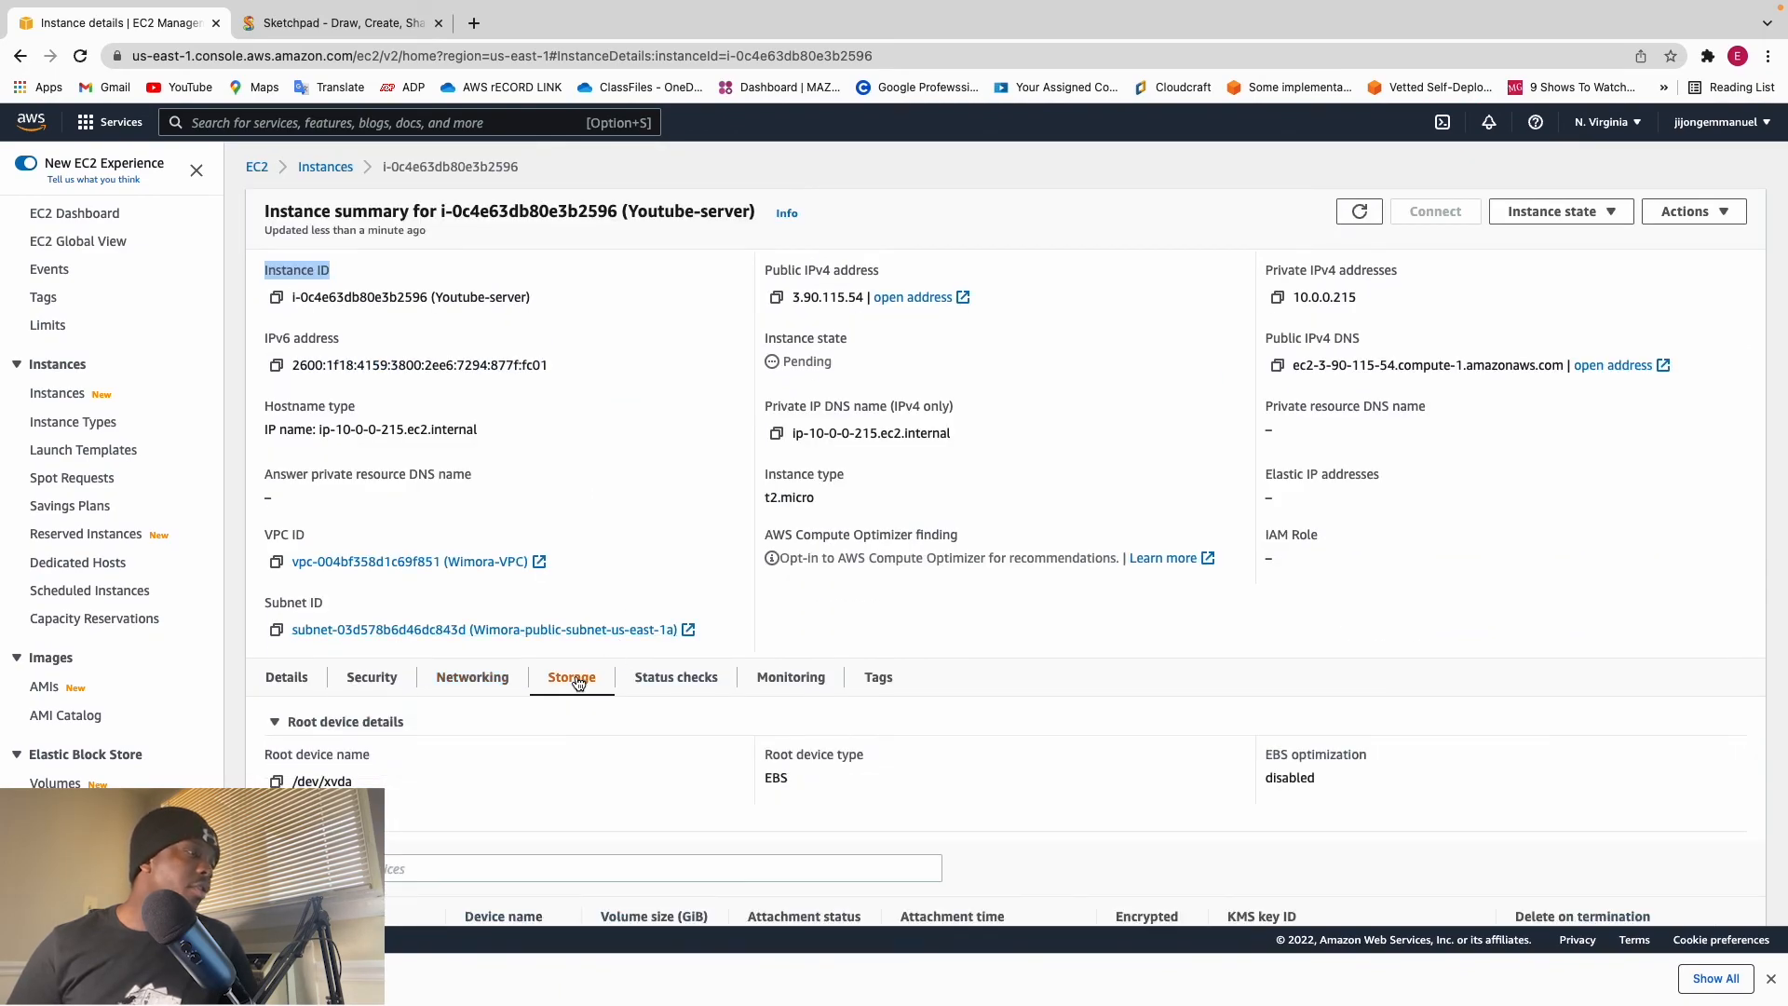
scroll(687, 539, "down", 1)
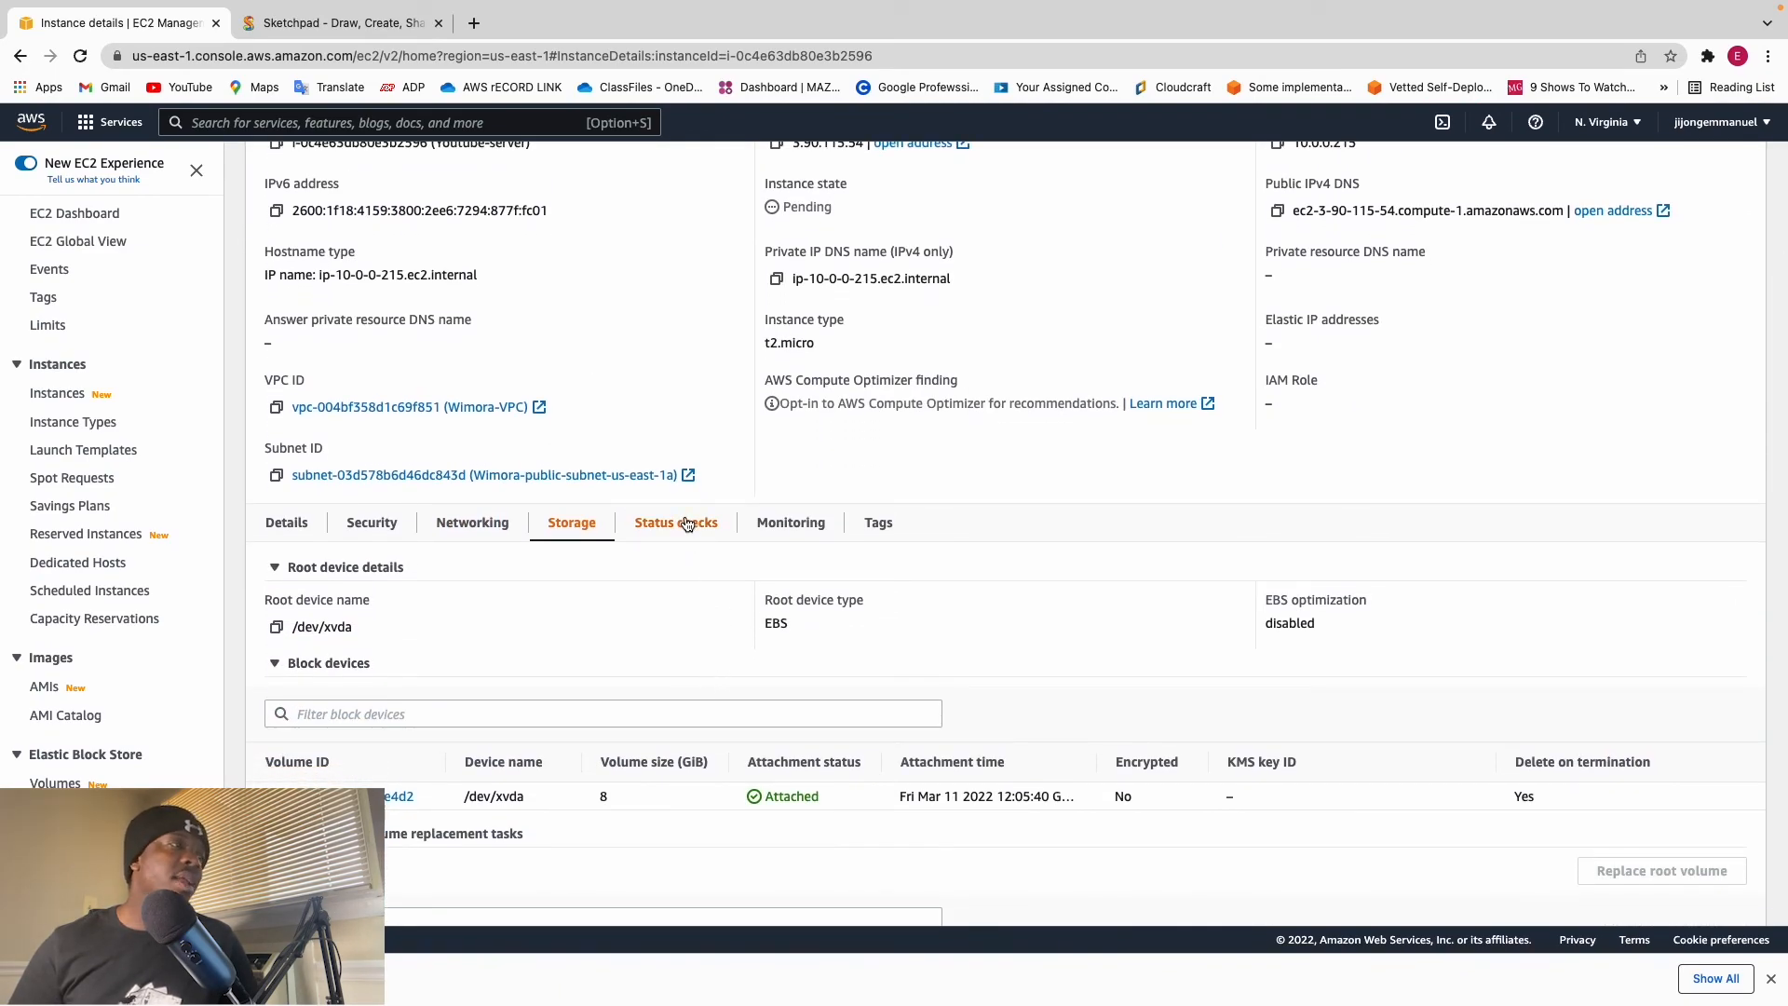
left_click(684, 523)
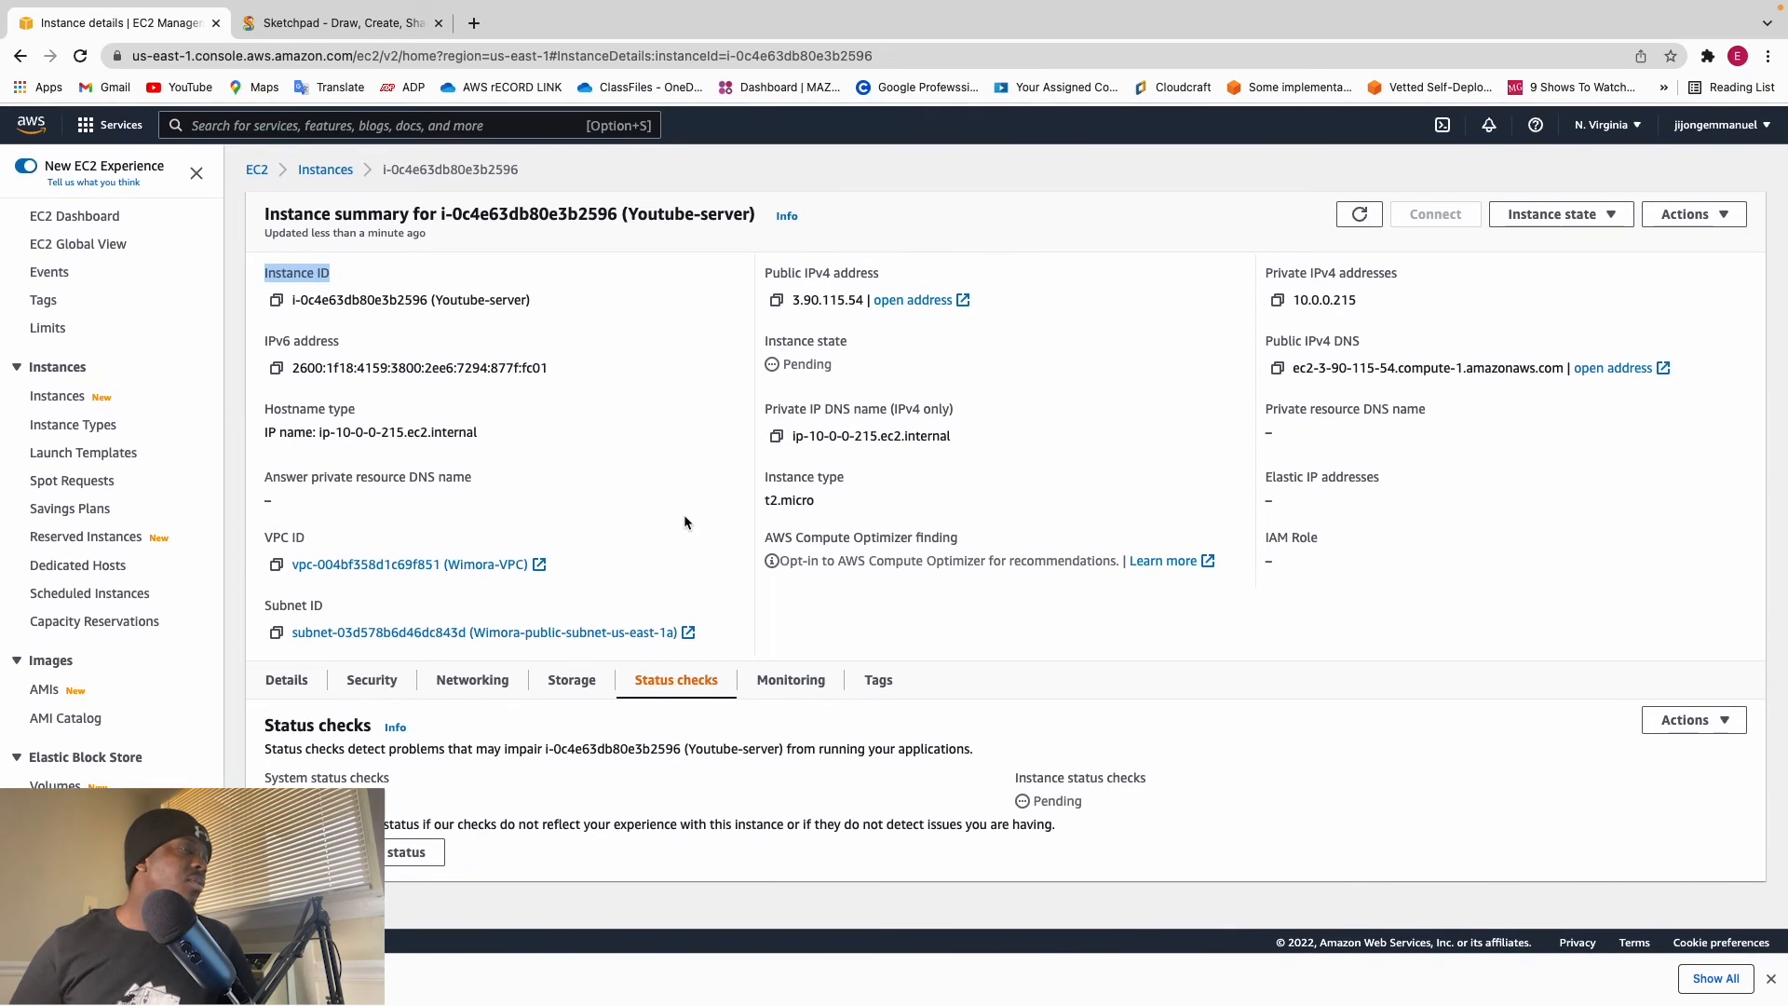
left_click(787, 679)
left_click(286, 677)
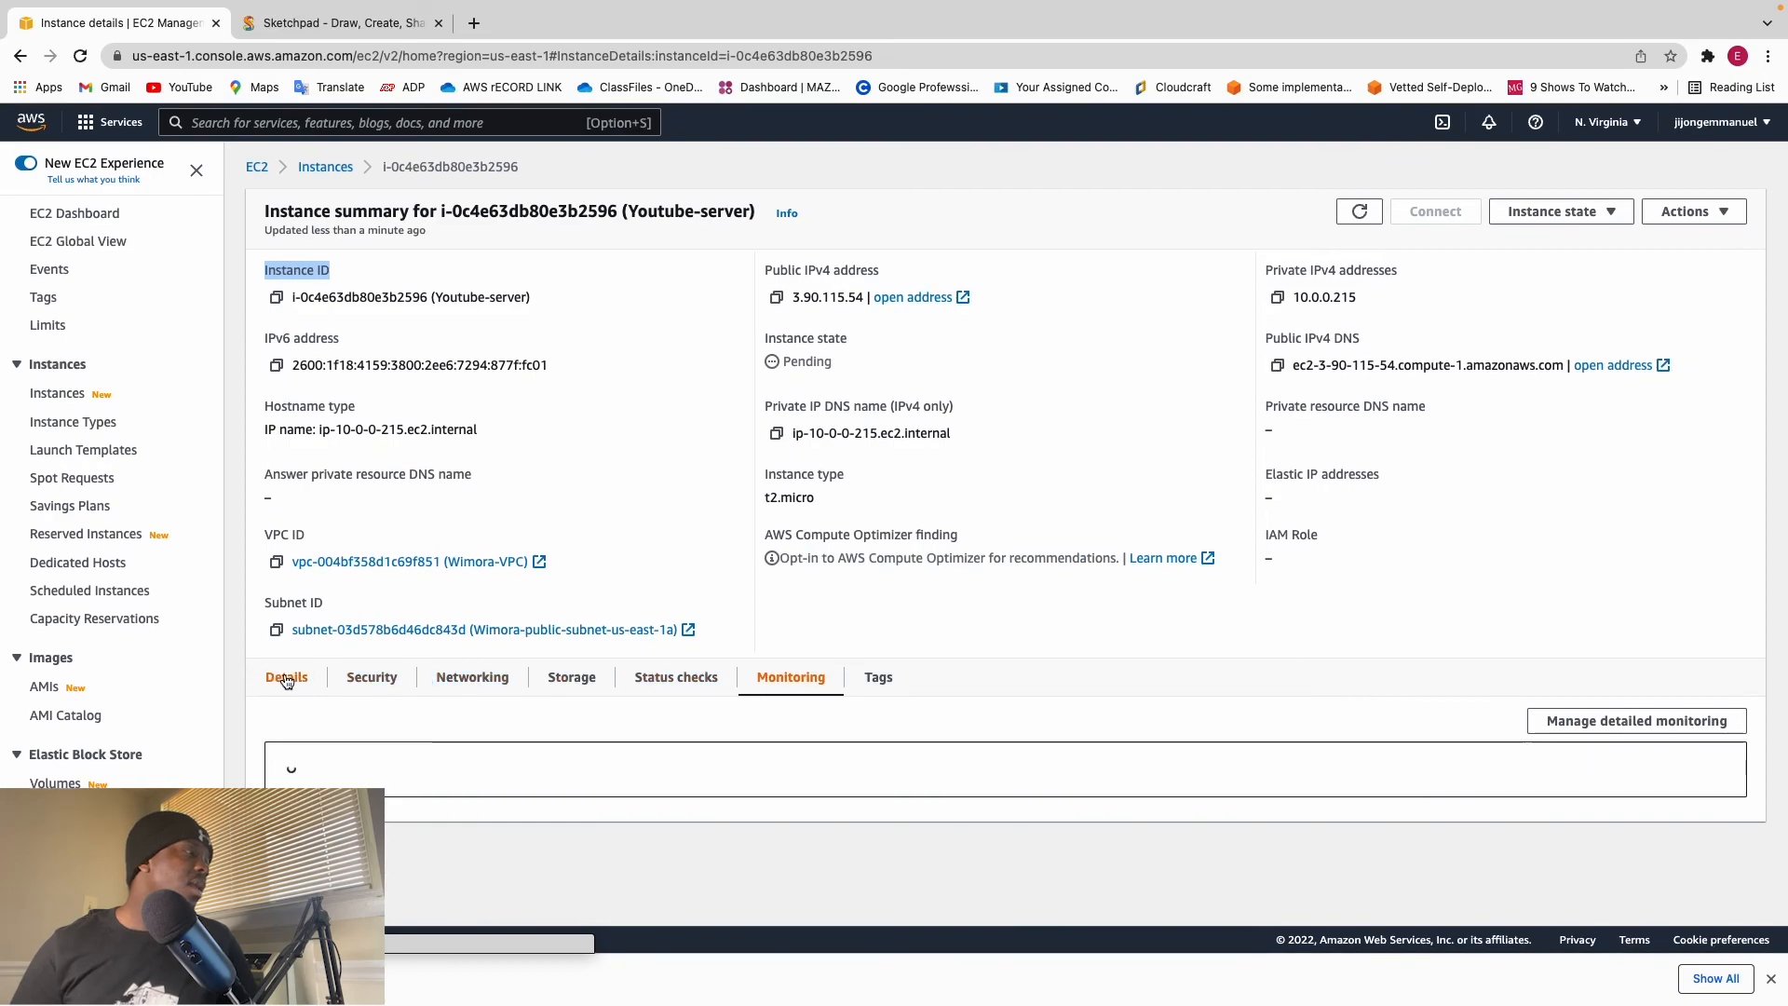